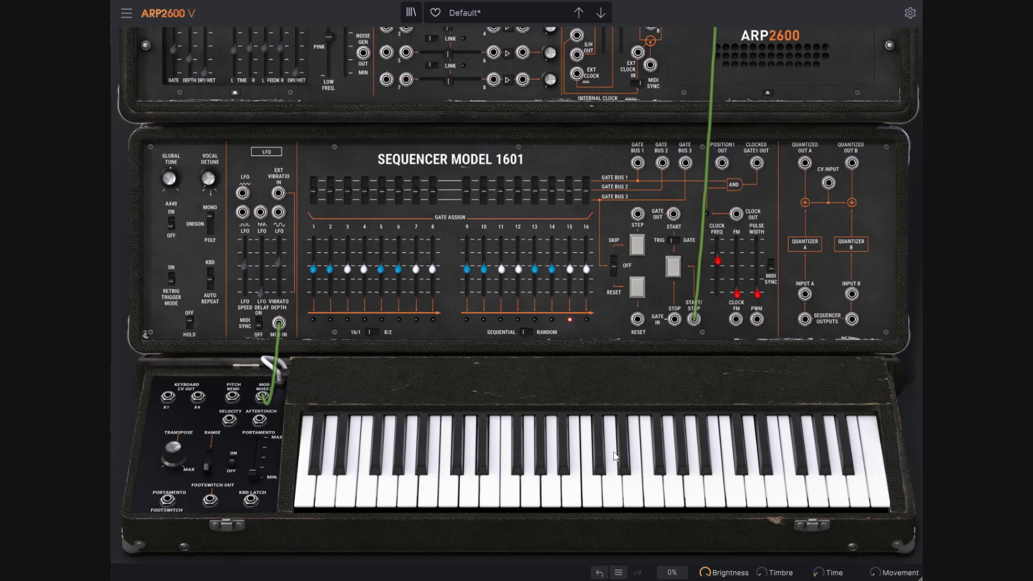
Repatch the sequencer's Start/Stop input from the keyboard trigger output to the gate output and play a few keyboard notes to test it
scroll(614, 457, "up", 3)
mouse_move(706, 466)
left_mouse_down()
mouse_move(696, 462)
mouse_move(719, 344)
mouse_move(720, 118)
mouse_move(703, 89)
mouse_move(682, 441)
mouse_move(694, 468)
left_mouse_up()
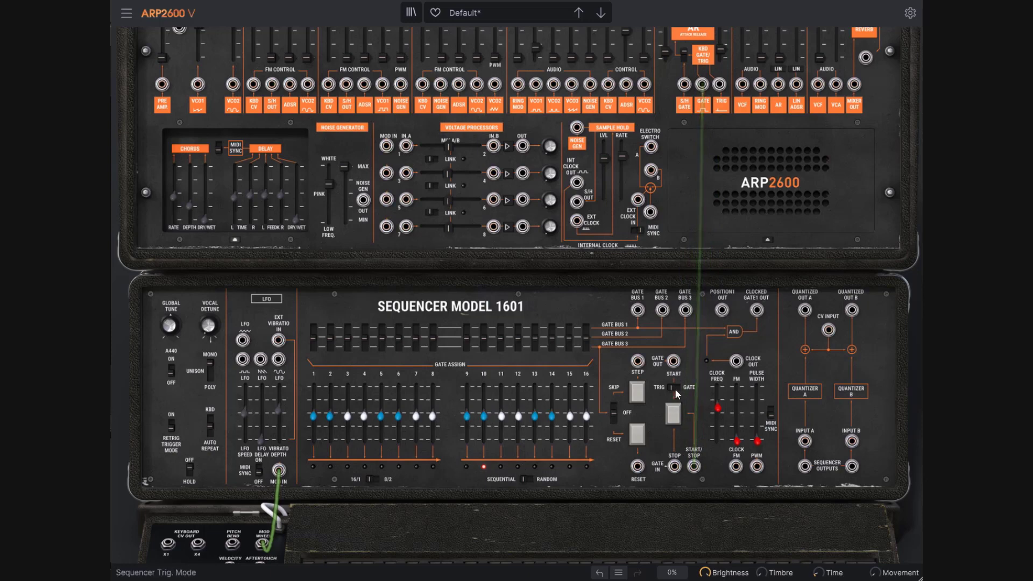
scroll(716, 307, "down", 1)
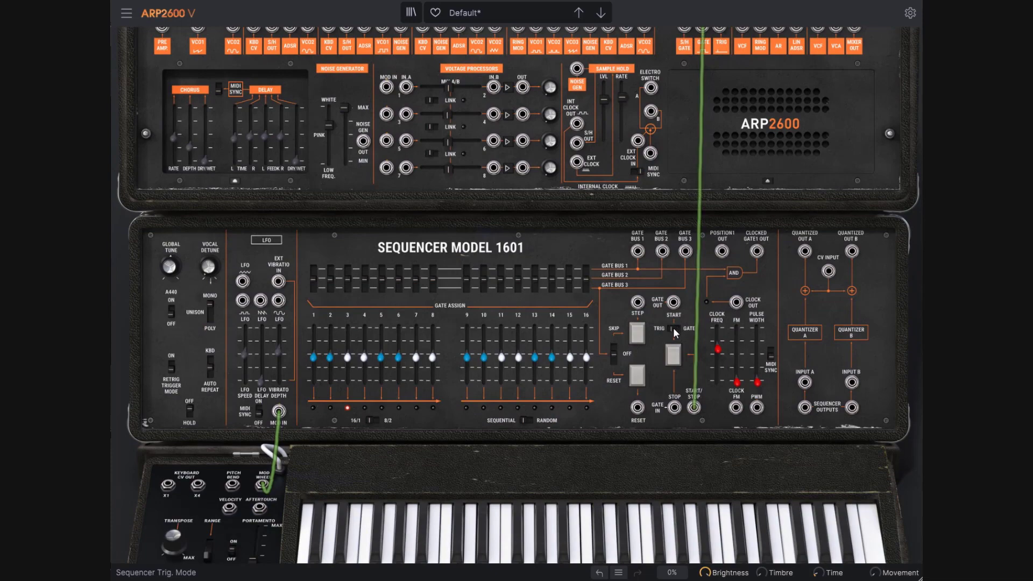
scroll(616, 338, "down", 2)
left_click(554, 484)
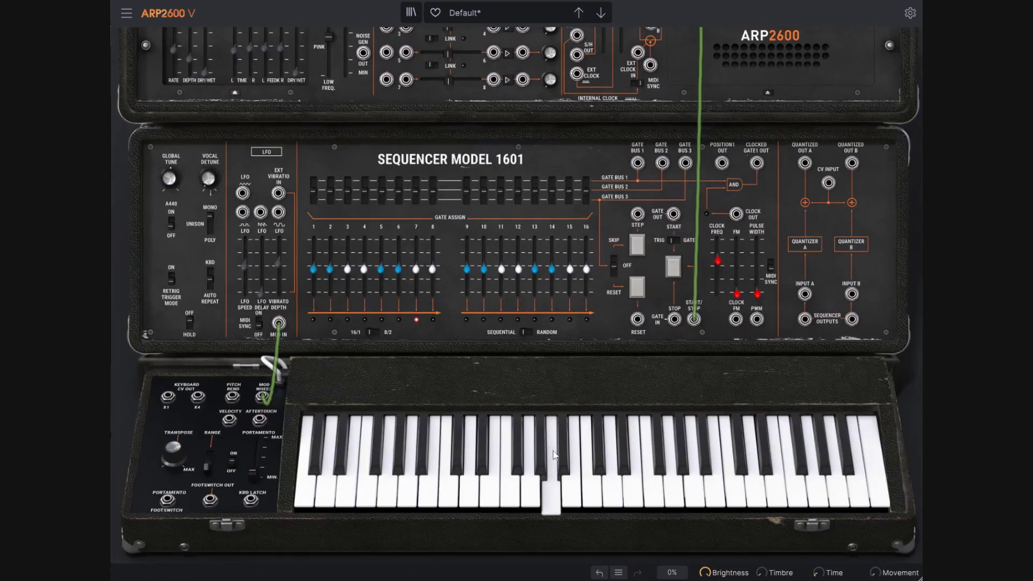
left_click_drag(565, 478, 544, 508)
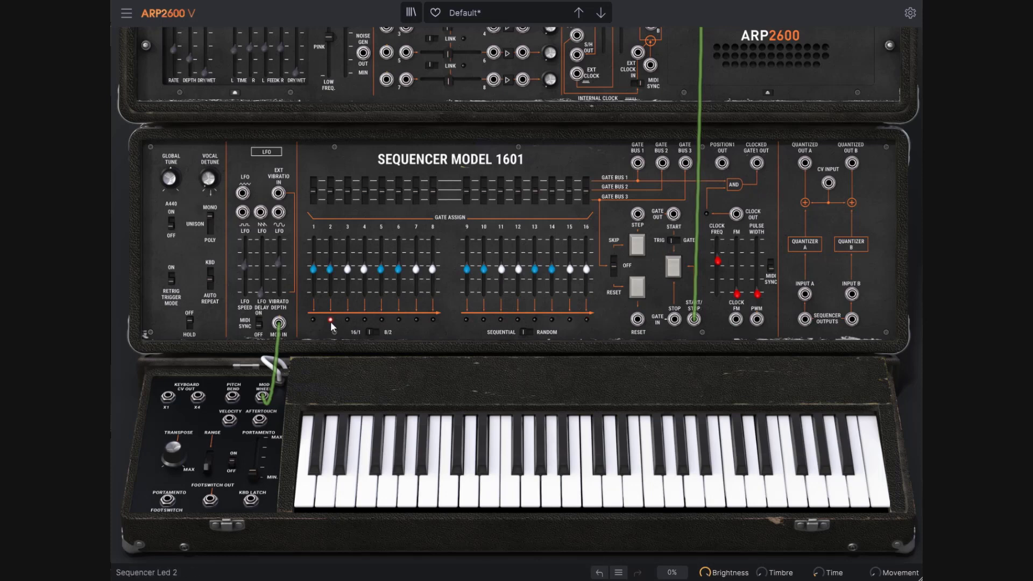
Send the sequencer back to its first step several times with the manual Reset control
scroll(758, 256, "up", 3)
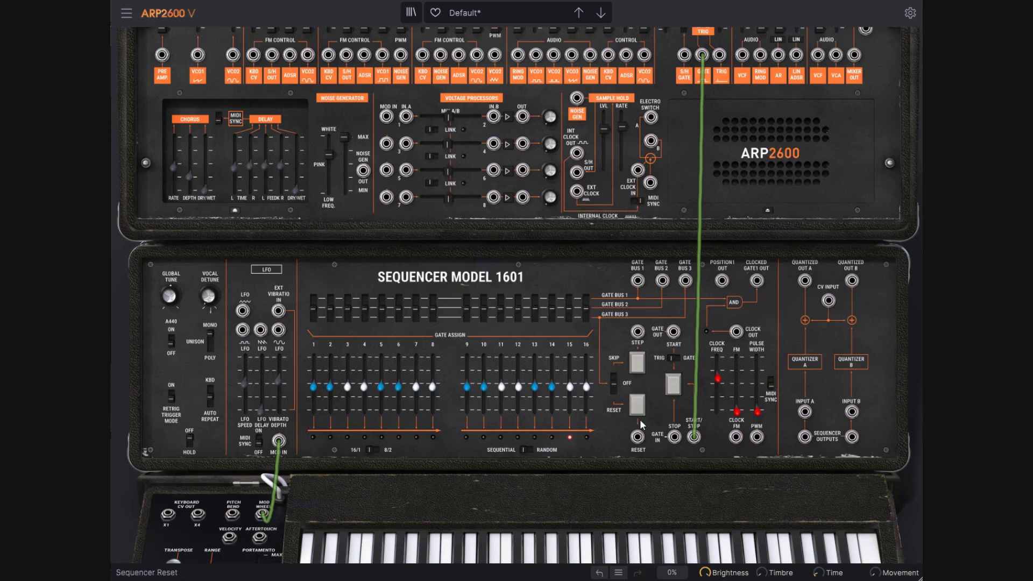
scroll(606, 395, "down", 1)
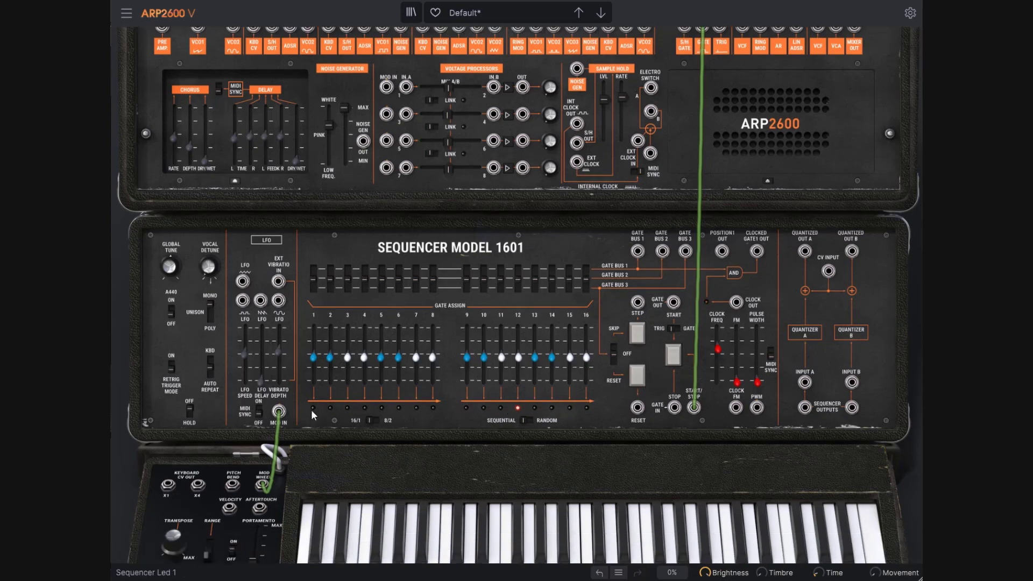
left_click(635, 380)
left_click(637, 379)
left_click(636, 379)
left_click(636, 380)
left_click(636, 379)
Patch the sequencer's Reset input to the keyboard TRIG output and test it from the keyboard
scroll(659, 382, "up", 1)
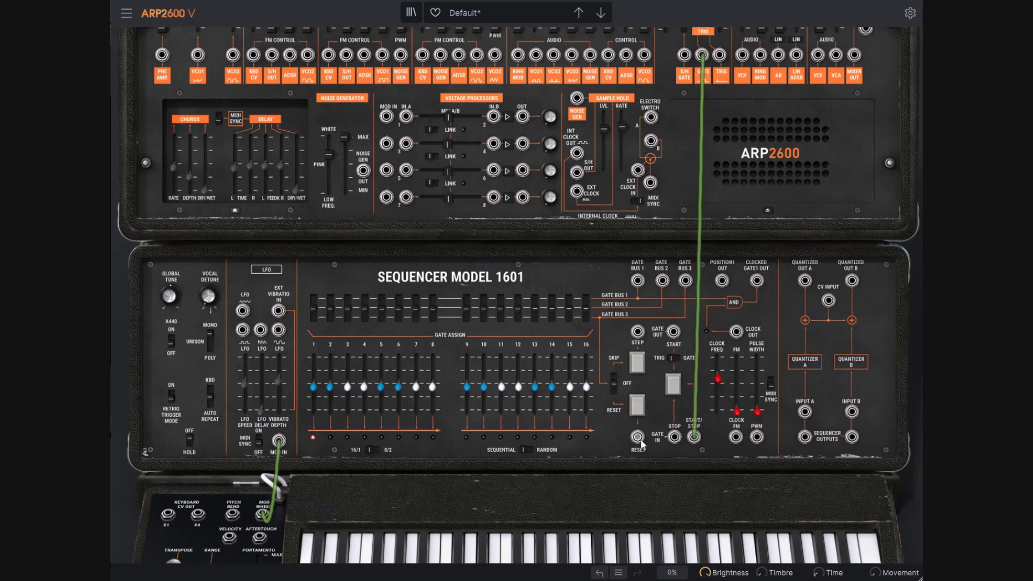
left_click_drag(640, 434, 719, 75)
scroll(767, 195, "down", 2)
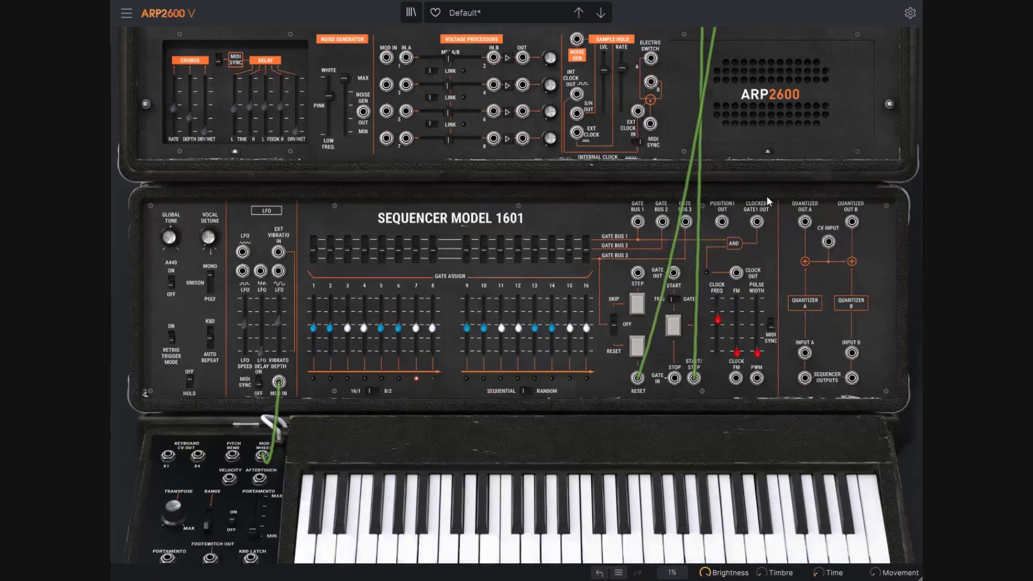
left_click(675, 301)
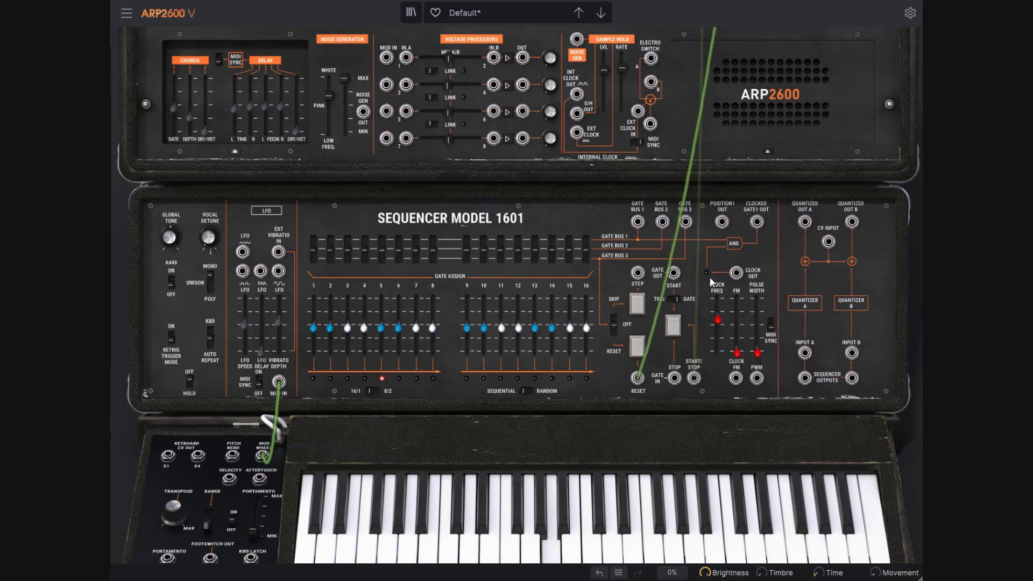
scroll(662, 391, "down", 2)
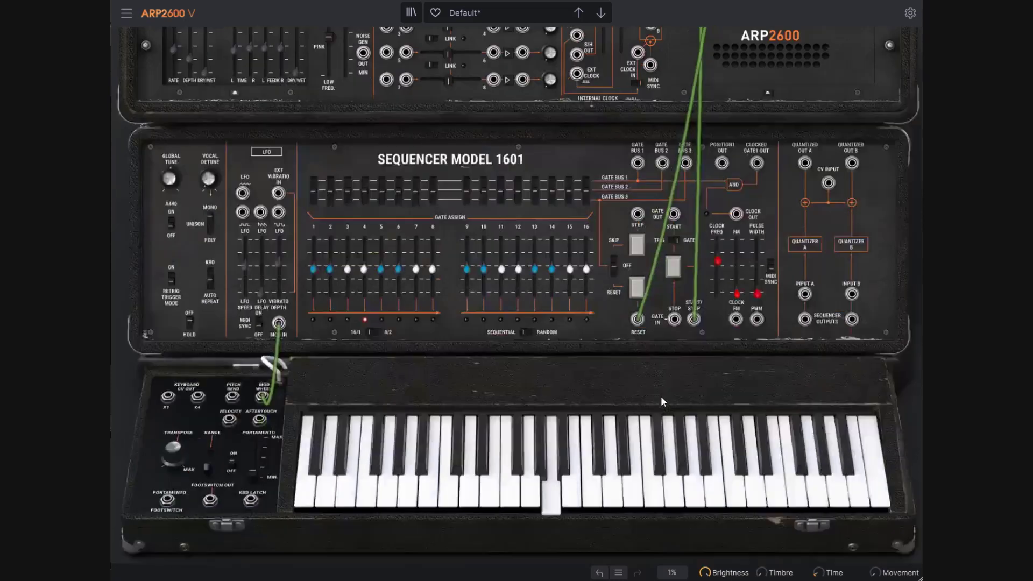
Raise a slider on the main synthesizer panel and play notes to test the combined gate and reset patches
scroll(607, 200, "up", 5)
left_click_drag(535, 164, 535, 144)
scroll(656, 160, "down", 5)
left_click(557, 506)
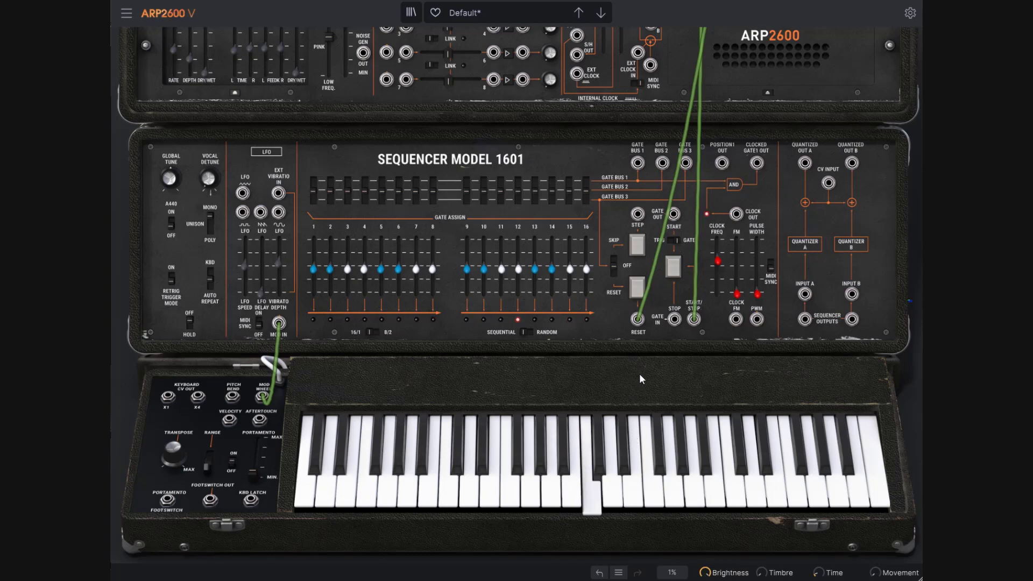
scroll(632, 385, "up", 3)
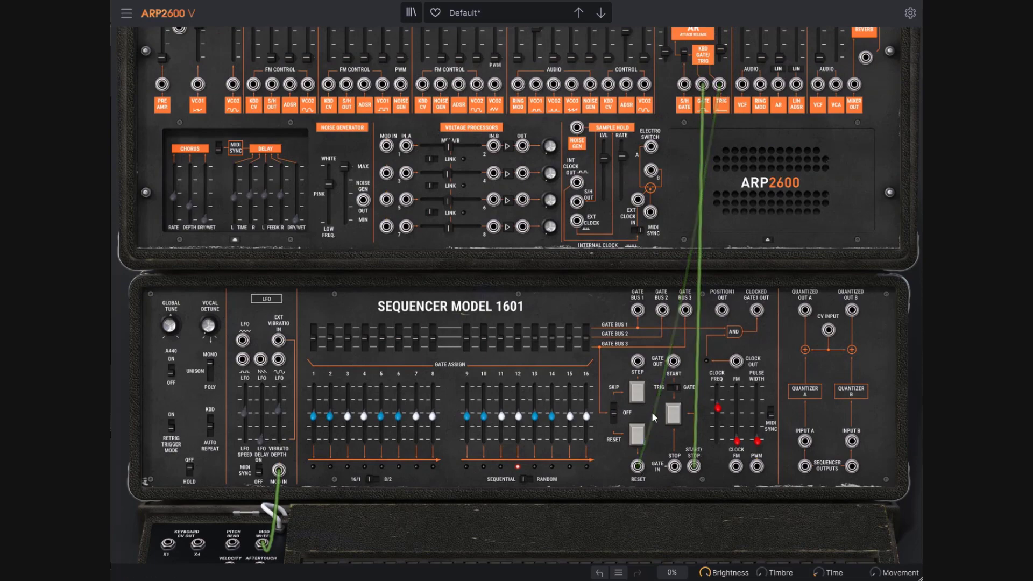
scroll(650, 412, "down", 3)
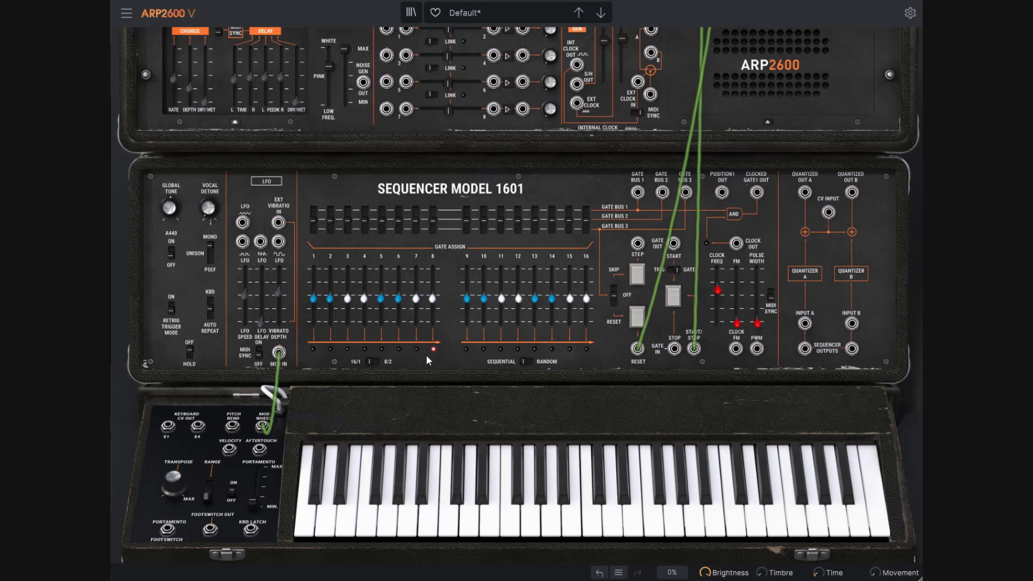
scroll(679, 337, "down", 1)
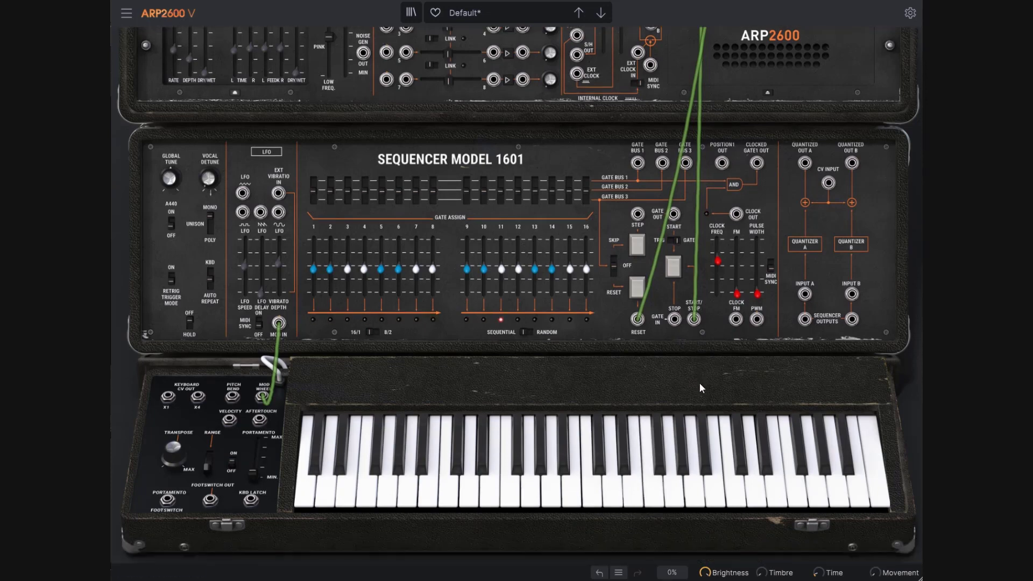
Move the keyboard gate connection from the sequencer's Start/Stop input to its Start input and test the patch
scroll(684, 389, "up", 2)
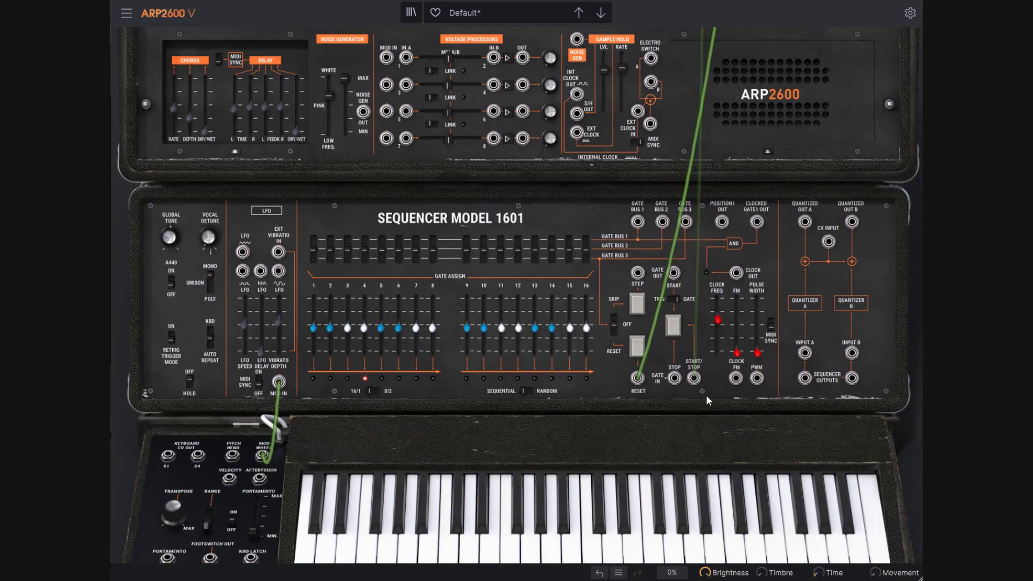
scroll(704, 396, "up", 3)
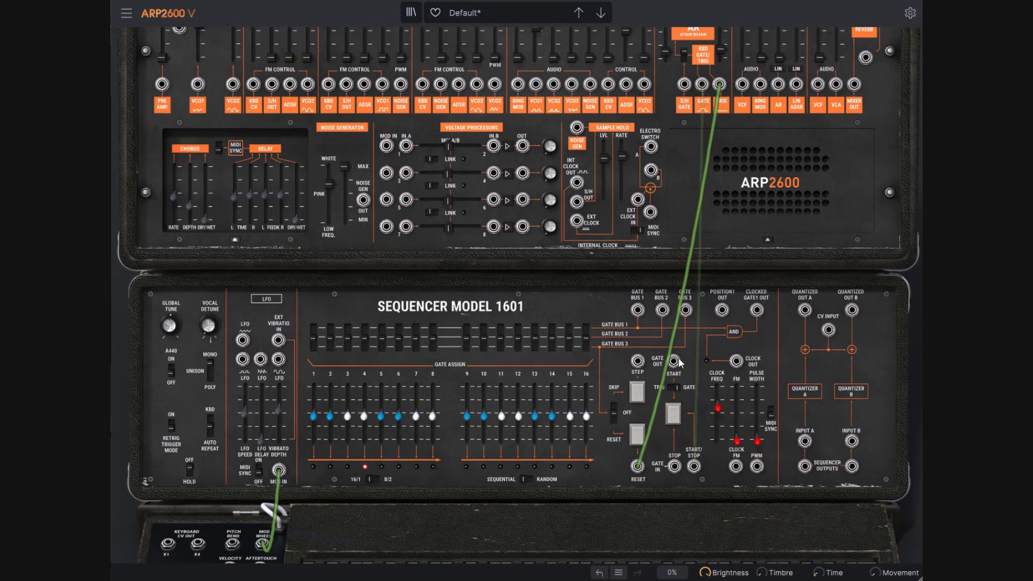
left_click_drag(694, 466, 702, 250)
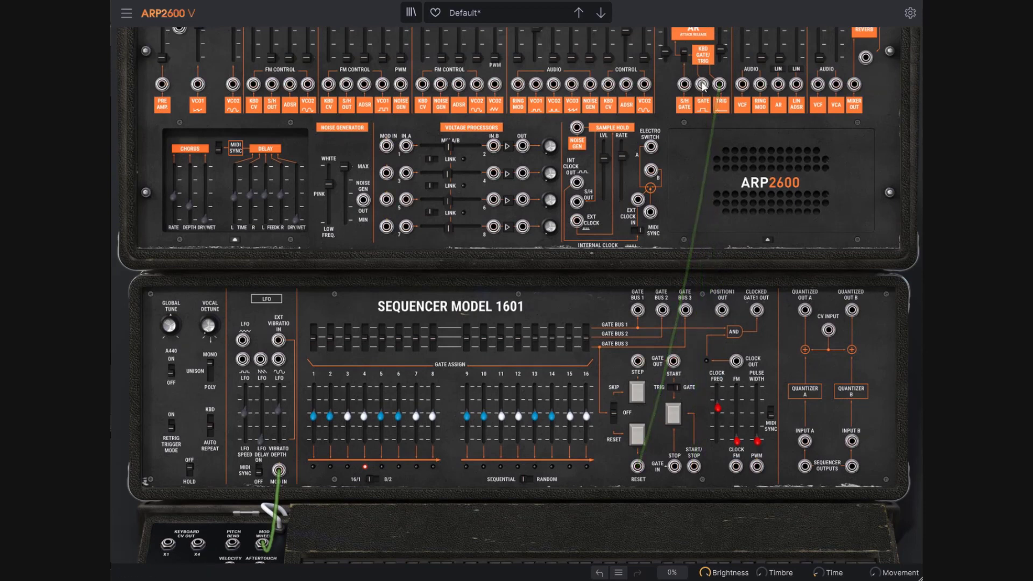
scroll(679, 360, "down", 1)
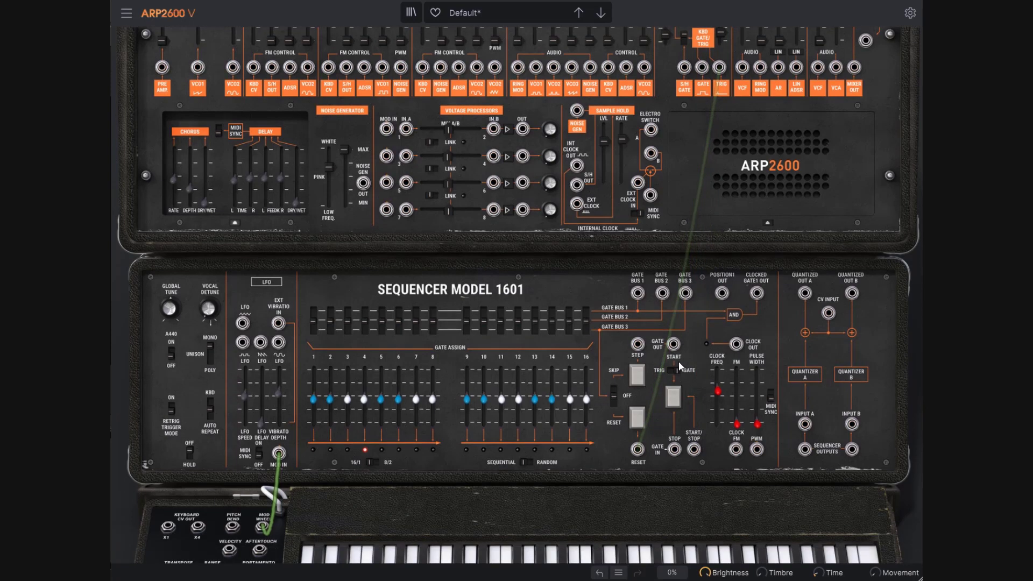
left_click_drag(677, 345, 703, 70)
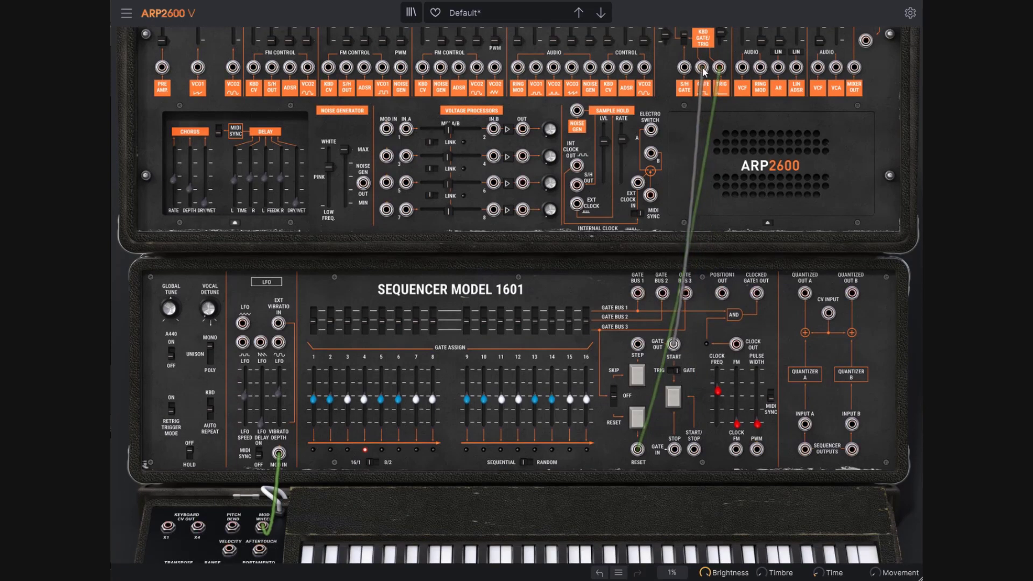
scroll(699, 234, "down", 3)
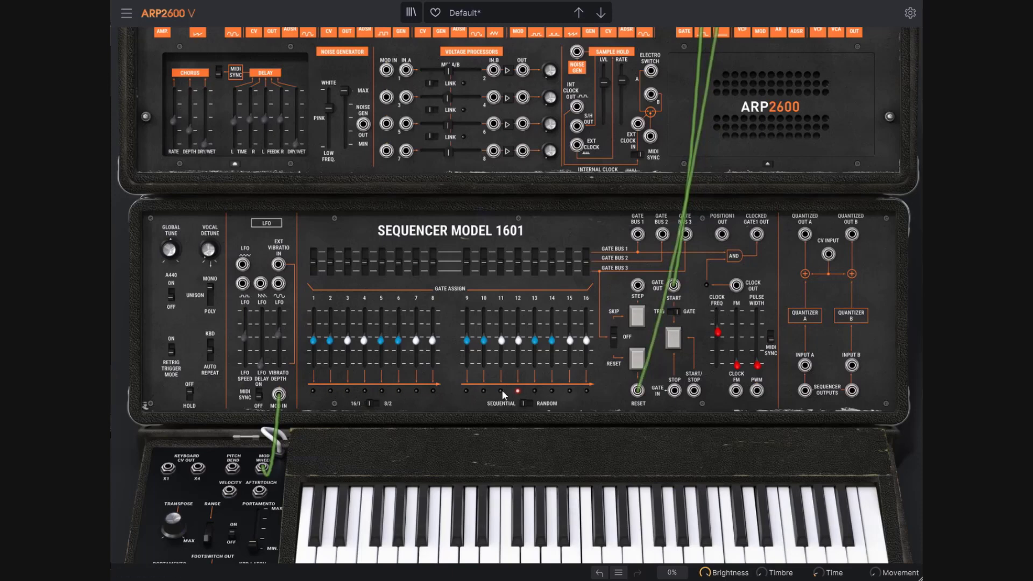
scroll(685, 352, "down", 3)
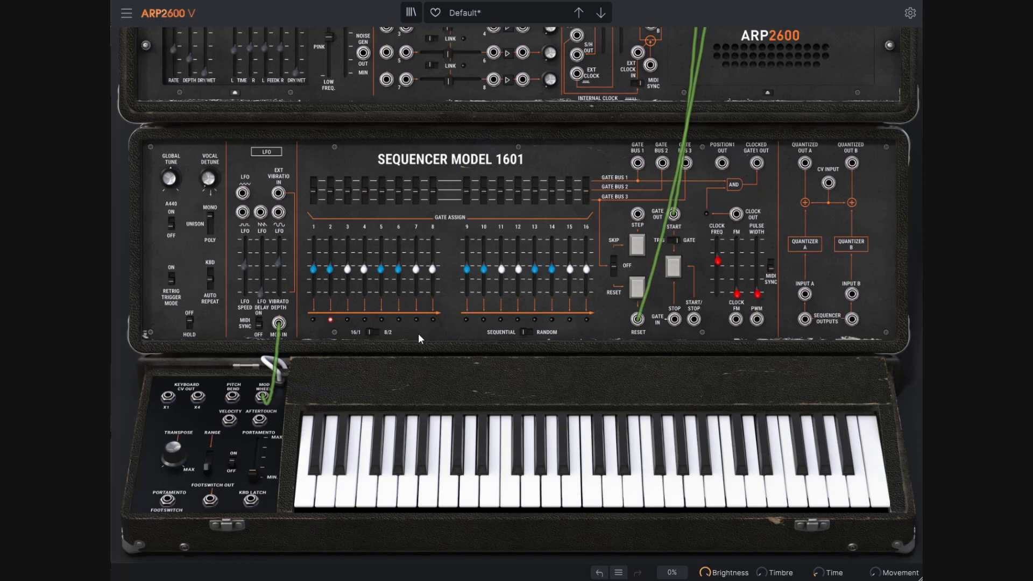
Disconnect the cables from the sequencer's Reset and Start inputs
scroll(619, 387, "up", 3)
left_click_drag(638, 437, 720, 244)
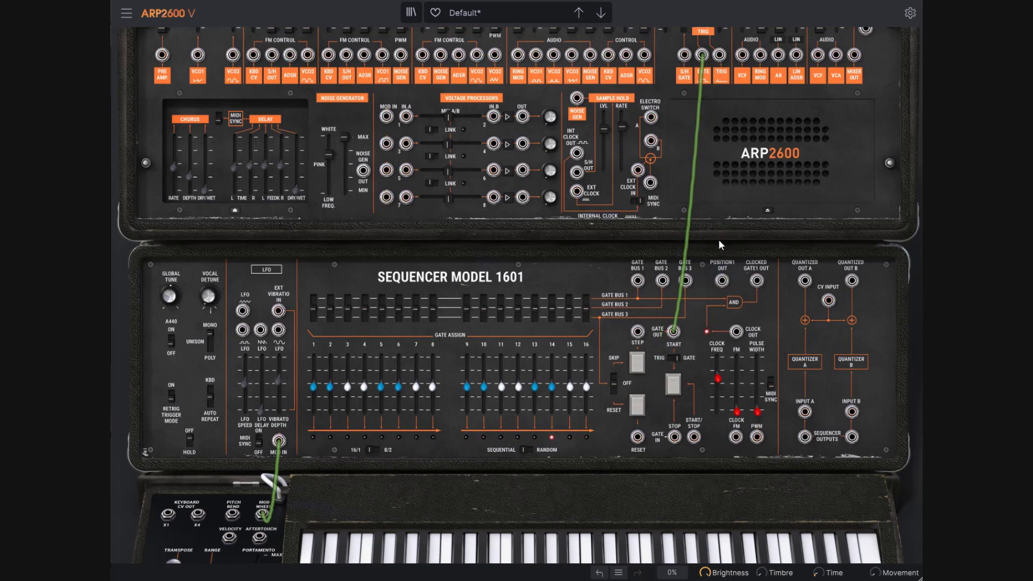
left_click_drag(673, 331, 672, 370)
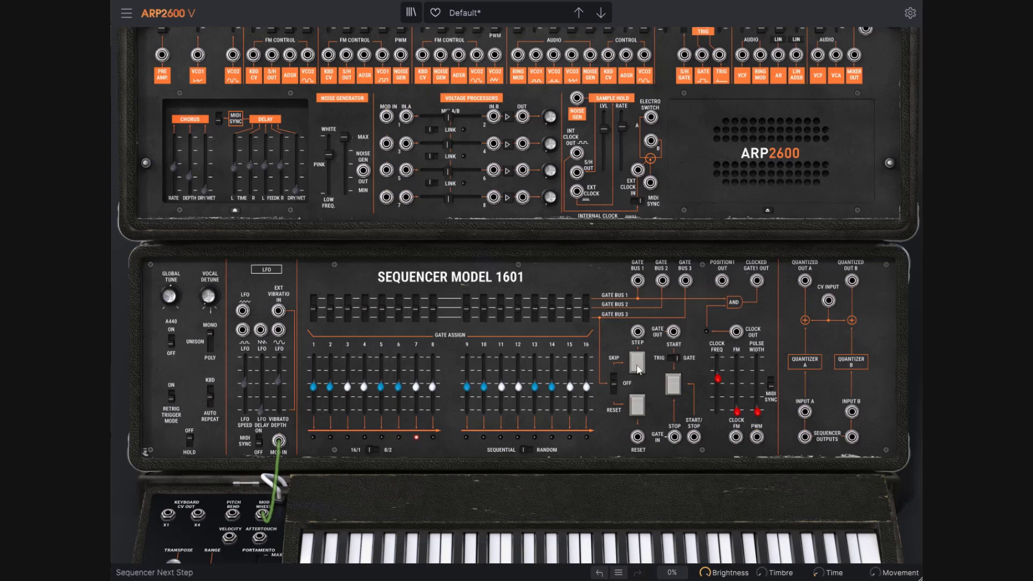
Advance the stopped sequencer manually through several steps
left_click(638, 368)
left_click(638, 368)
left_click(637, 368)
scroll(656, 346, "down", 3)
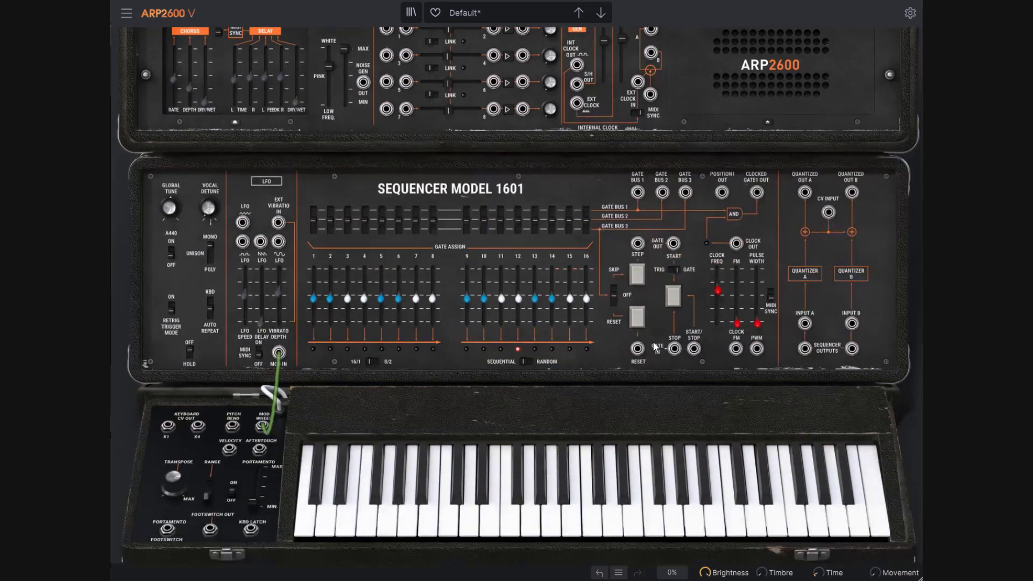
Patch the keyboard TRIG output to the sequencer's Step input and test stepping from the keyboard
scroll(647, 301, "up", 2)
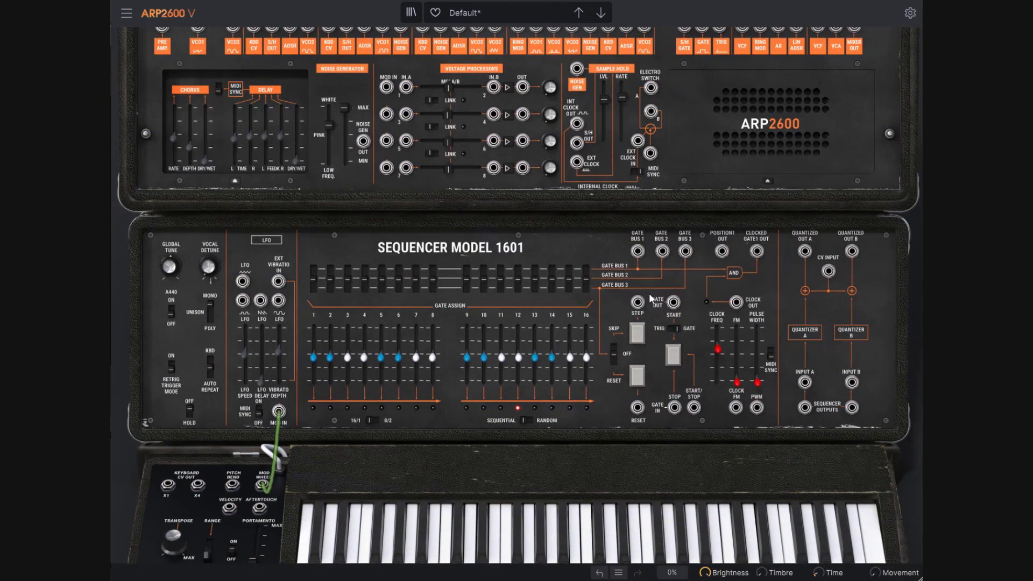
scroll(677, 305, "up", 1)
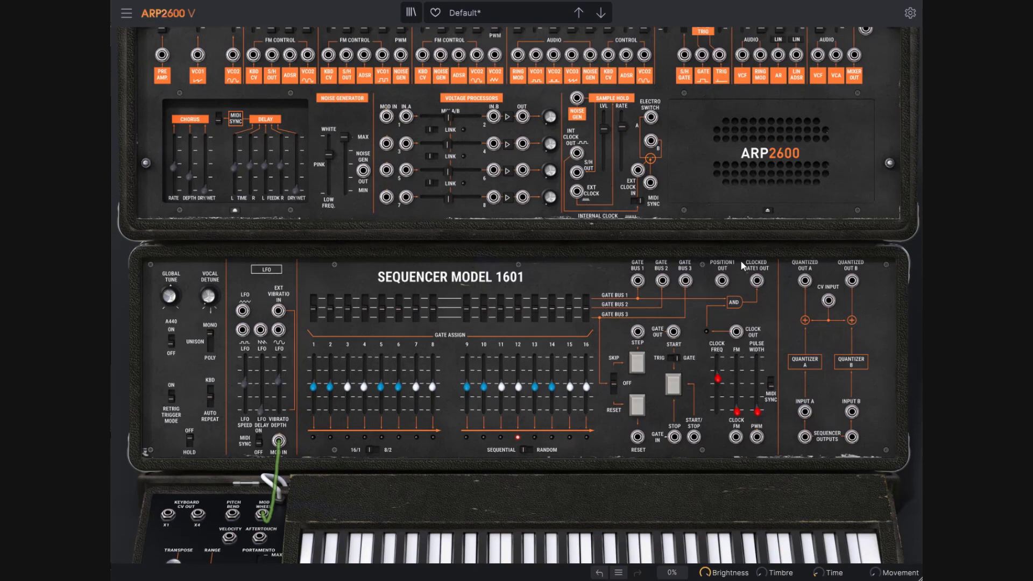
left_click_drag(719, 54, 637, 331)
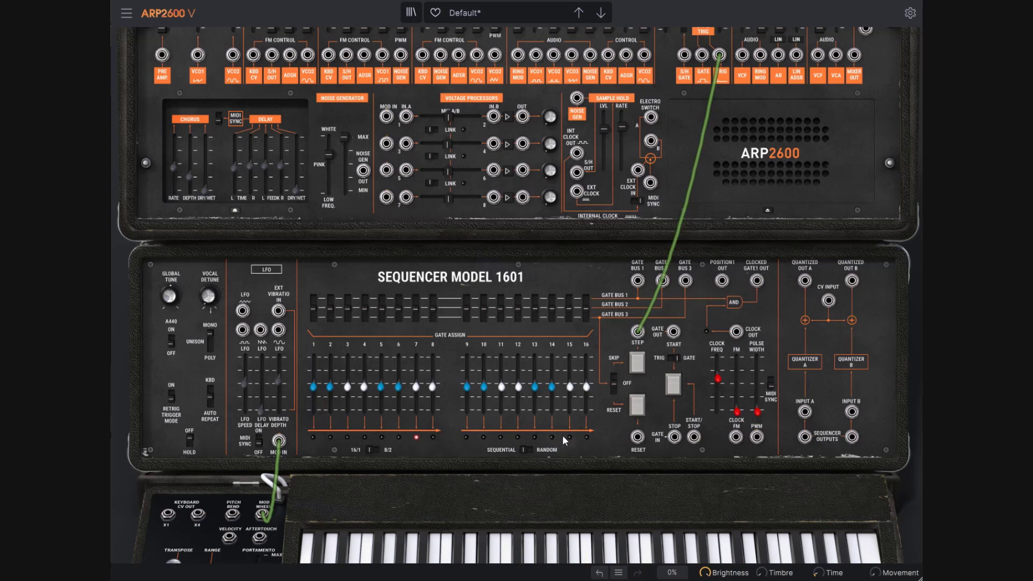
scroll(611, 393, "down", 3)
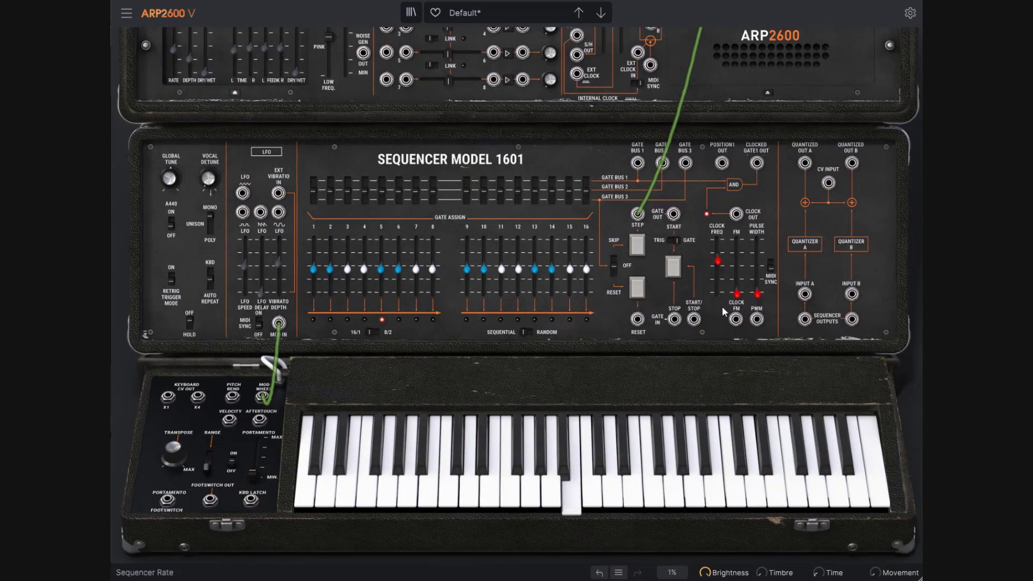
mouse_move(721, 311)
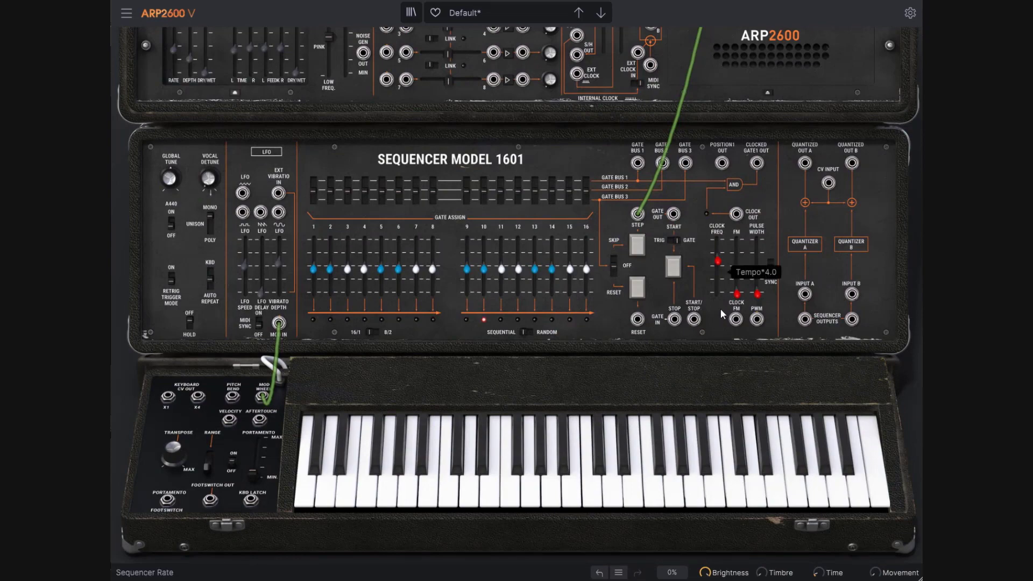
Replace the TRIG connection on the sequencer's Step input with the keyboard GATE output and test stepping again
scroll(720, 308, "up", 3)
left_click_drag(704, 60, 719, 54)
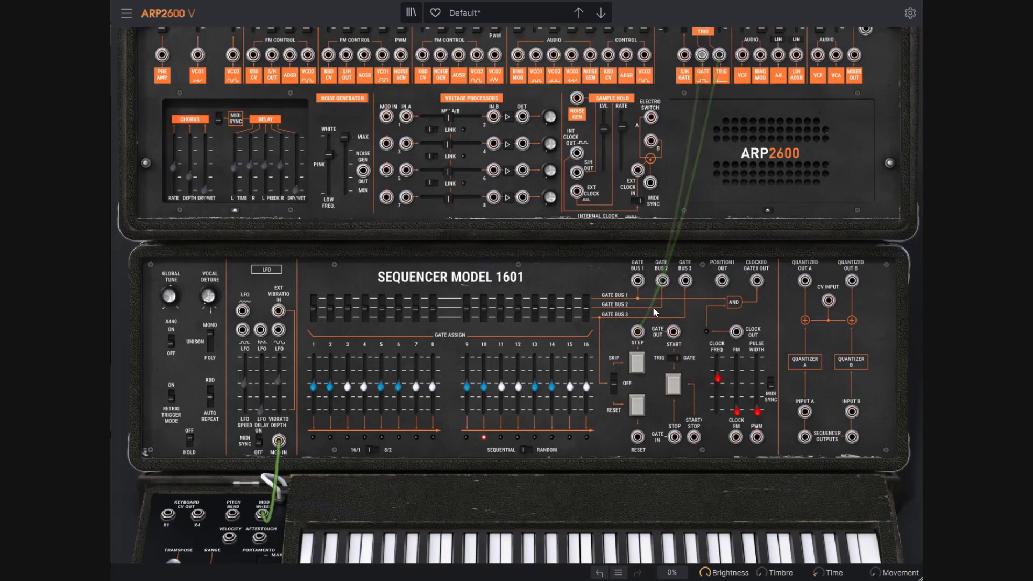
left_click_drag(639, 334, 701, 74)
left_click_drag(653, 309, 638, 332)
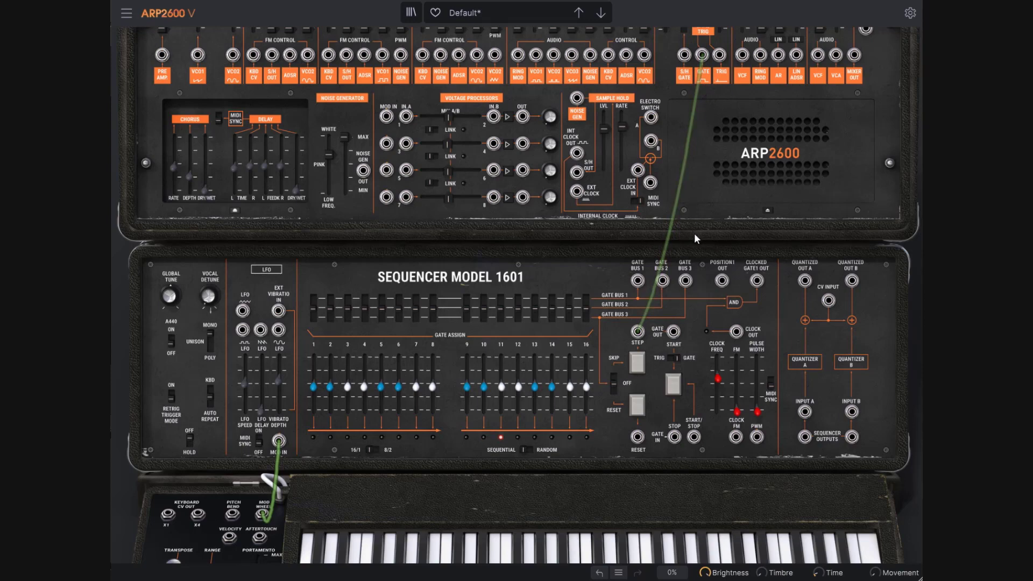
scroll(695, 237, "down", 3)
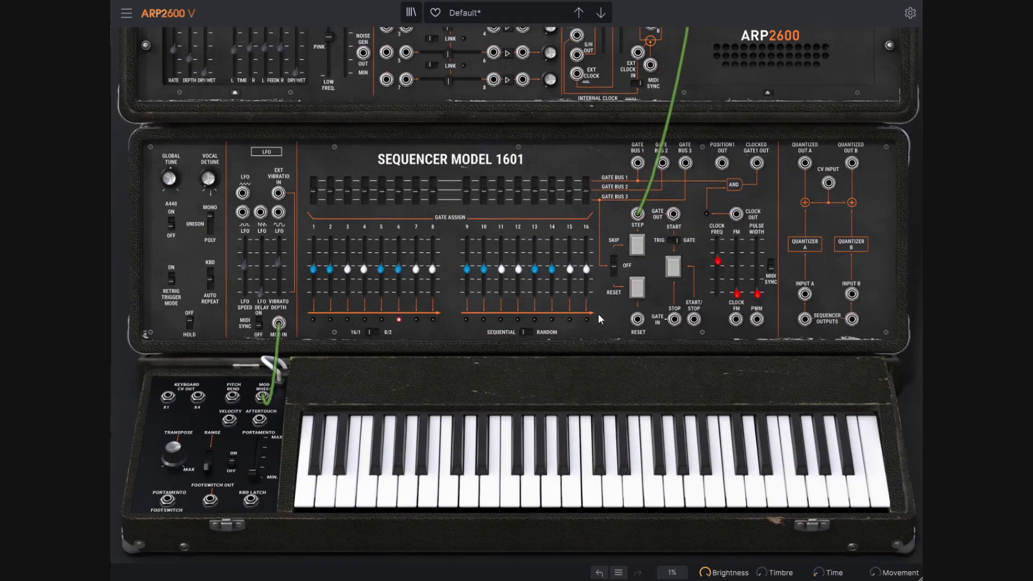
scroll(591, 323, "up", 2)
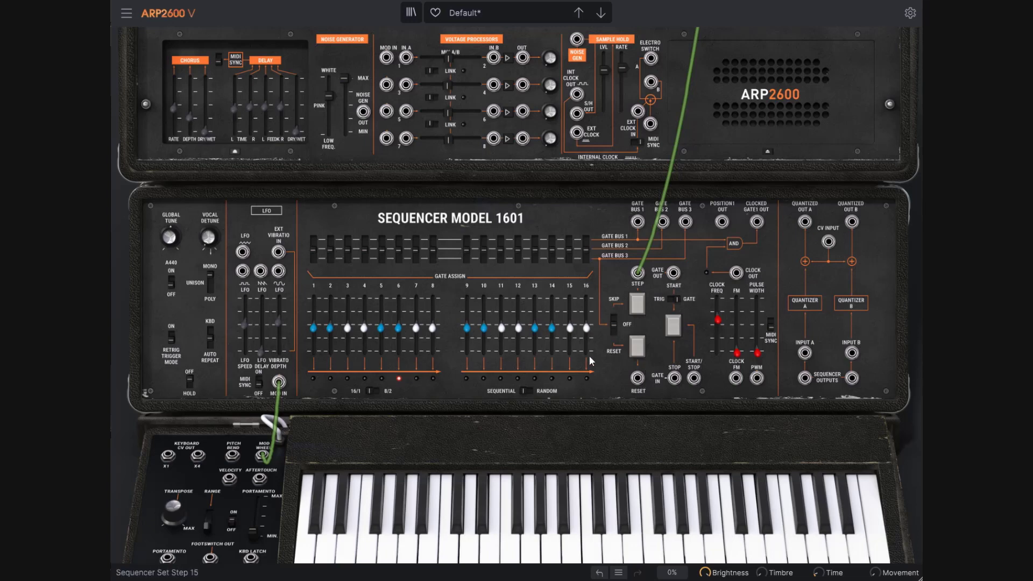
mouse_move(714, 306)
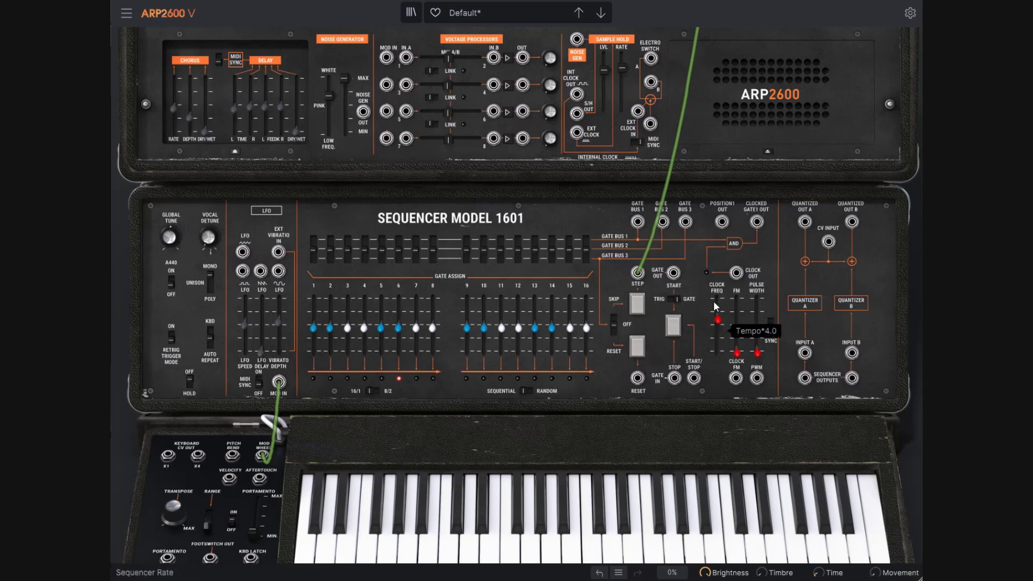
scroll(665, 300, "up", 1)
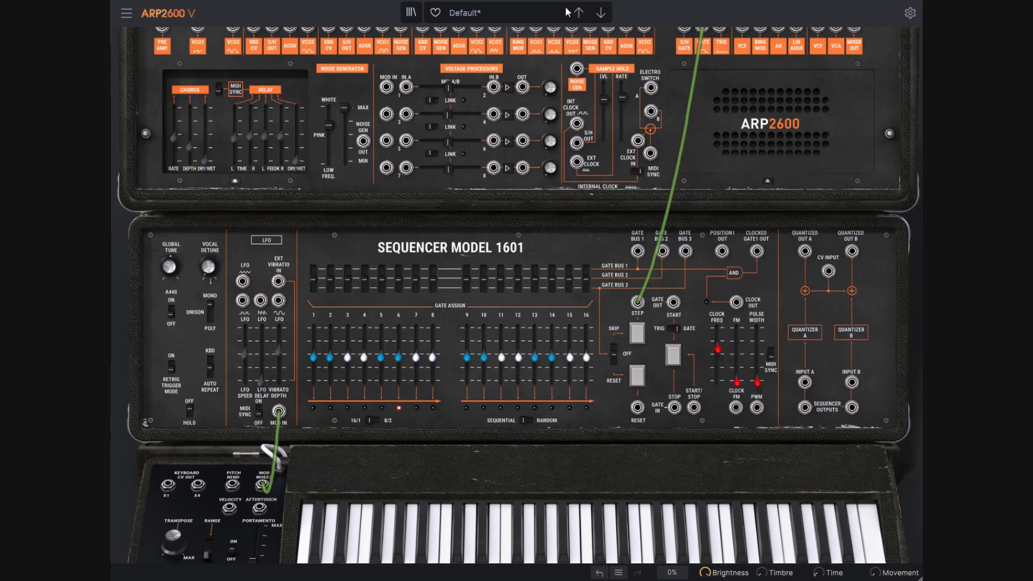
Reload the Default template preset and look over its existing gate and trigger cables to the sequencer
left_click(515, 9)
mouse_move(533, 203)
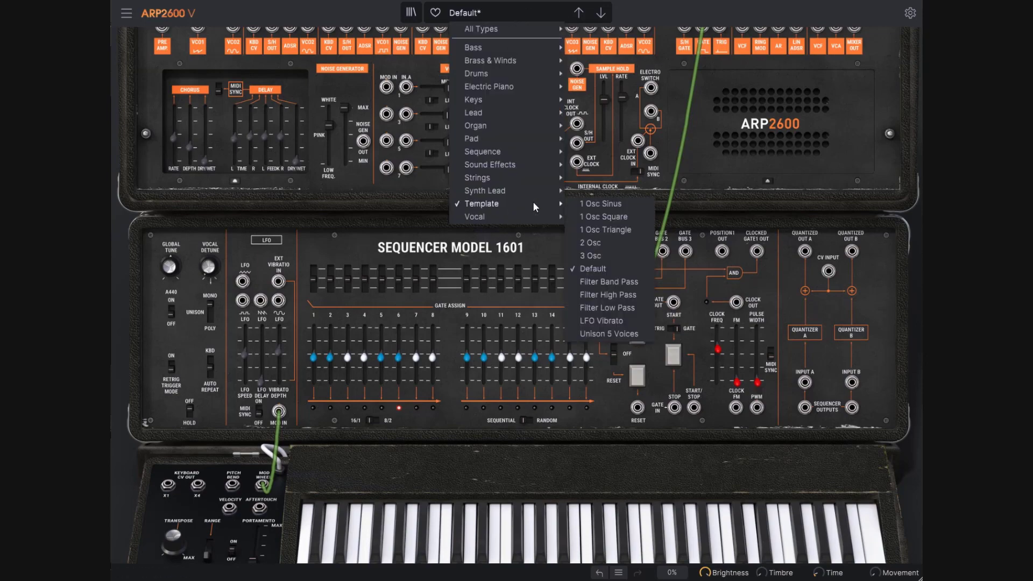
left_click(596, 268)
scroll(802, 210, "down", 2)
scroll(802, 207, "up", 3)
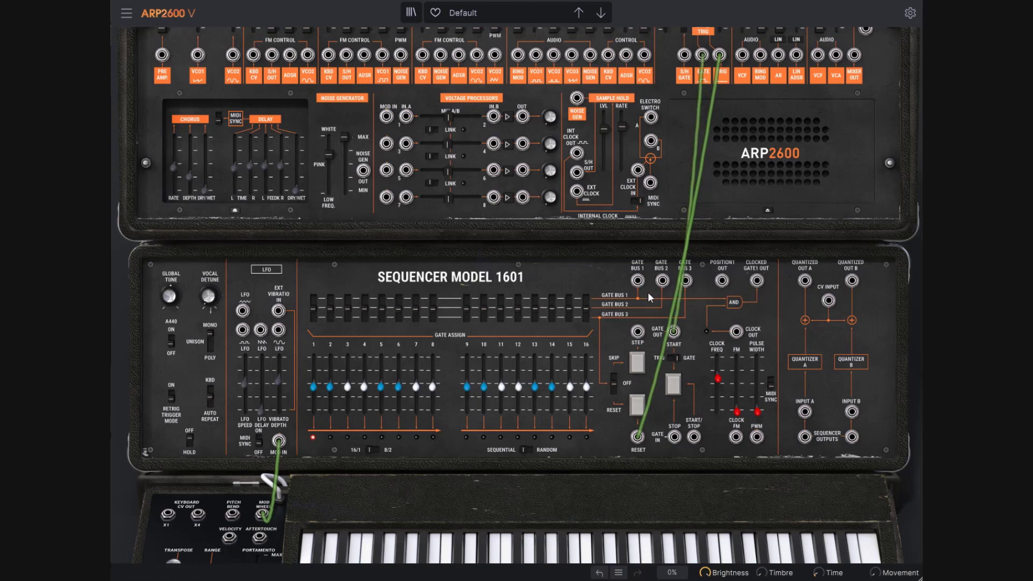
scroll(650, 313, "down", 2)
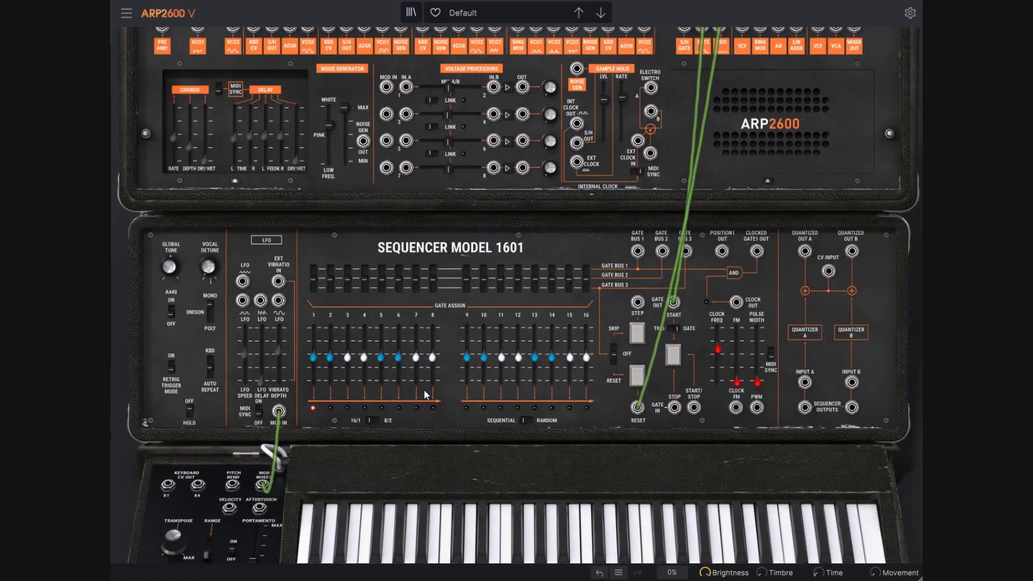
scroll(530, 387, "down", 4)
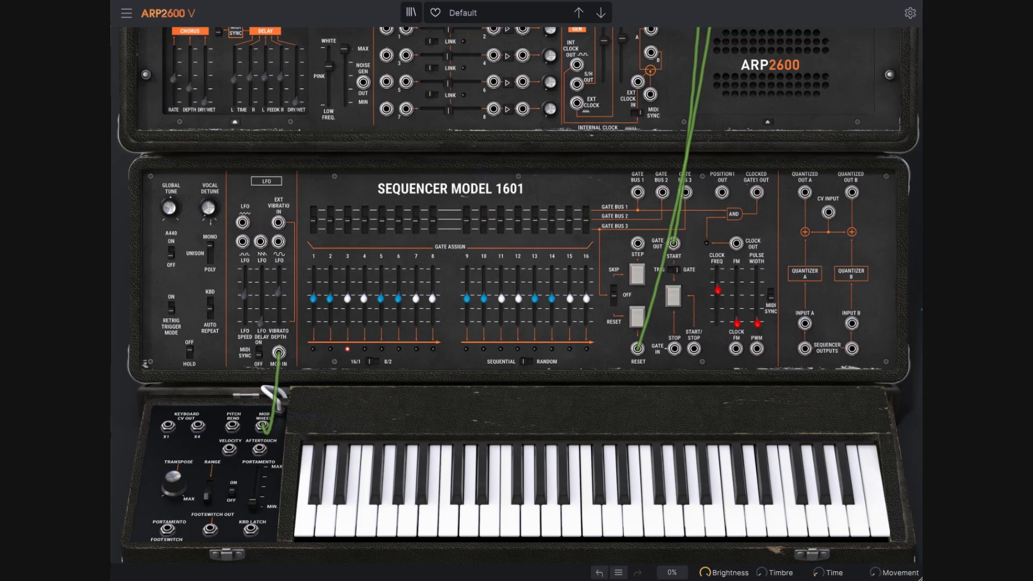
scroll(467, 337, "up", 3)
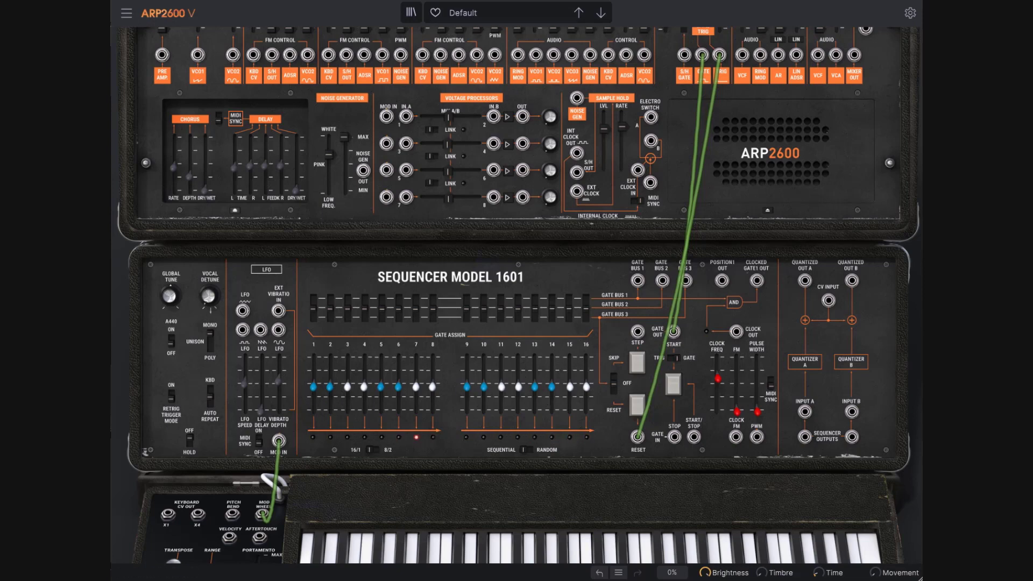
Set the sequencer's 16 step sliders to varied high and low positions to form a melodic pattern
left_click_drag(805, 281, 744, 225)
left_click_drag(327, 384, 570, 373)
left_click(586, 386)
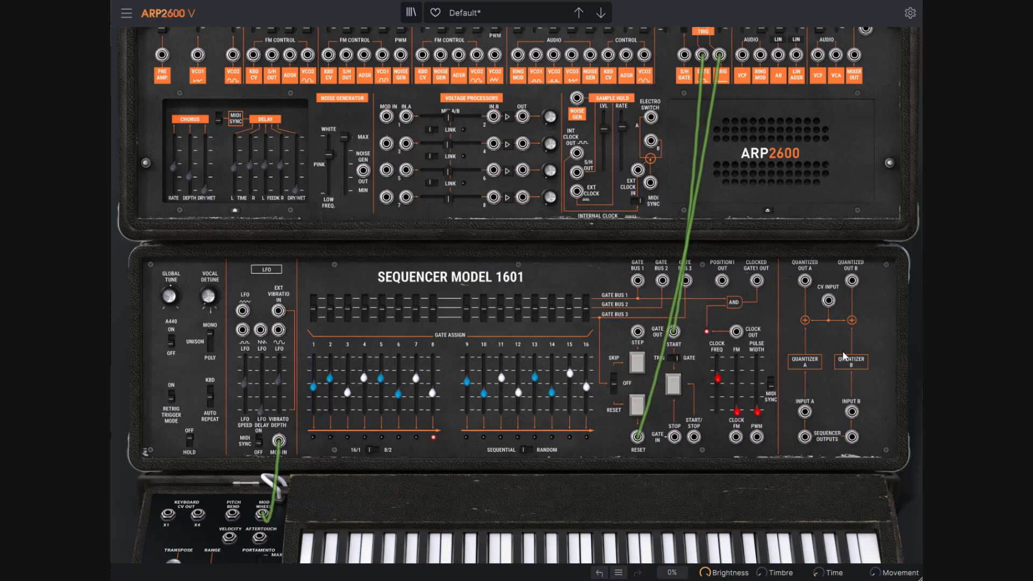
Patch the sequencer's Quantized Out A to the VCO1 KBD CV input
scroll(842, 362, "up", 2)
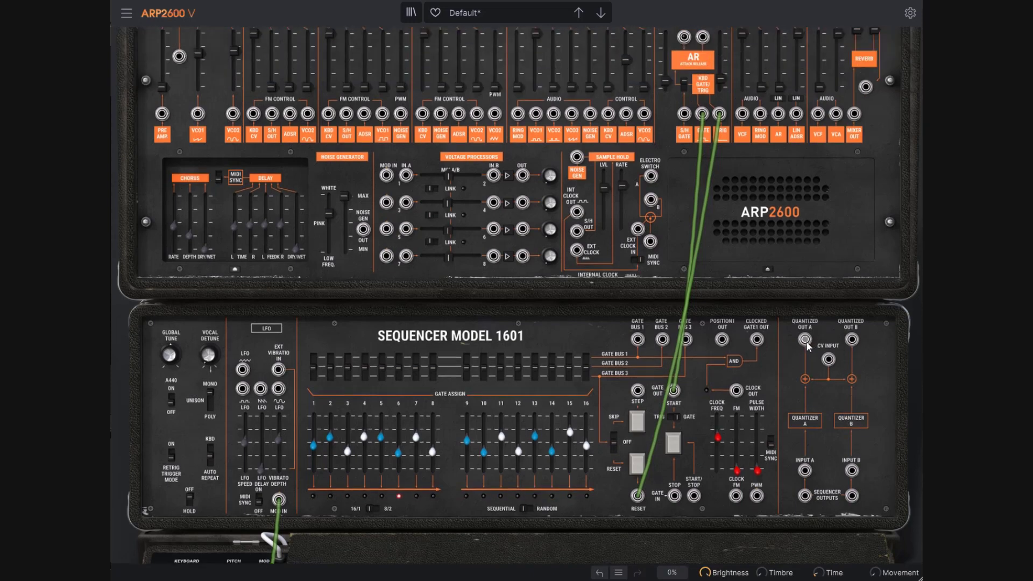
scroll(805, 340, "up", 3)
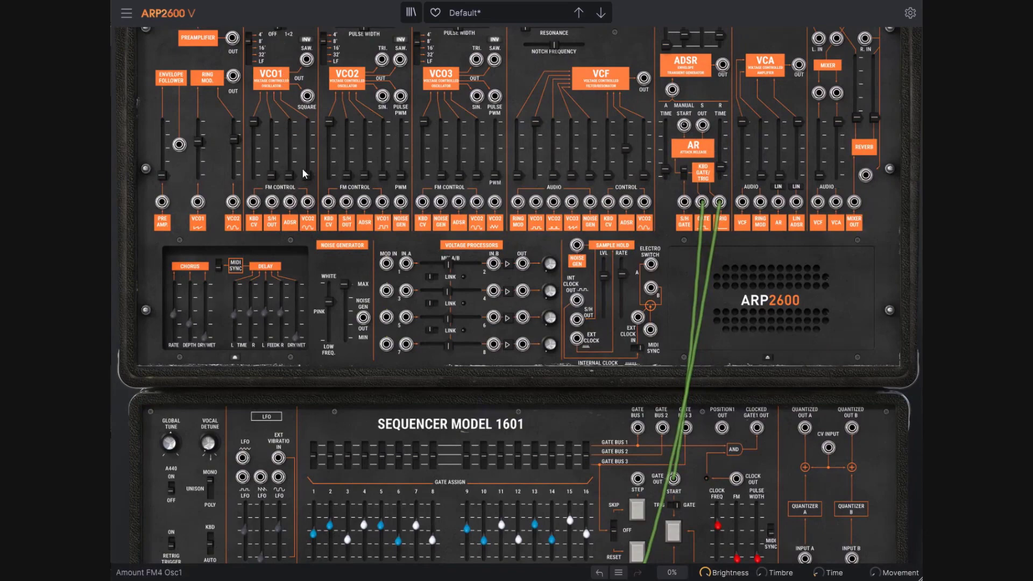
scroll(440, 399, "down", 3)
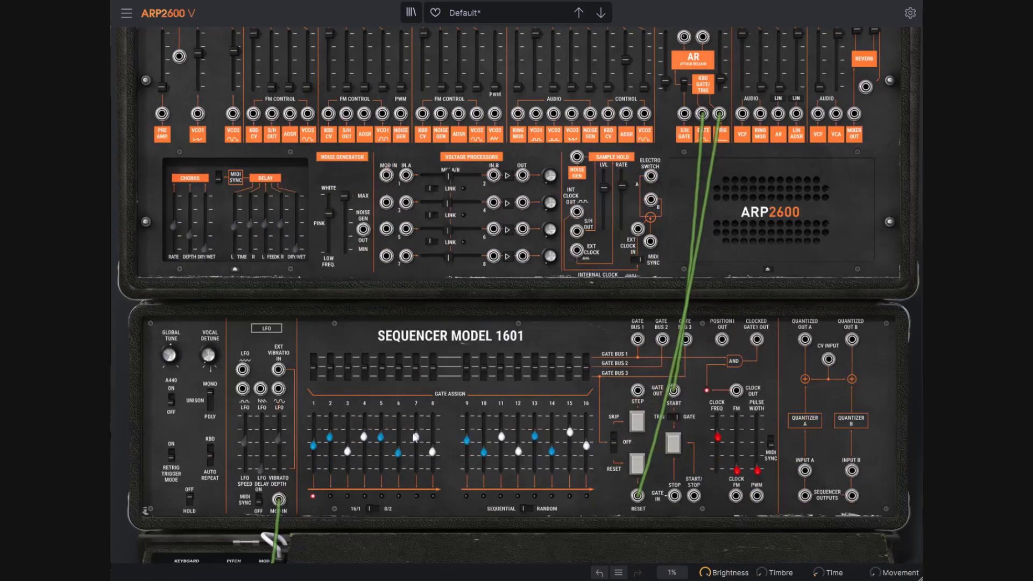
scroll(776, 360, "up", 3)
left_click_drag(810, 427, 254, 207)
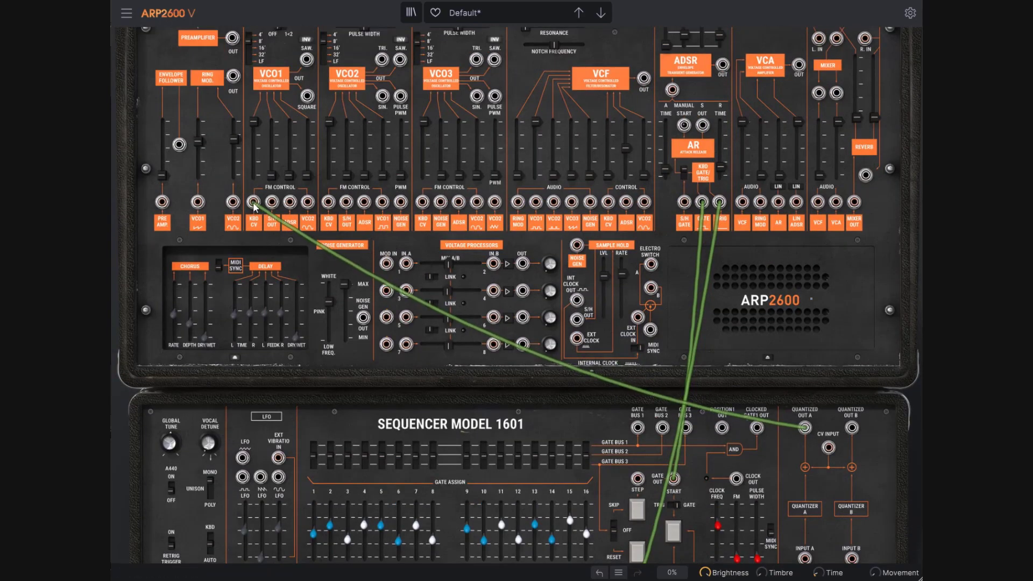
scroll(251, 267, "up", 3)
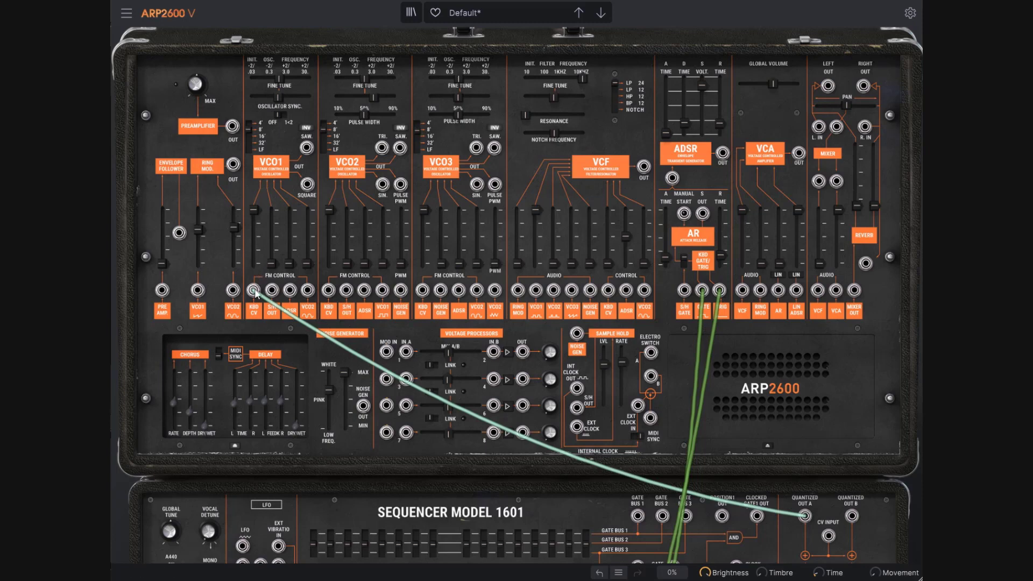
mouse_move(254, 291)
left_mouse_down()
mouse_move(277, 325)
mouse_move(253, 291)
left_mouse_up()
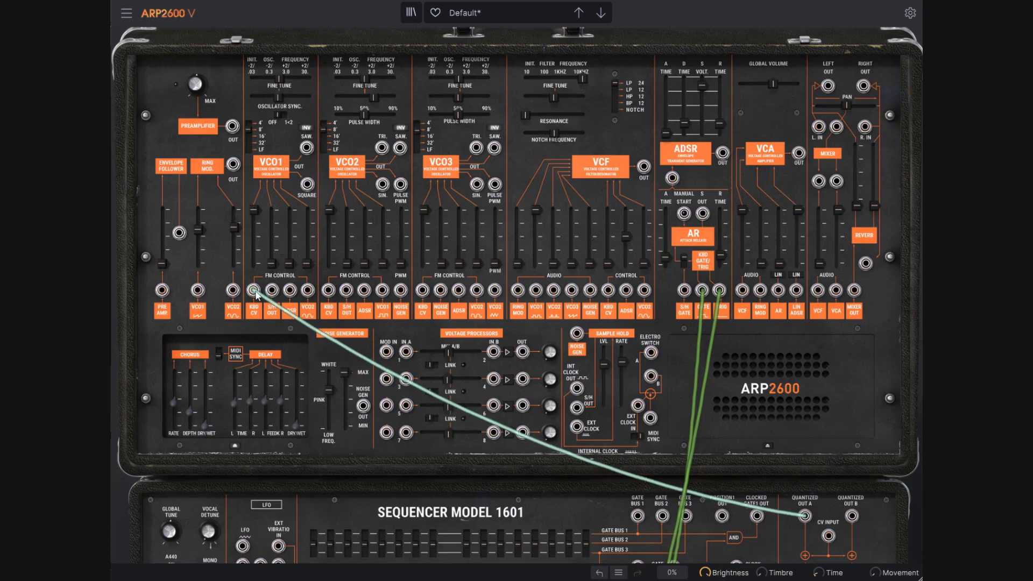
Play the keyboard to audition the sequence driving VCO1 and check the gate, trigger and step slider behaviour
scroll(474, 288, "down", 3)
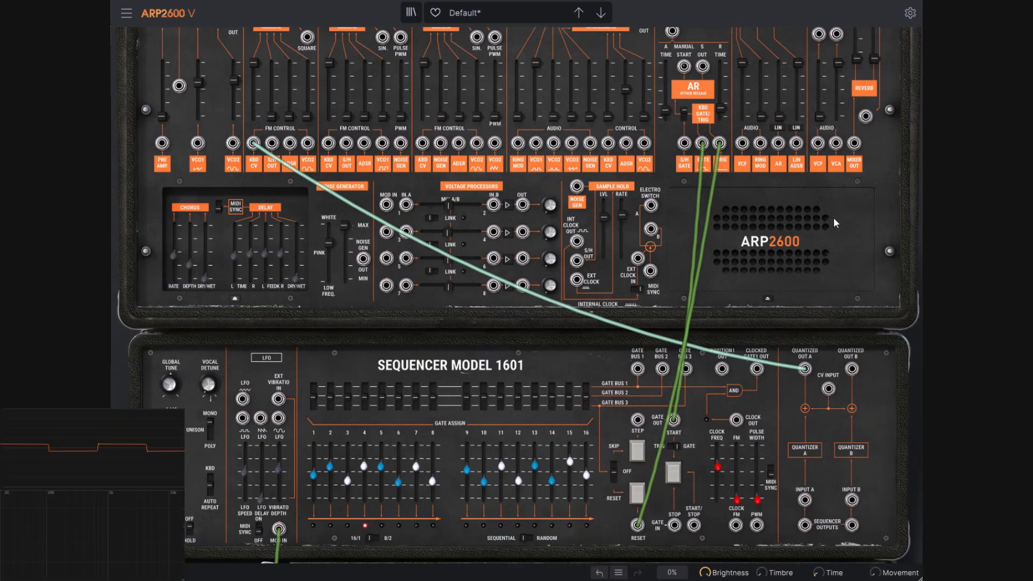
scroll(711, 153, "down", 1)
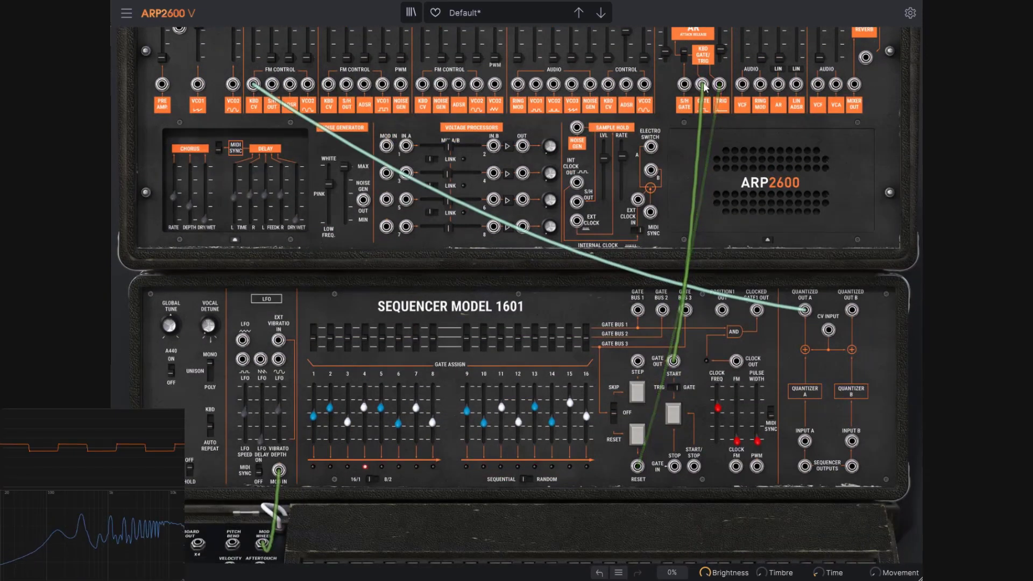
scroll(579, 501, "down", 3)
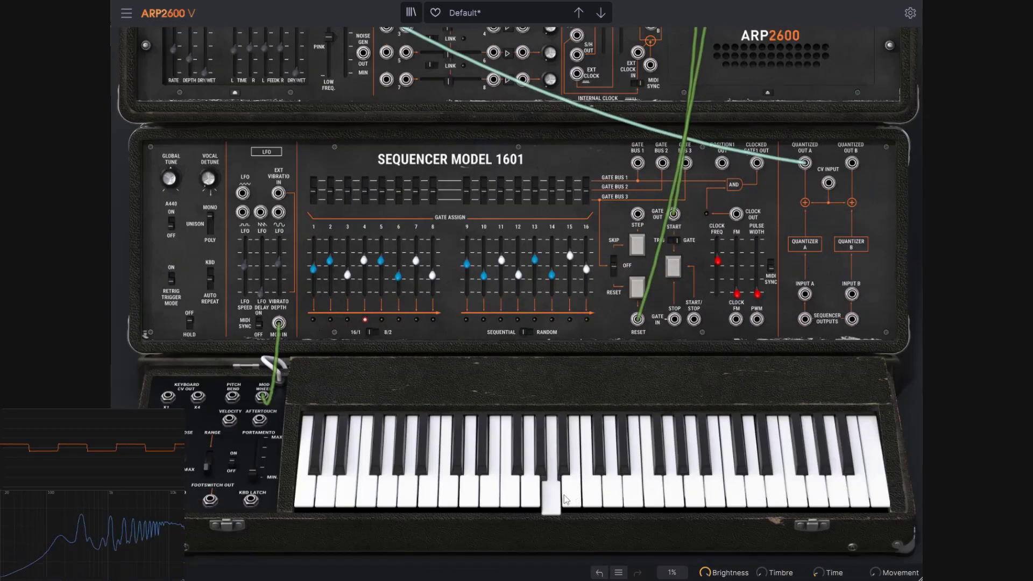
scroll(831, 209, "up", 1)
scroll(826, 208, "up", 3)
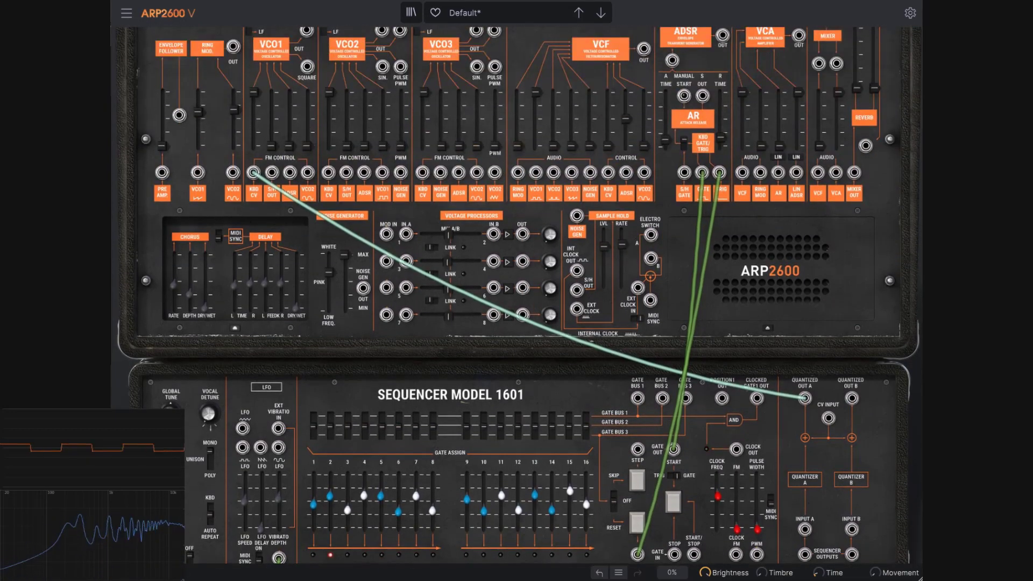
scroll(315, 426, "down", 2)
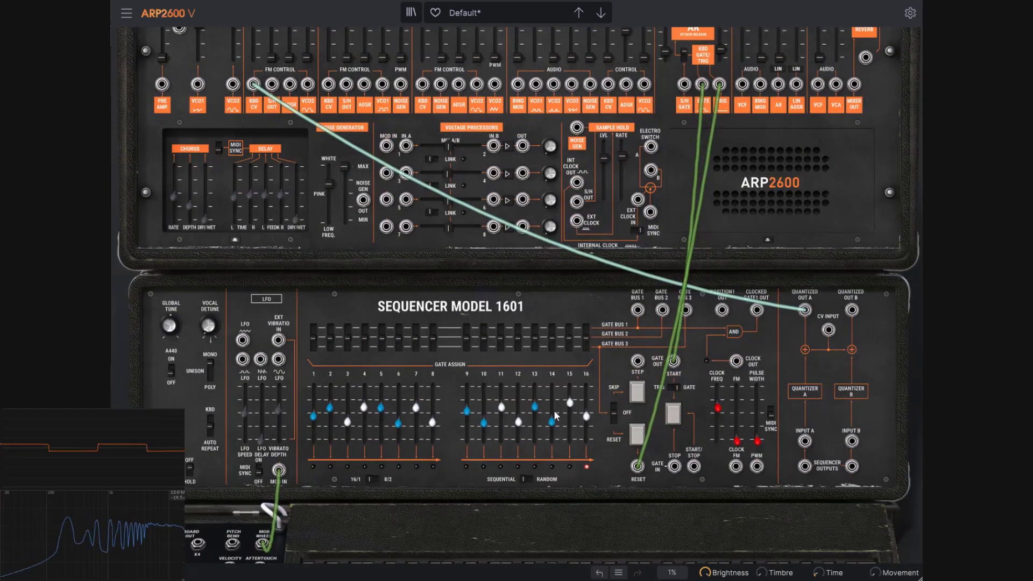
left_click_drag(571, 407, 570, 408)
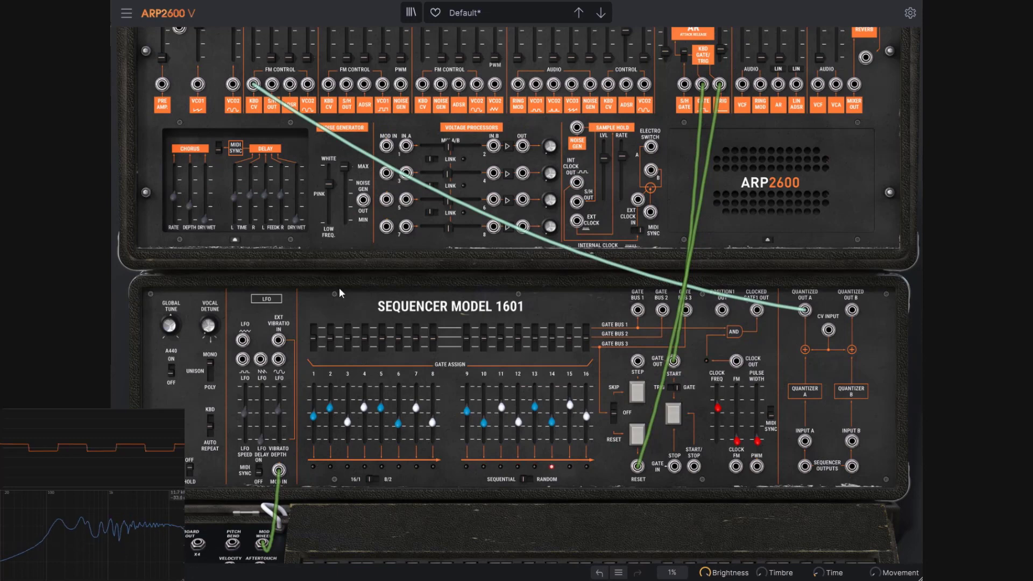
scroll(805, 201, "down", 2)
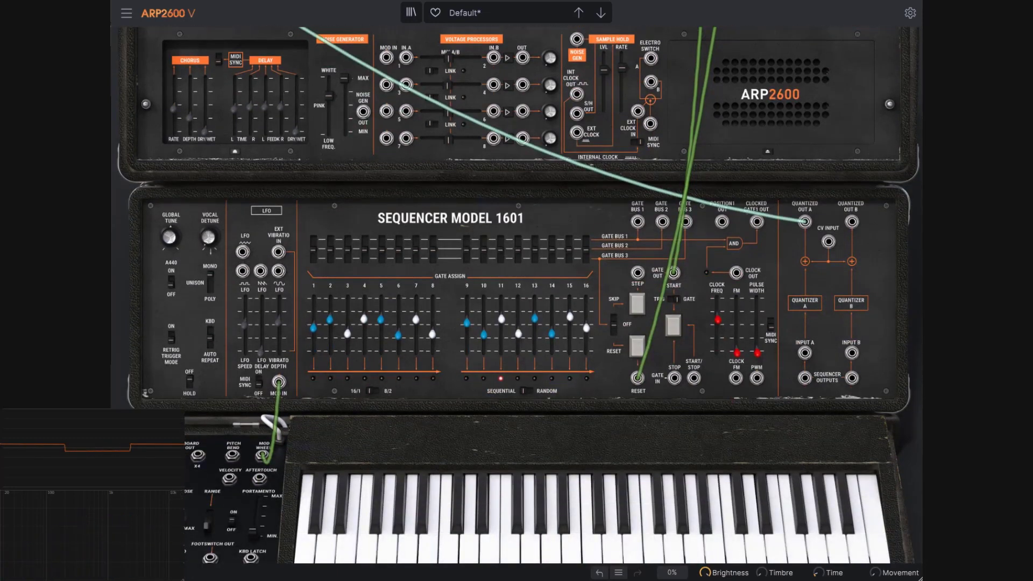
Lower the ADSR envelope's sustain and lengthen its decay and release times
scroll(451, 270, "up", 5)
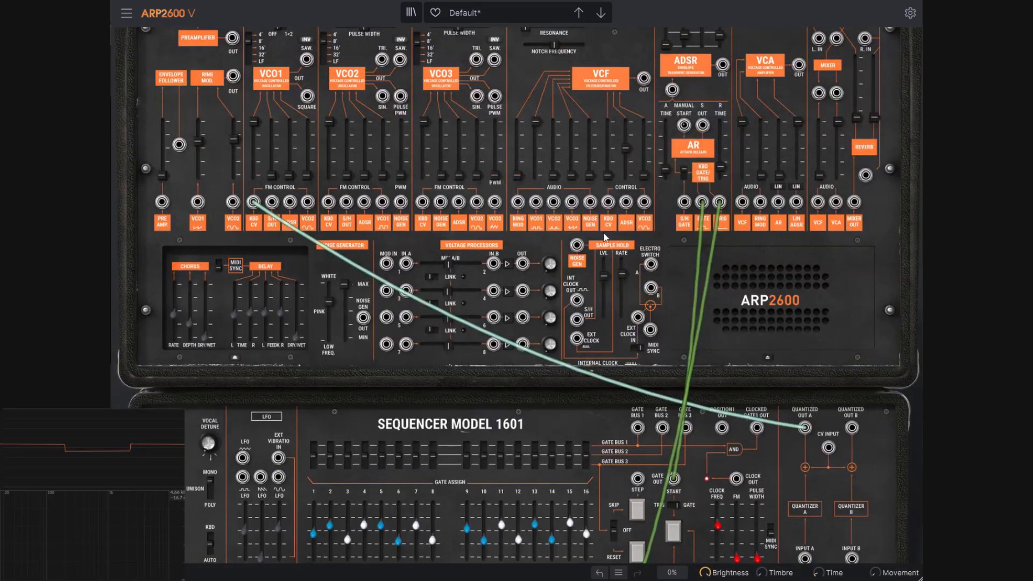
scroll(615, 212, "up", 1)
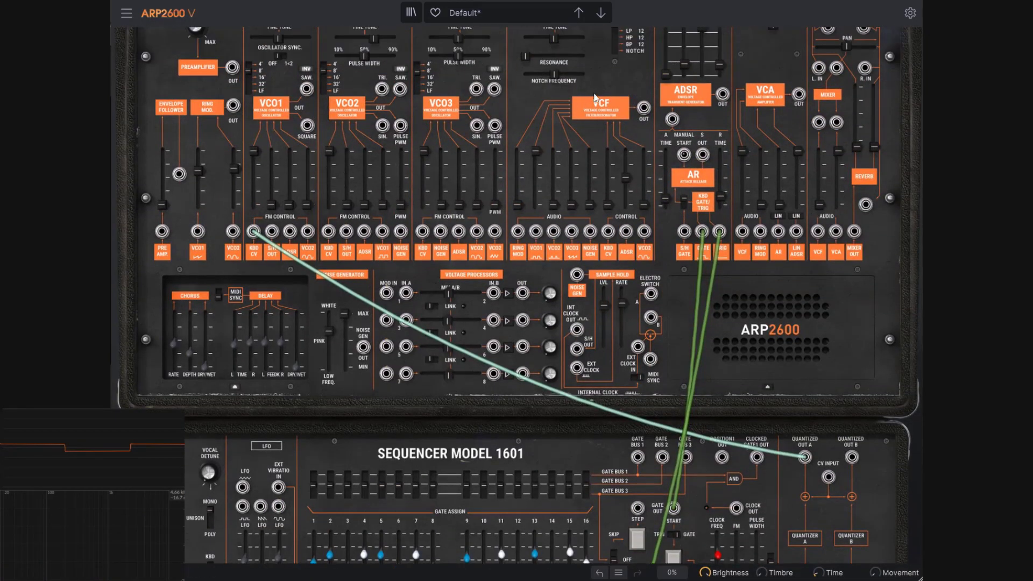
scroll(522, 140, "up", 1)
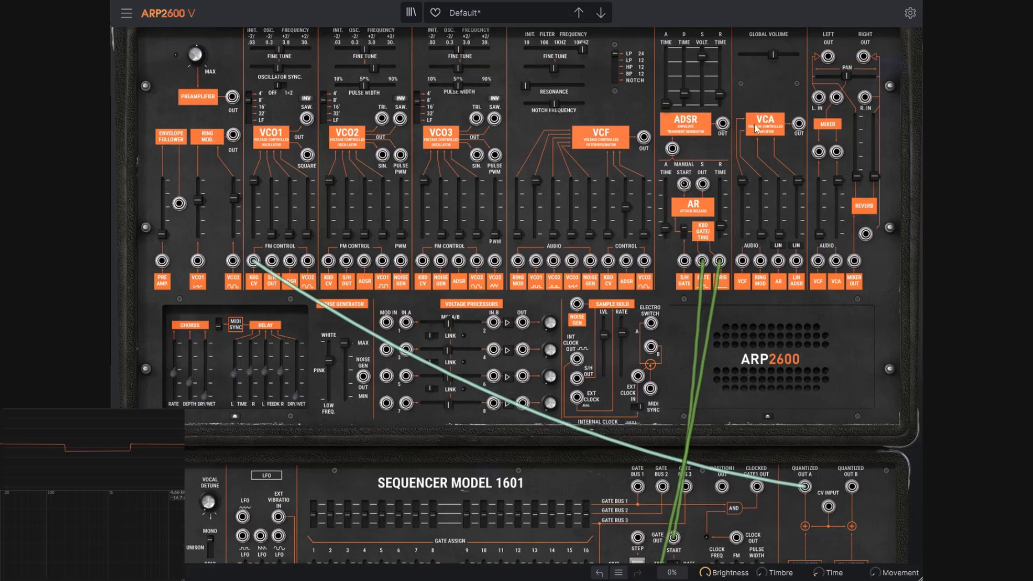
scroll(508, 461, "down", 5)
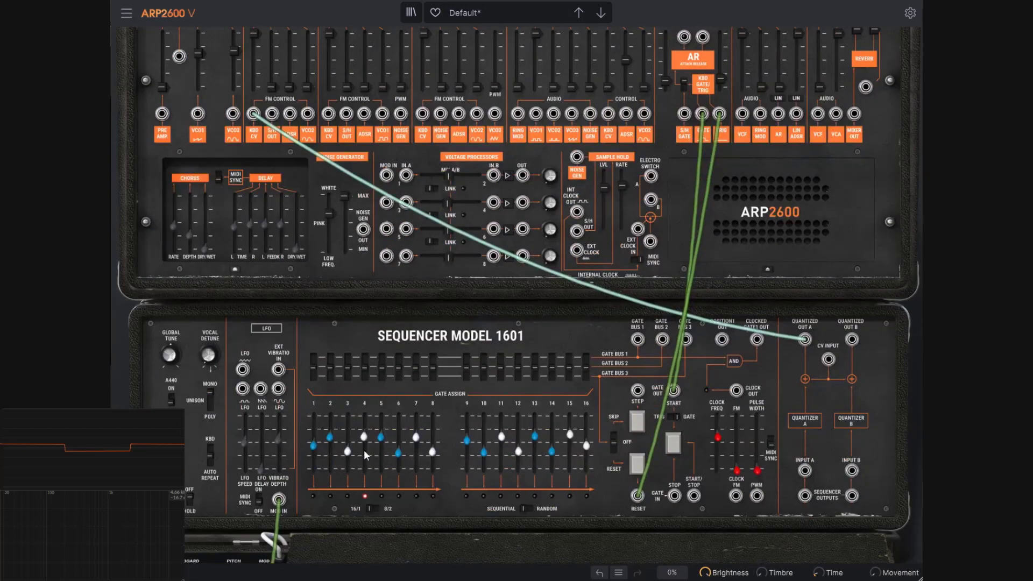
scroll(283, 118, "up", 2)
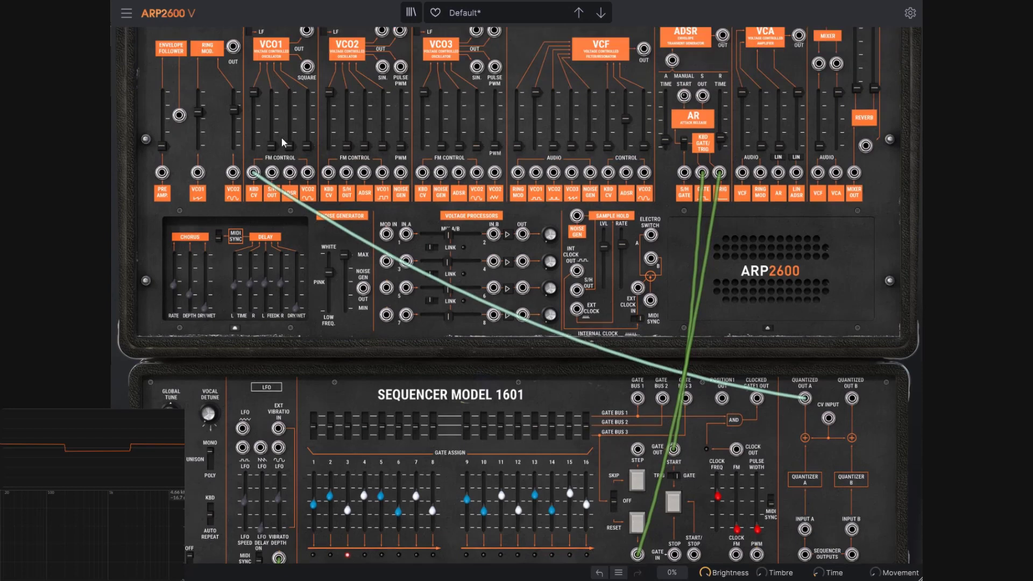
scroll(679, 85, "up", 1)
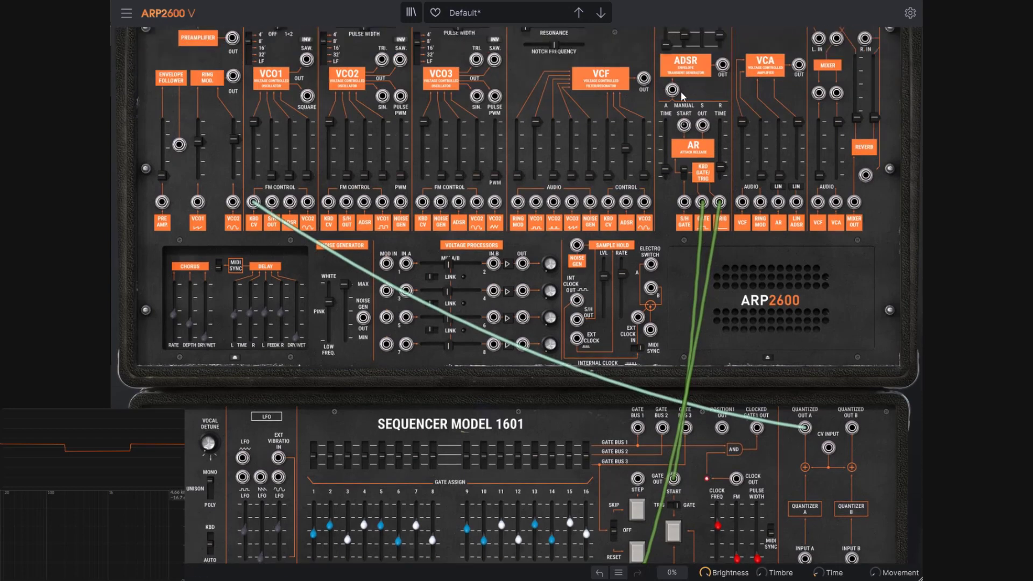
scroll(682, 96, "up", 2)
mouse_move(670, 178)
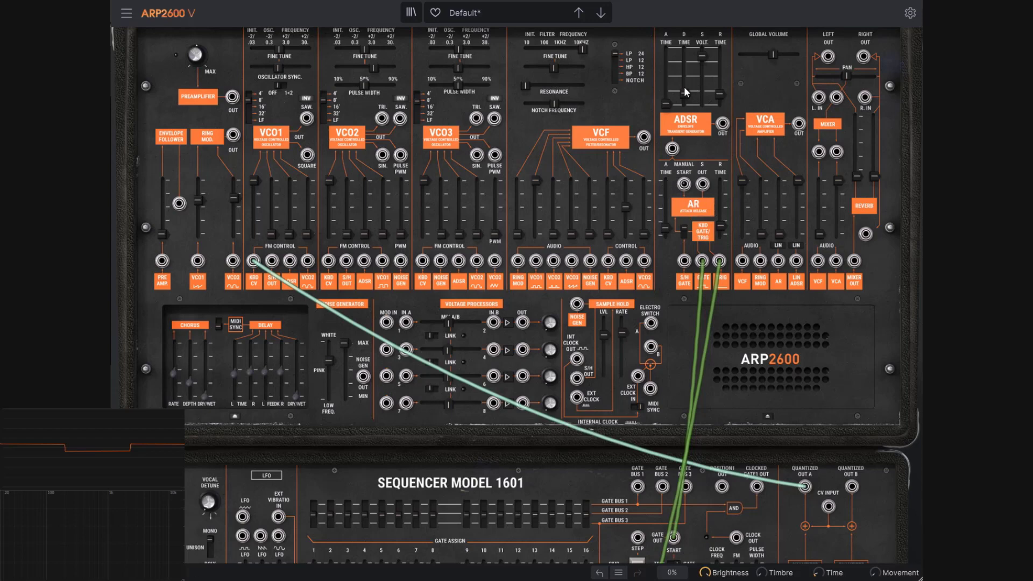
mouse_move(687, 98)
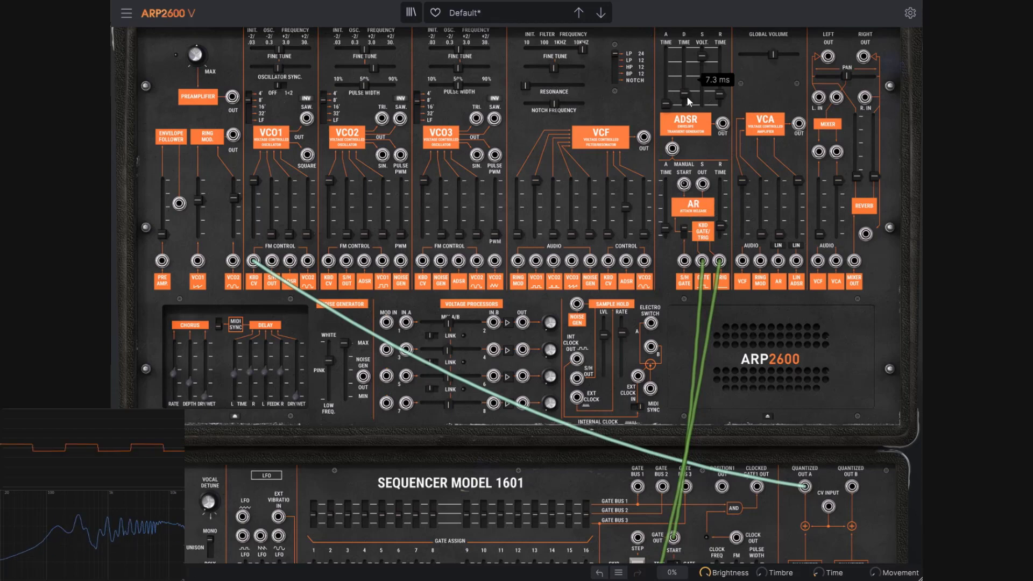
mouse_move(700, 56)
left_click_drag(700, 56, 700, 82)
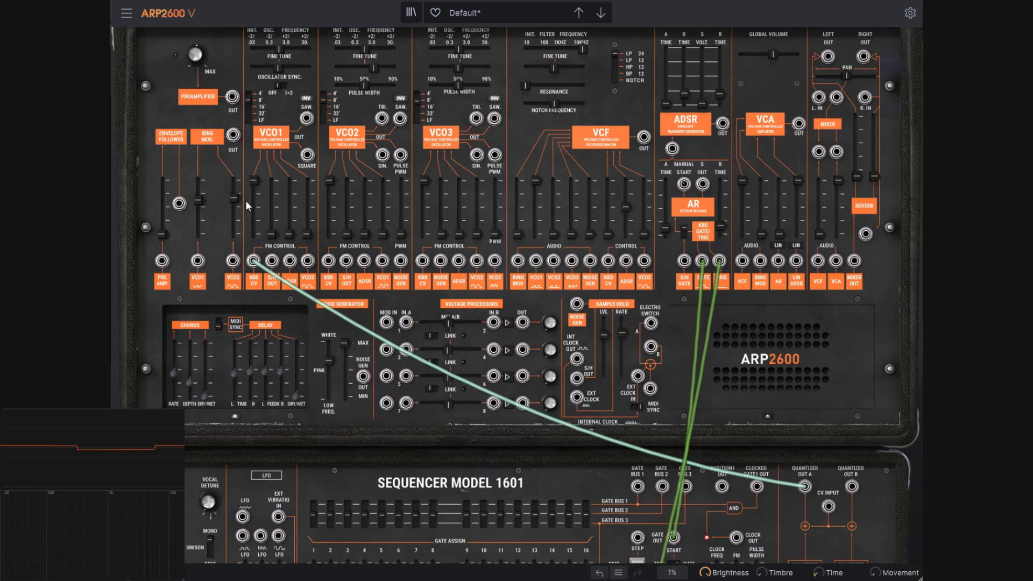
left_click_drag(702, 105, 721, 83)
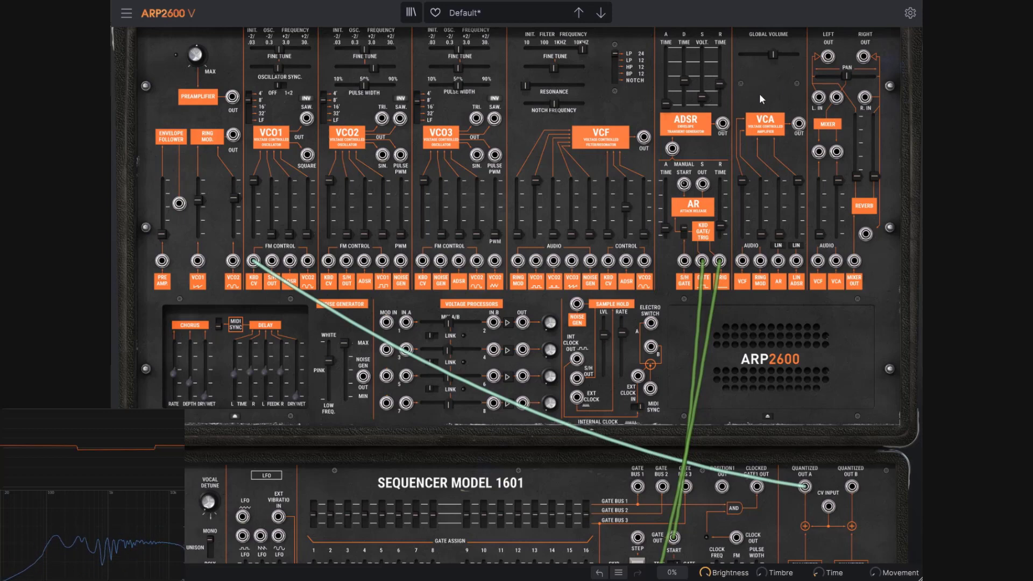
Play several different keyboard notes to audition the running sequence with the adjusted envelope
scroll(699, 218, "down", 1)
scroll(700, 218, "down", 2)
scroll(699, 217, "down", 3)
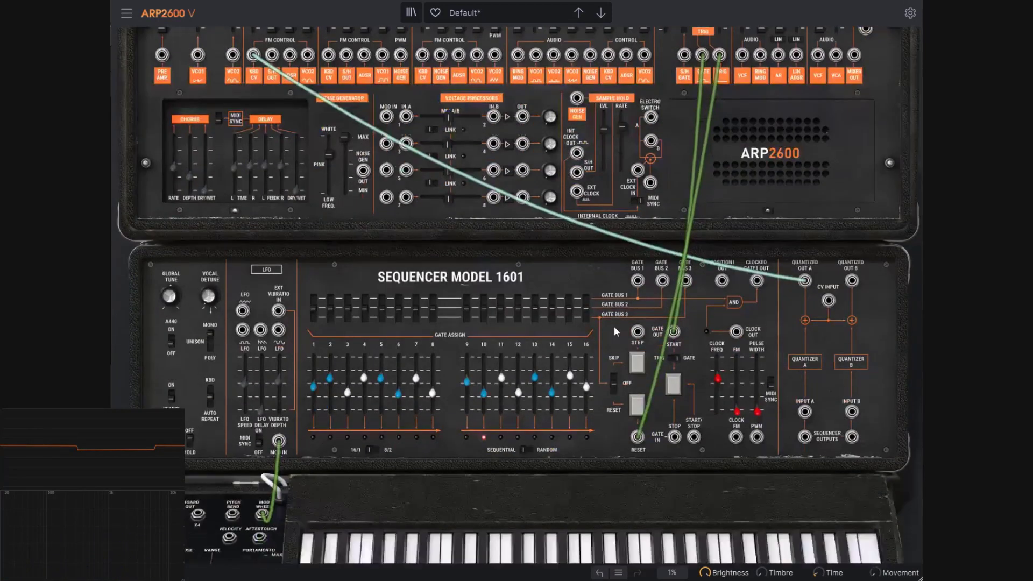
left_click(558, 493)
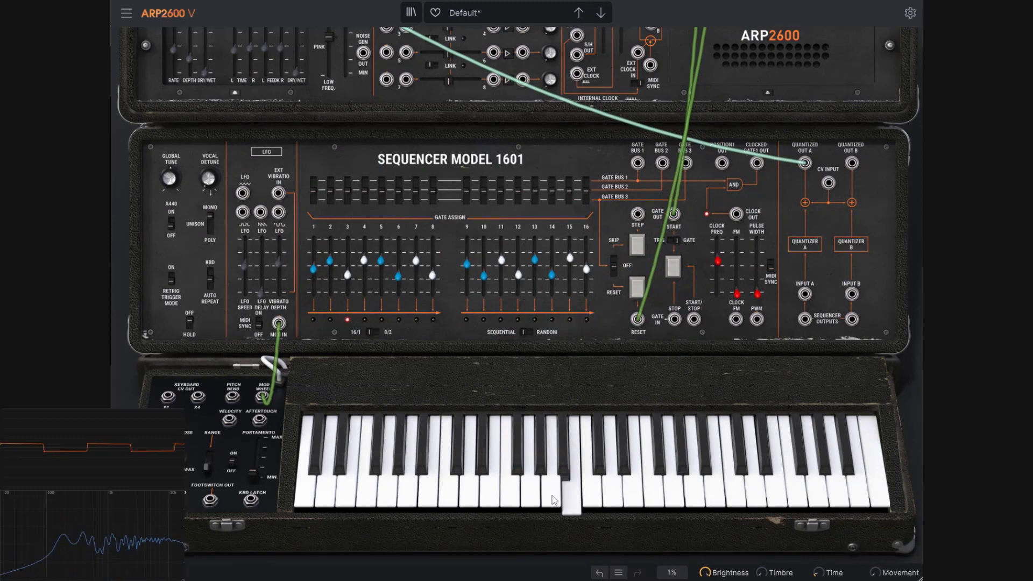
mouse_move(724, 279)
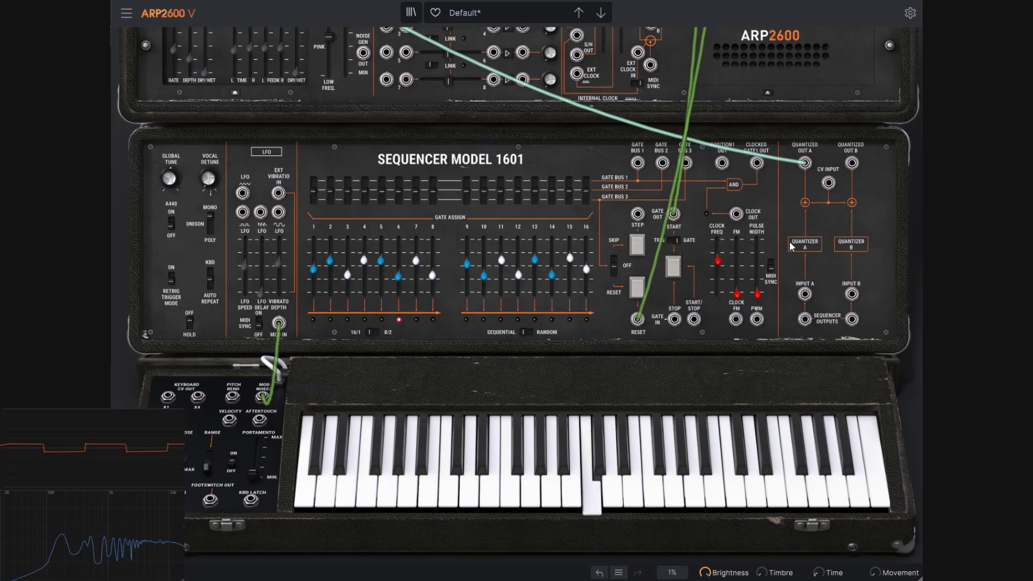
scroll(787, 242, "up", 6)
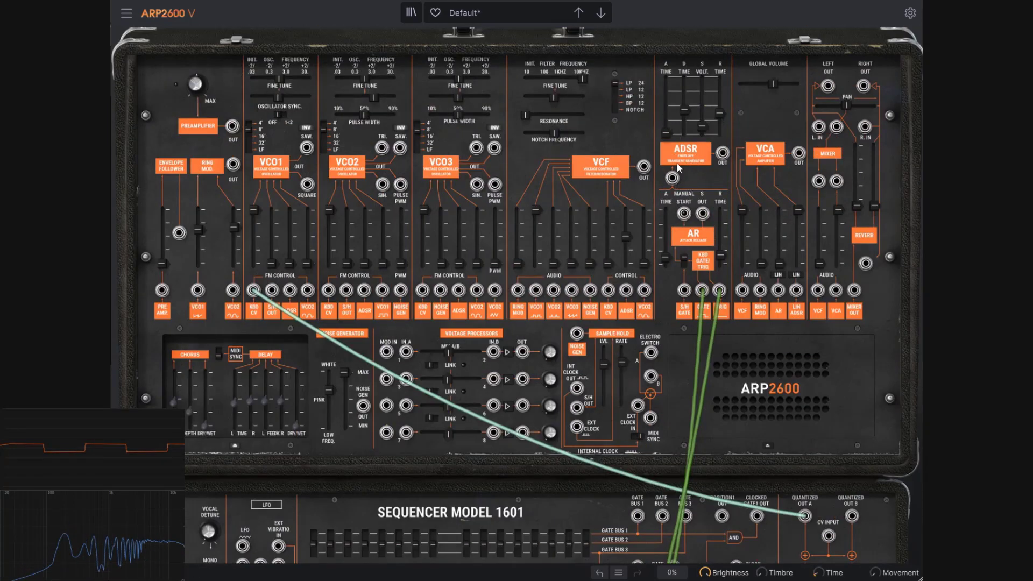
scroll(679, 183, "down", 6)
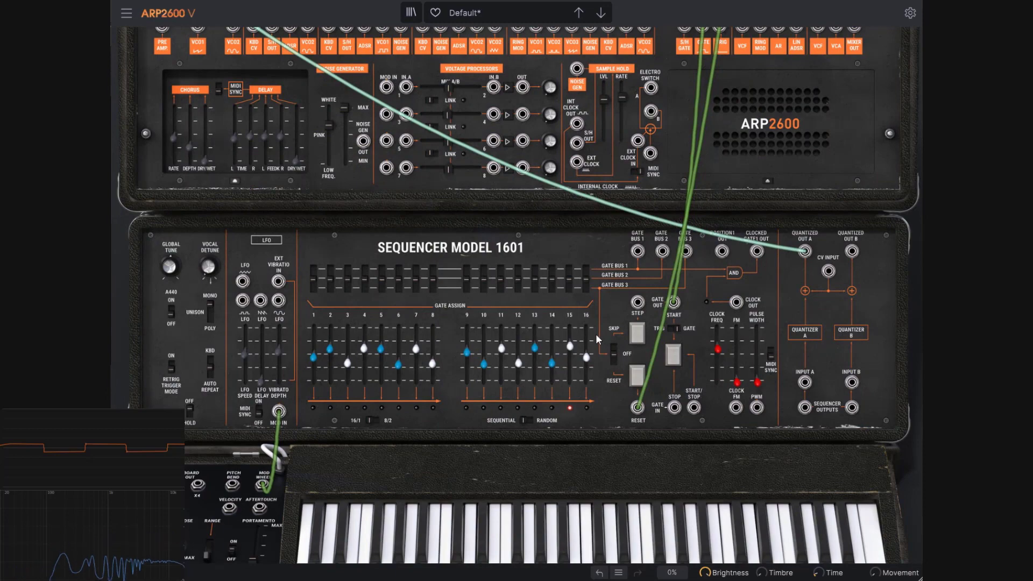
scroll(593, 329, "down", 3)
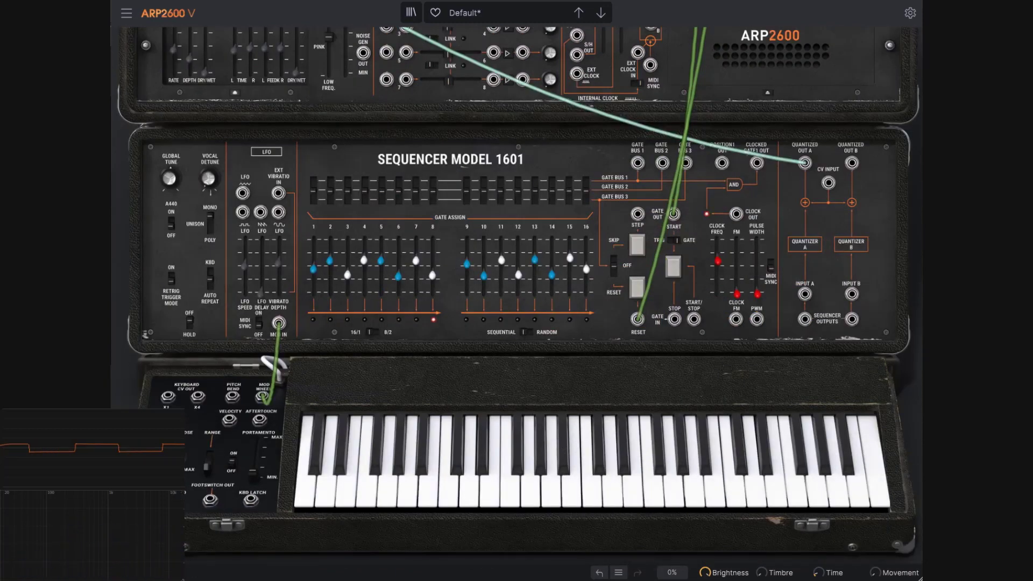
Patch the sequencer's Clock Out to the gate input jack below the ADSR envelope
scroll(606, 250, "up", 3)
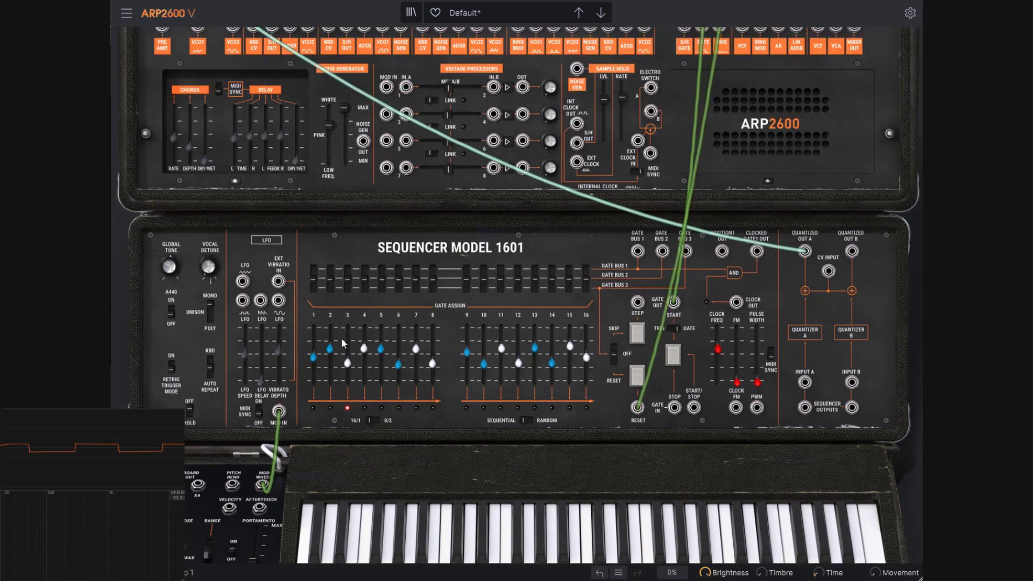
scroll(566, 371, "down", 3)
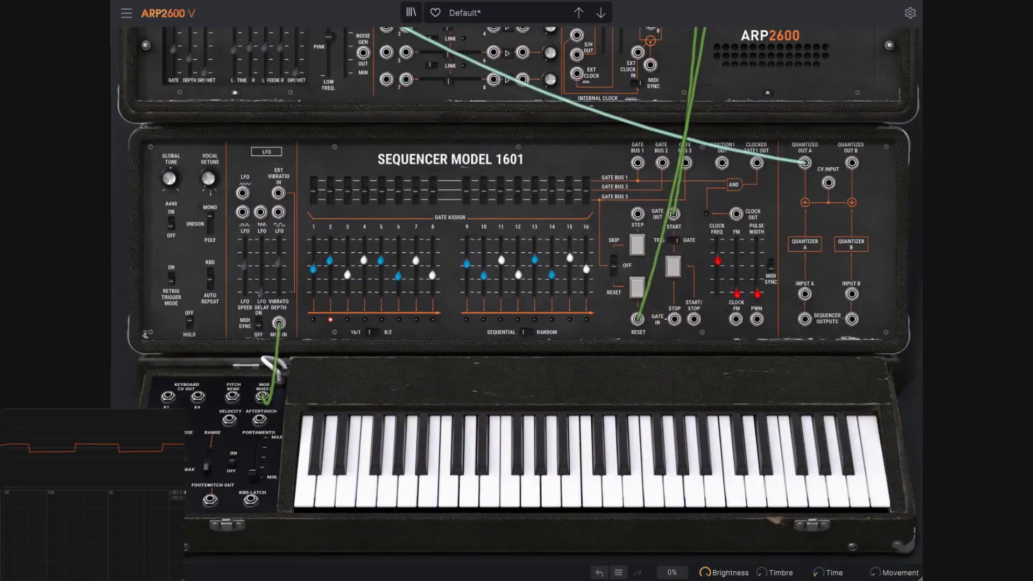
scroll(727, 321, "up", 2)
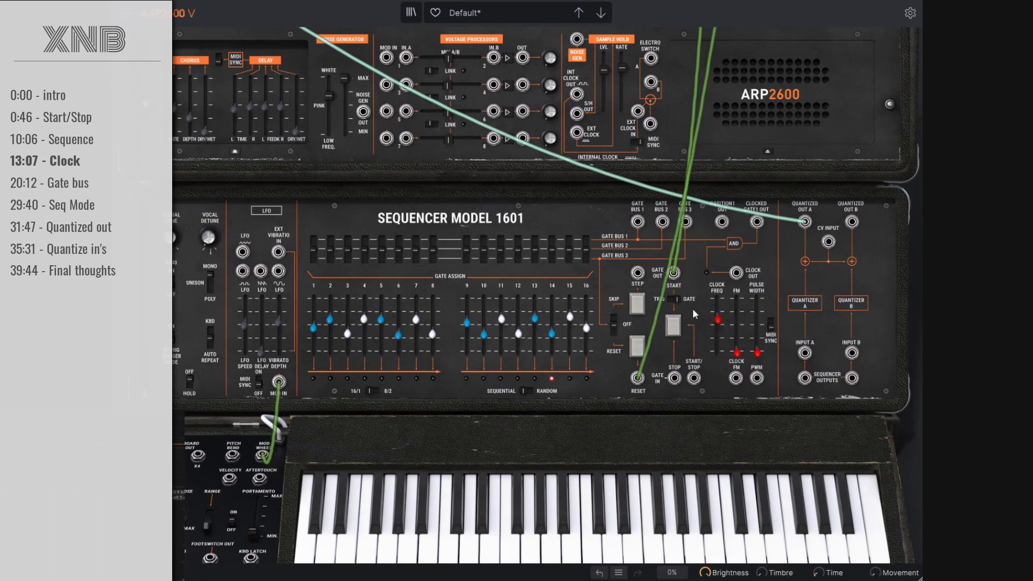
scroll(741, 299, "up", 1)
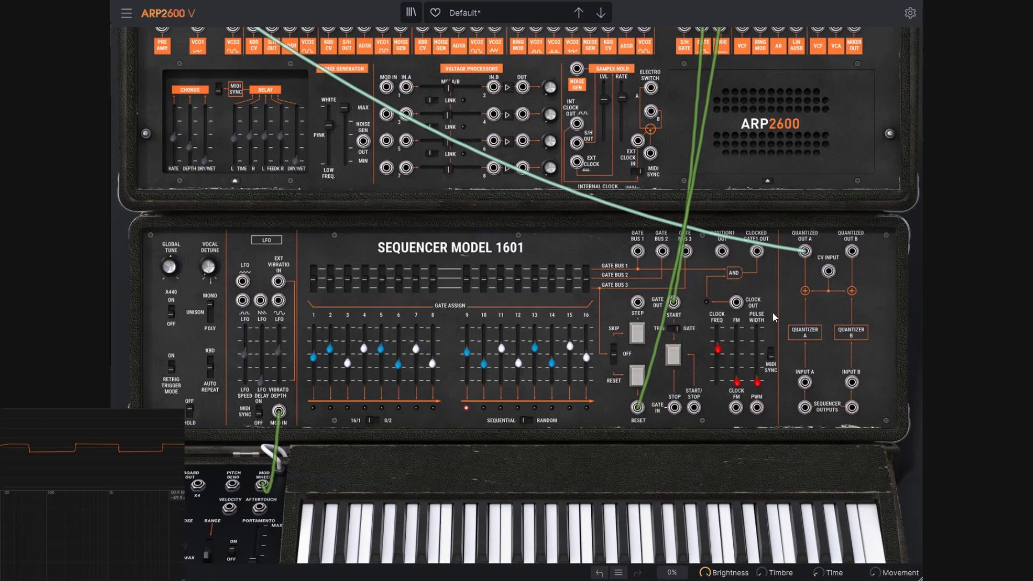
scroll(772, 315, "up", 1)
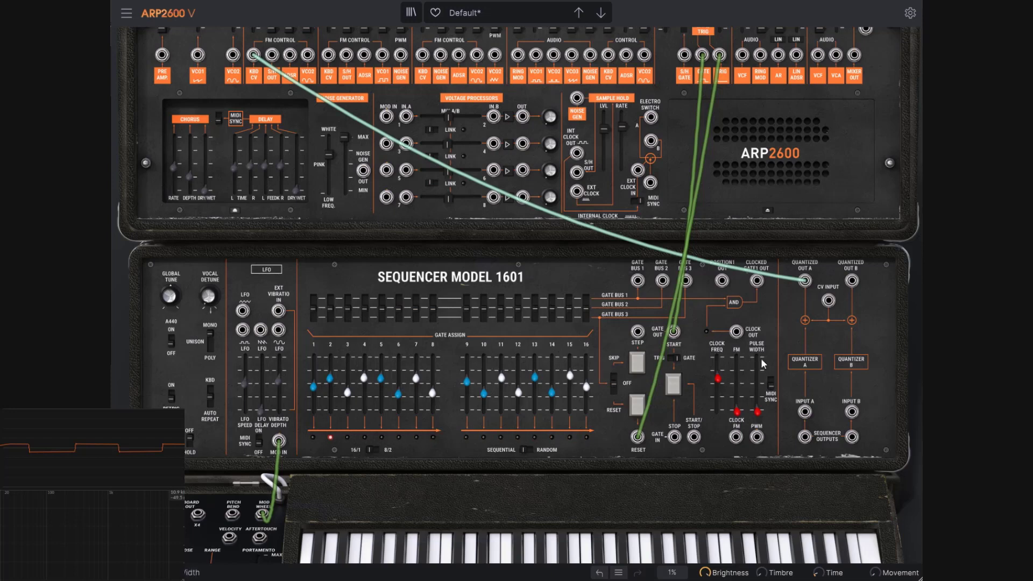
scroll(782, 358, "up", 1)
scroll(780, 353, "up", 5)
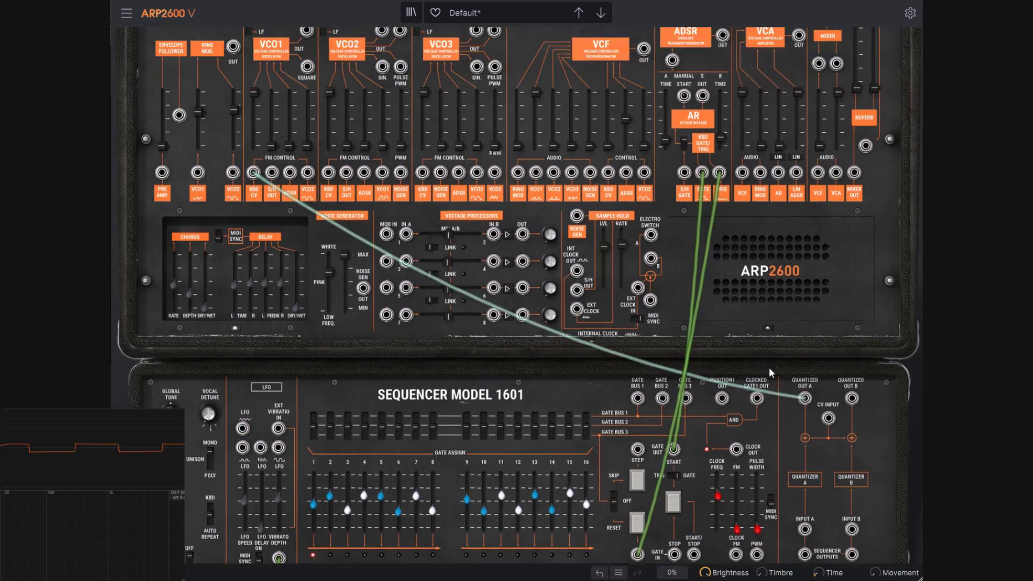
scroll(769, 371, "up", 2)
scroll(769, 370, "down", 3)
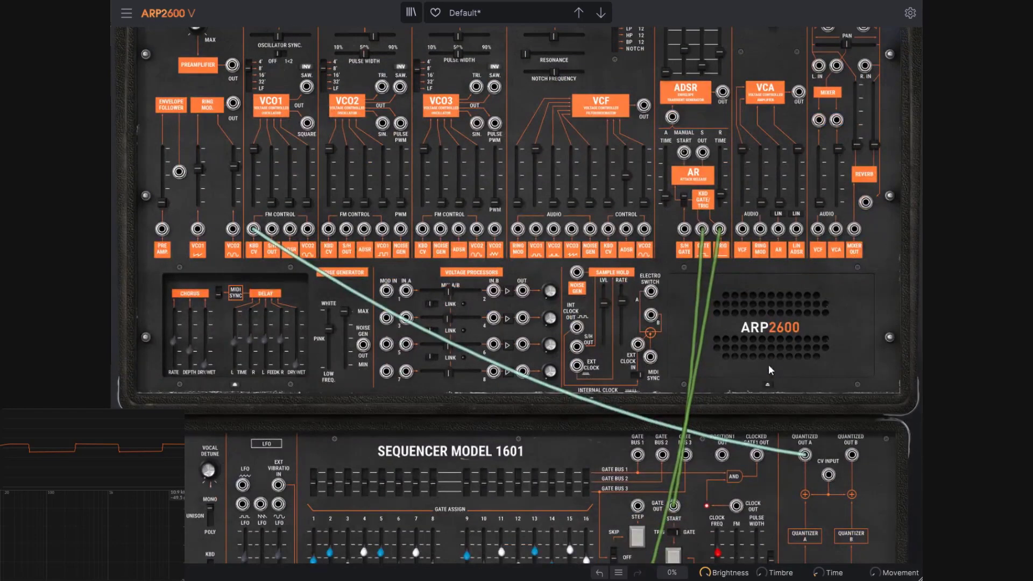
scroll(768, 363, "down", 1)
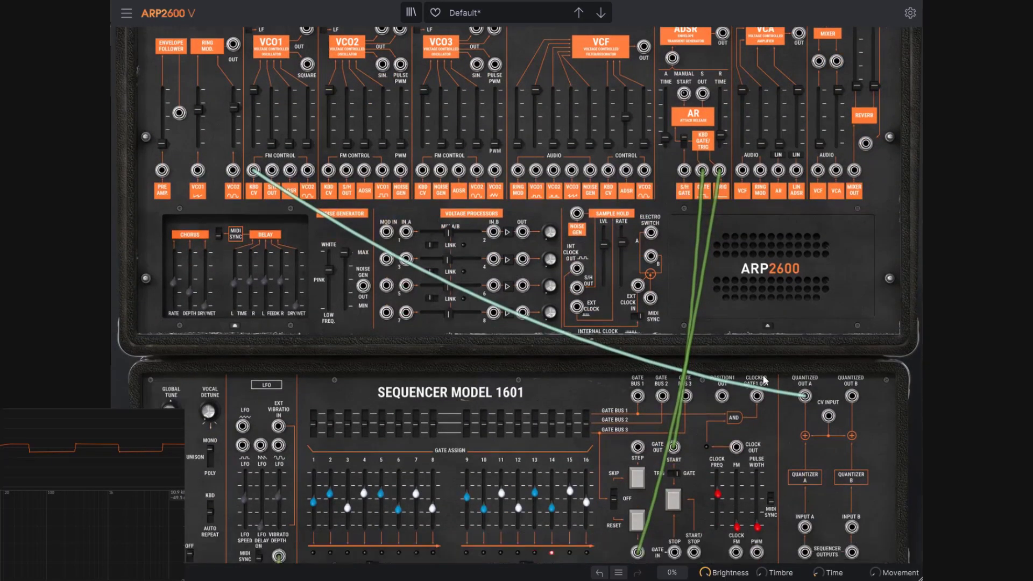
scroll(763, 374, "down", 1)
left_click_drag(736, 447, 672, 58)
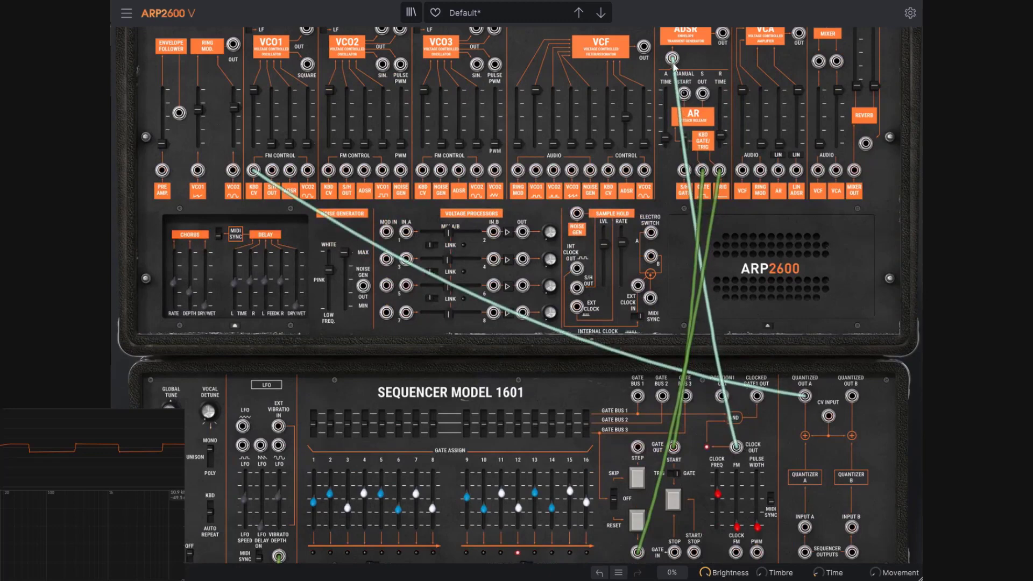
Audition the clock-triggered envelope while checking the ADSR settings and the sequencer's Start control
scroll(752, 144, "up", 3)
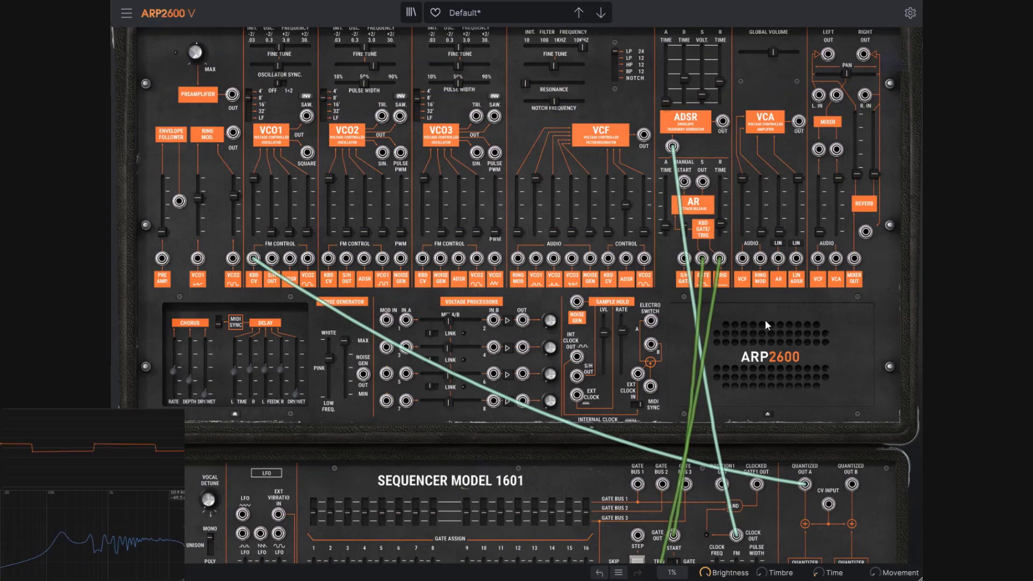
scroll(768, 318, "down", 5)
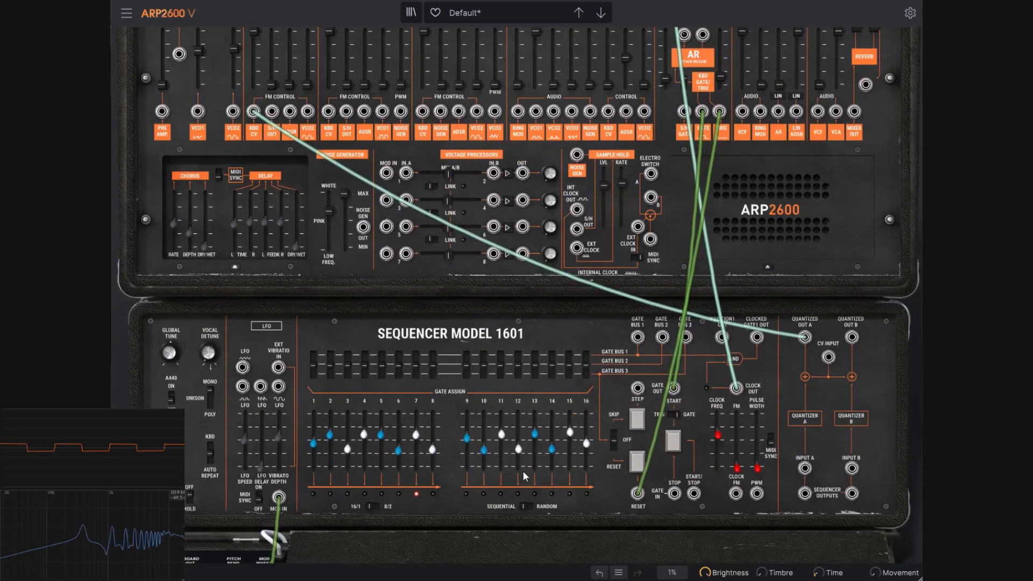
scroll(739, 269, "up", 6)
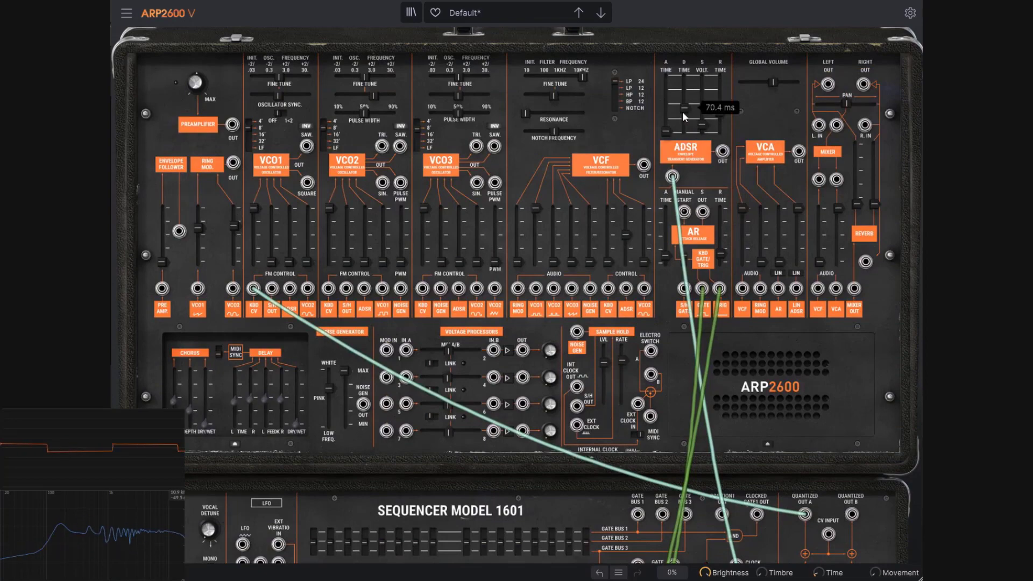
scroll(759, 334, "down", 1)
scroll(757, 332, "down", 7)
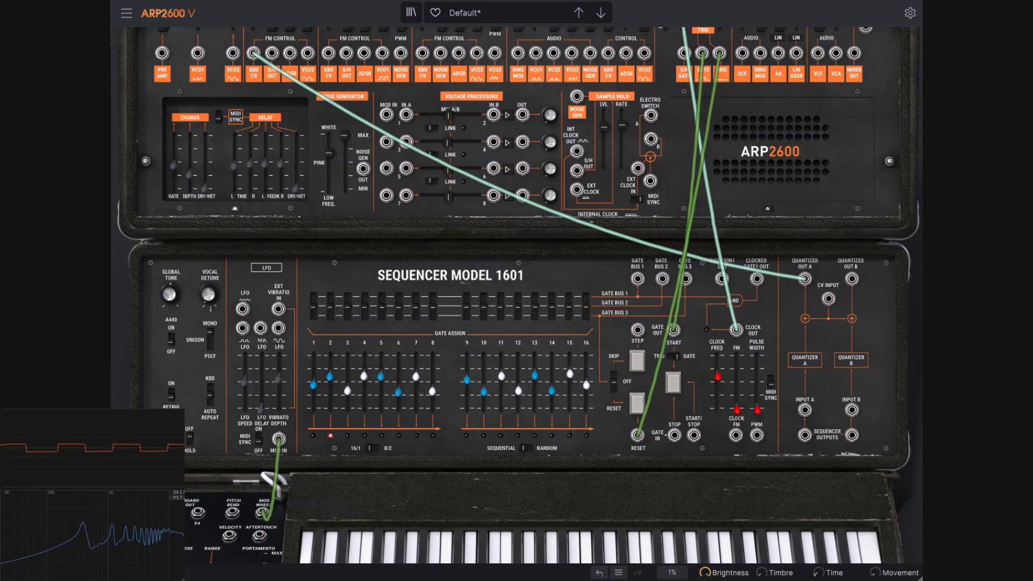
left_click(675, 385)
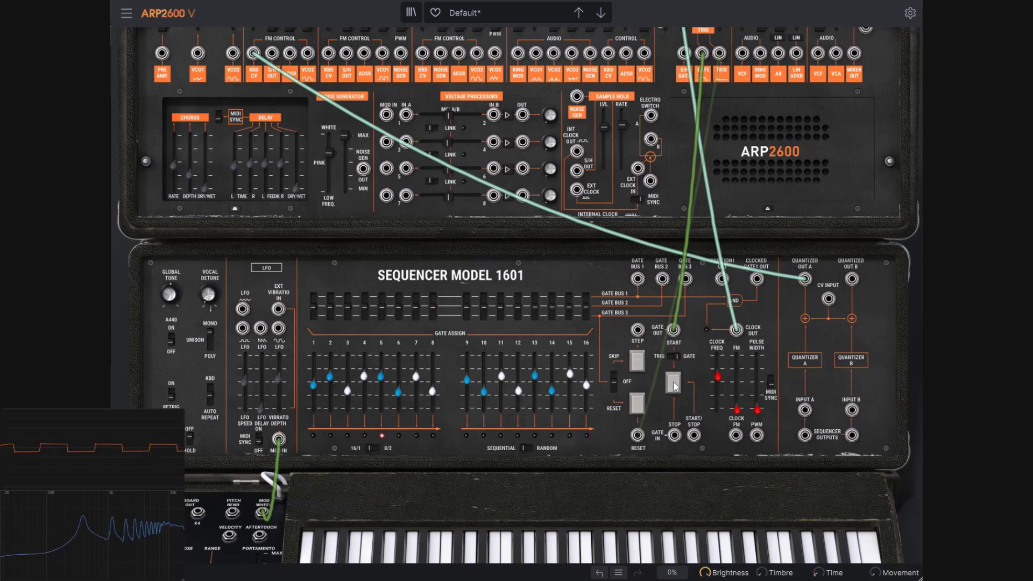
Try the sequencer clock with MIDI Sync at Tempo*2.0, and return it to a free-running frequency
scroll(764, 274, "down", 2)
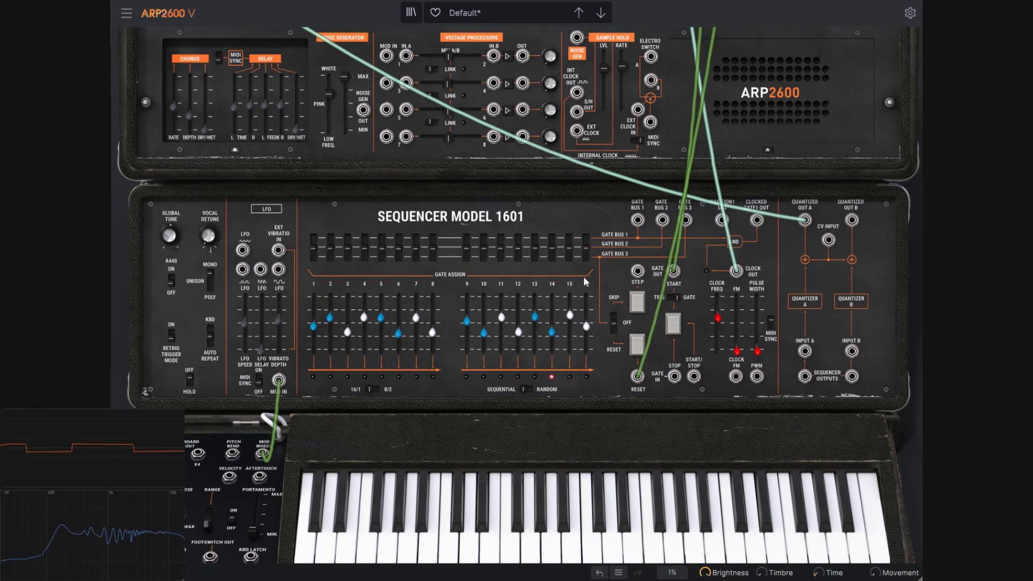
left_click(770, 322)
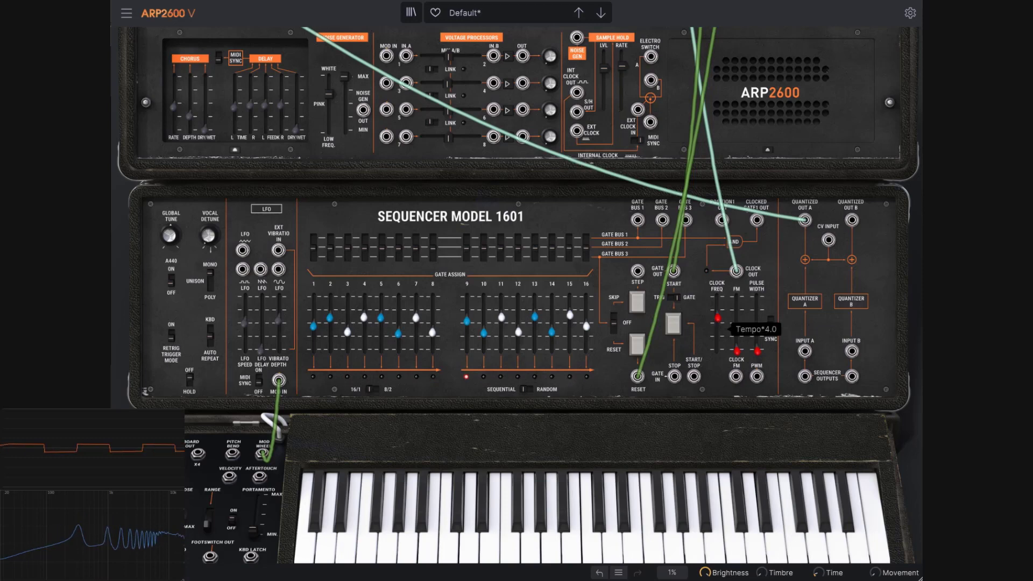
left_click_drag(717, 322, 717, 324)
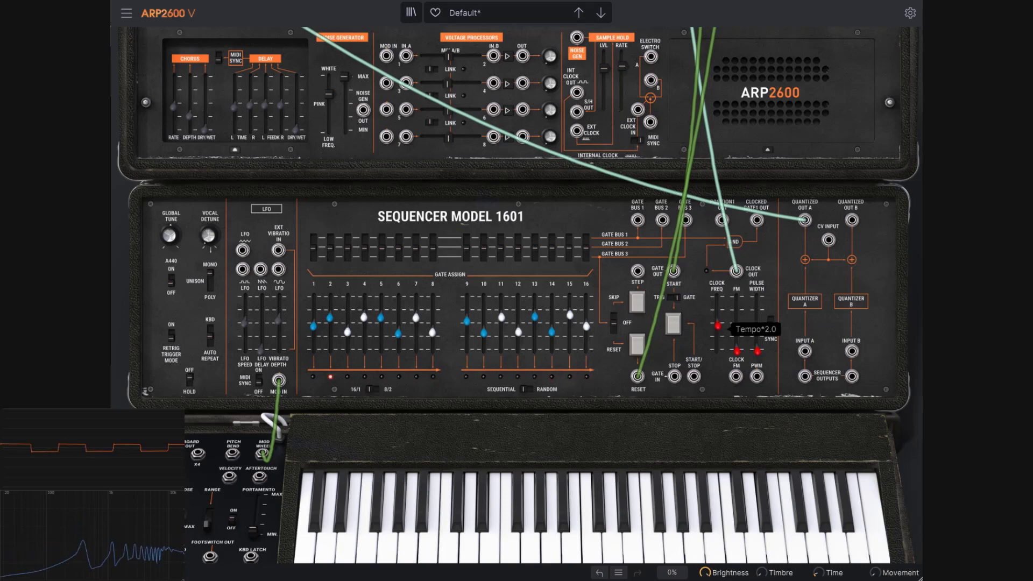
left_click_drag(717, 325, 717, 319)
left_click(771, 322)
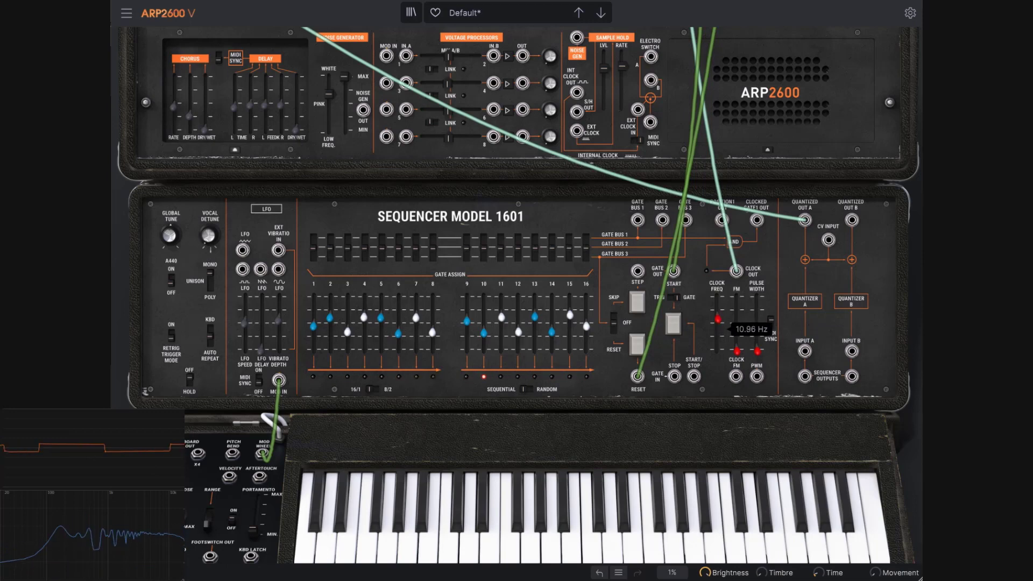
left_click_drag(717, 319, 717, 321)
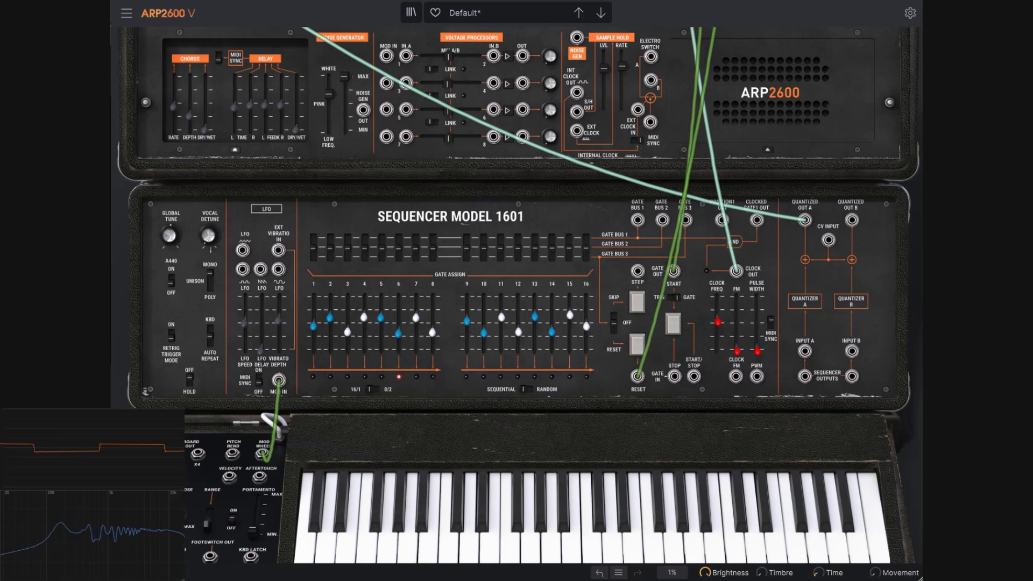
Set the ADSR envelope's sustain to 0.00
scroll(760, 312, "up", 5)
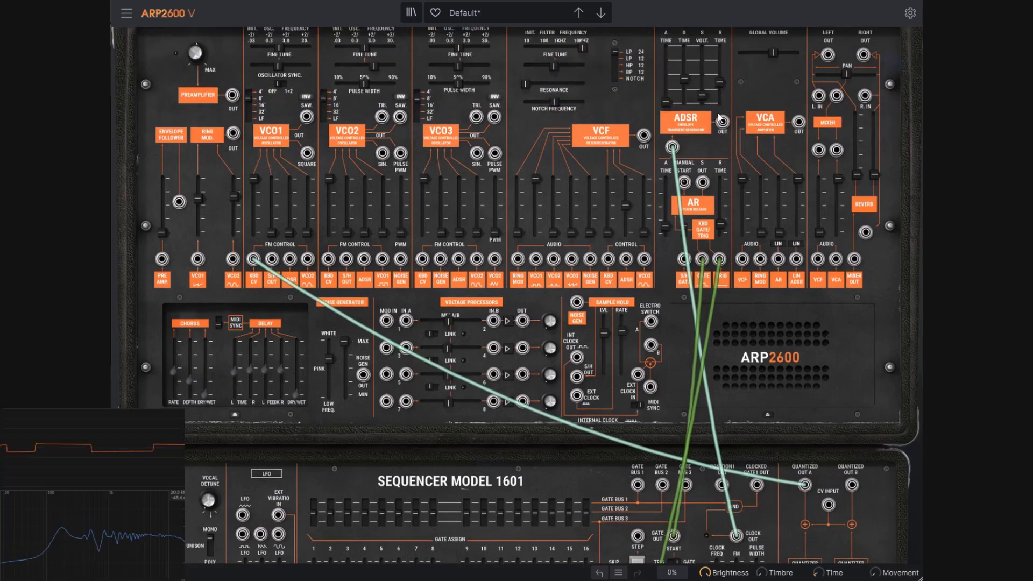
mouse_move(703, 96)
left_mouse_down()
mouse_move(702, 50)
mouse_move(702, 99)
left_mouse_up()
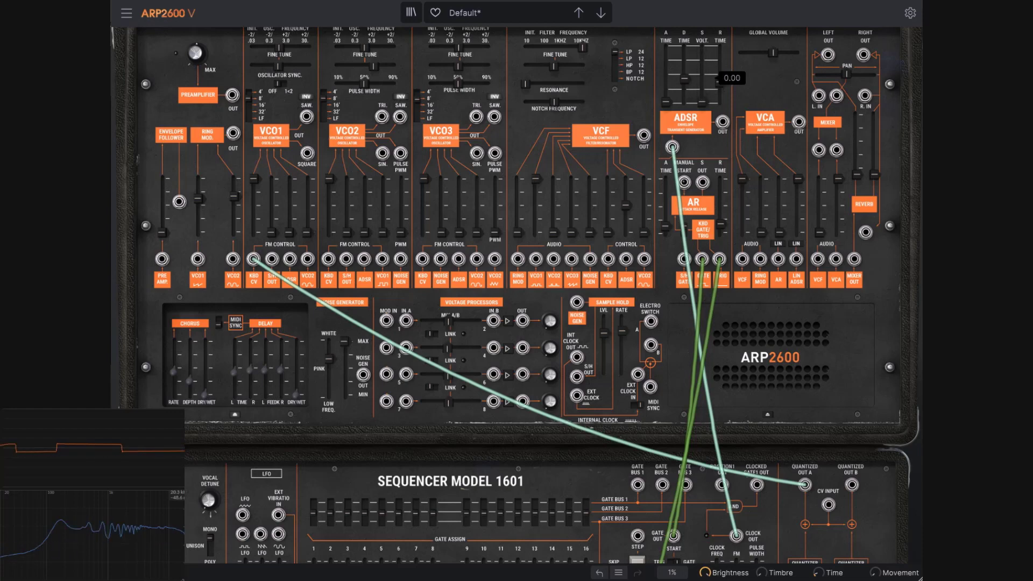
scroll(778, 154, "down", 3)
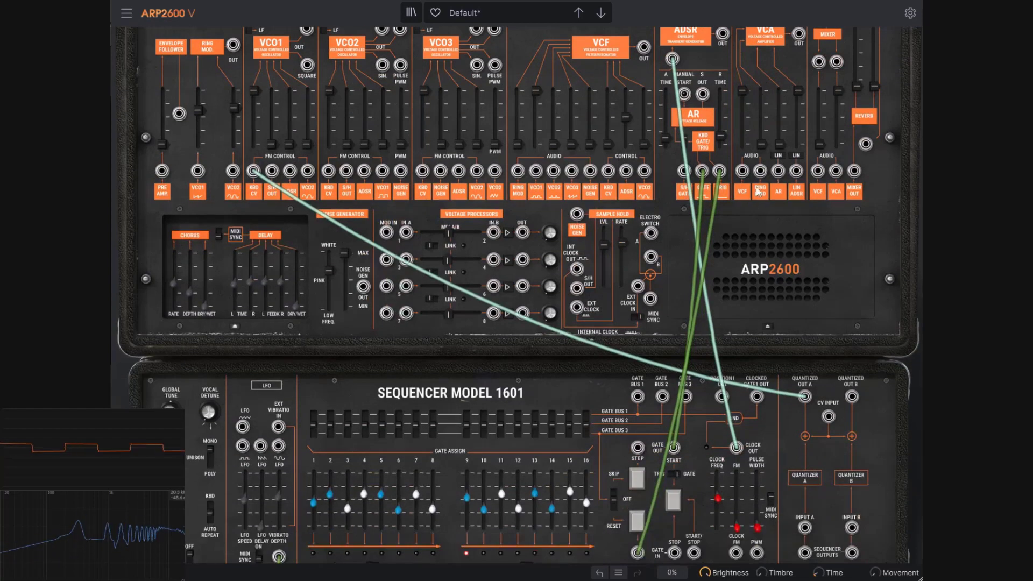
Raise the sequencer clock's pulse width to 99 %
scroll(772, 192, "down", 1)
scroll(775, 185, "down", 1)
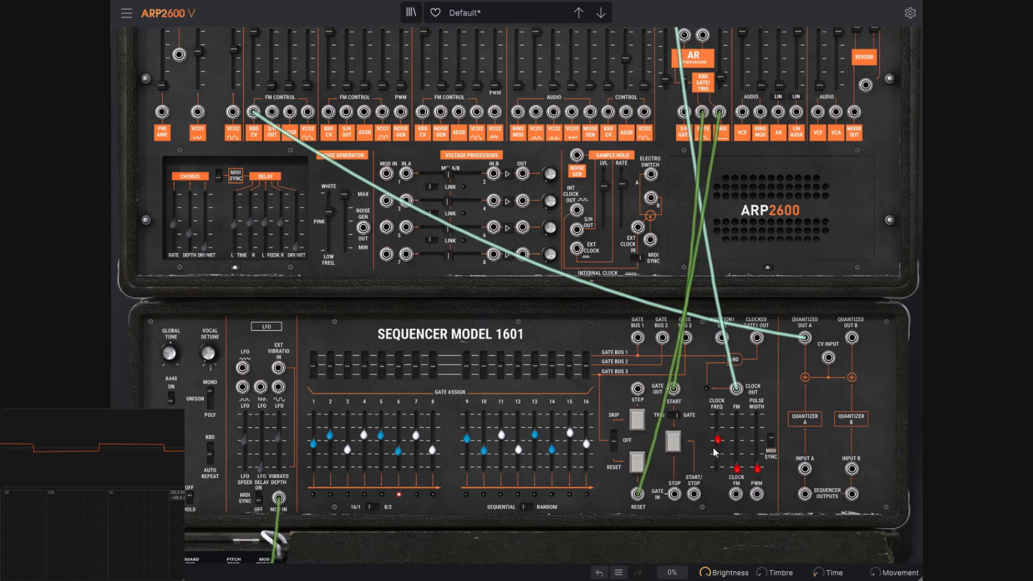
scroll(722, 425, "down", 1)
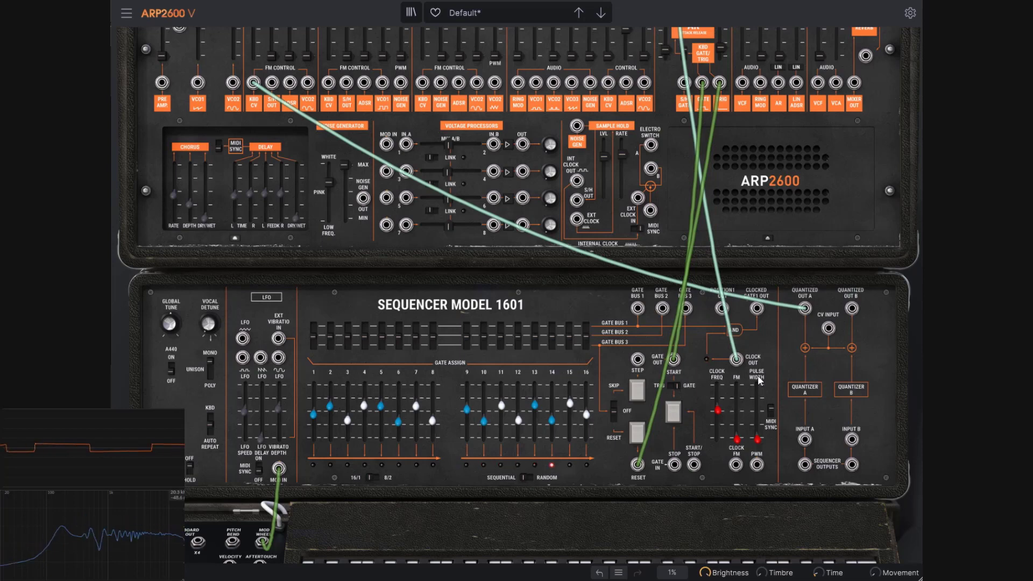
mouse_move(758, 438)
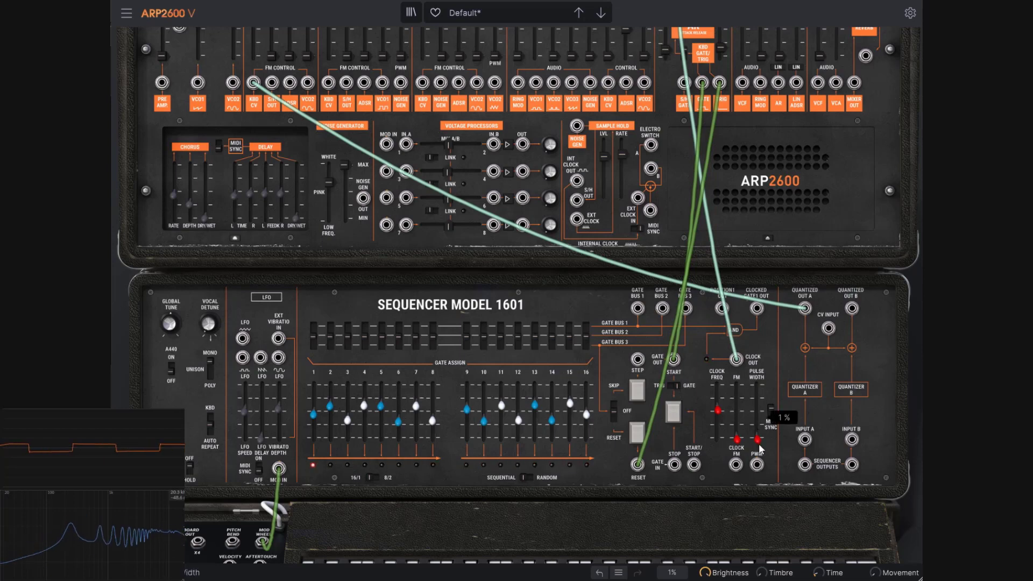
left_click_drag(760, 448, 758, 390)
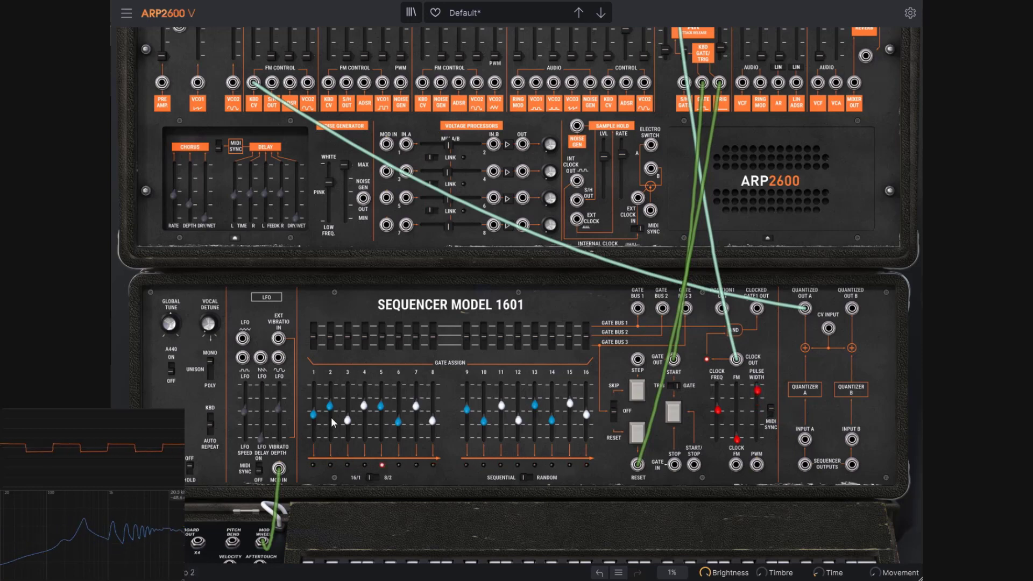
mouse_move(757, 390)
left_mouse_down()
mouse_move(758, 434)
mouse_move(757, 388)
mouse_move(758, 400)
left_mouse_up()
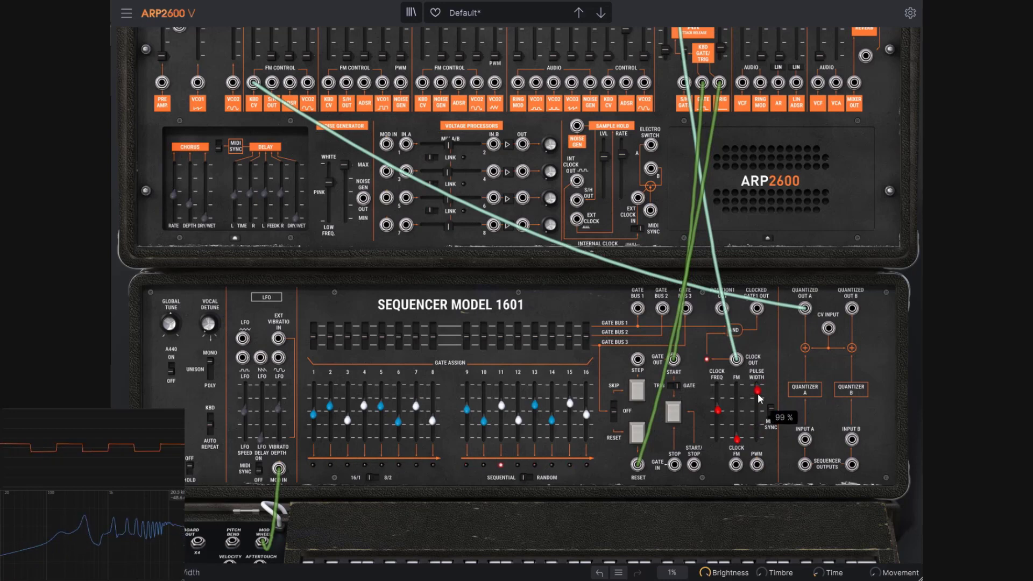
Raise the ADSR envelope's sustain to 0.76 to hear the longer gates, and bring it back down to a low level
scroll(770, 373, "up", 5)
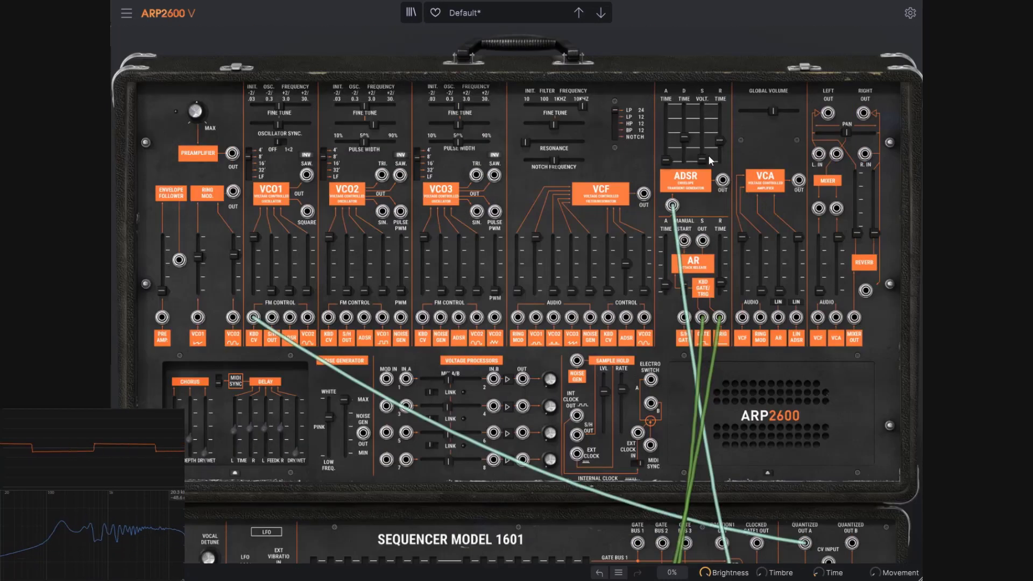
left_click_drag(706, 160, 705, 120)
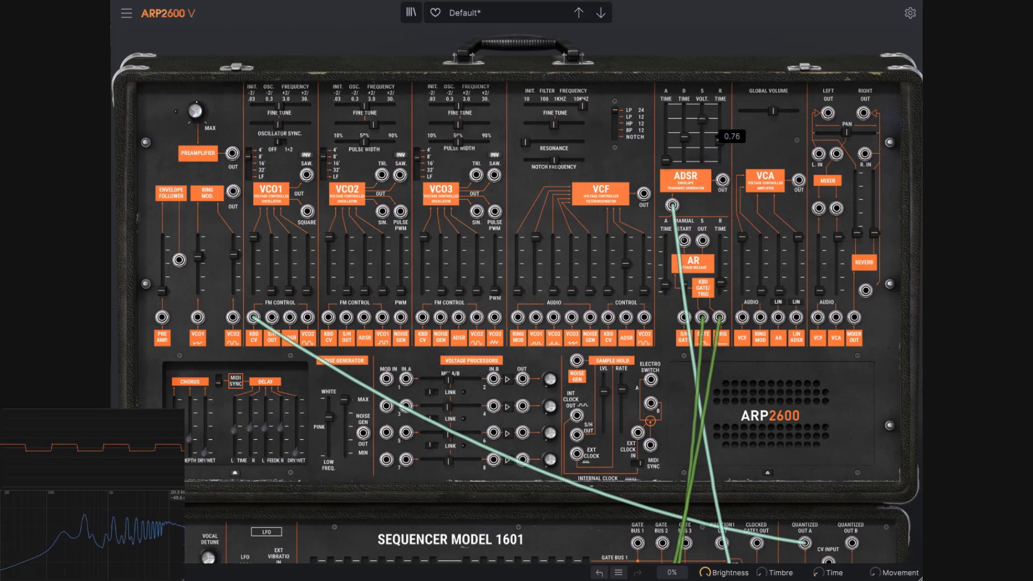
left_click_drag(702, 121, 702, 149)
Lower the sequencer clock's pulse width to about the middle of its range
scroll(704, 156, "down", 6)
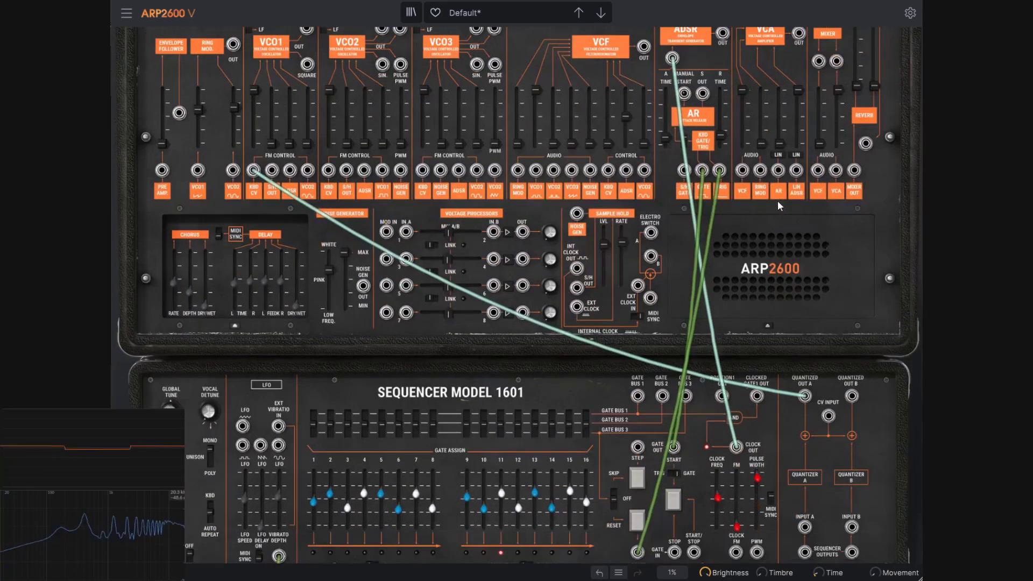
left_click_drag(757, 301, 757, 327)
scroll(776, 288, "down", 1)
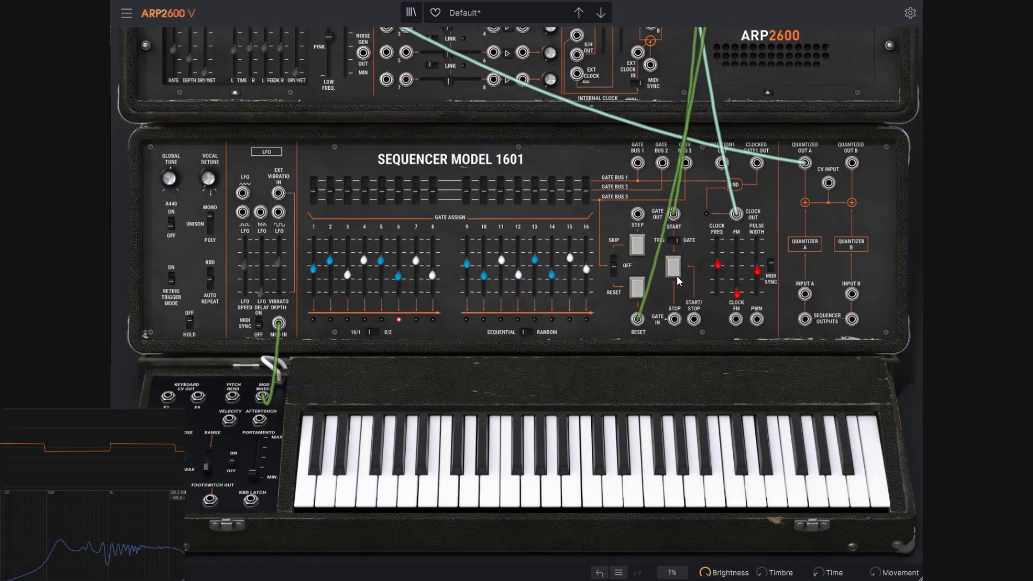
scroll(796, 332, "up", 1)
mouse_move(757, 310)
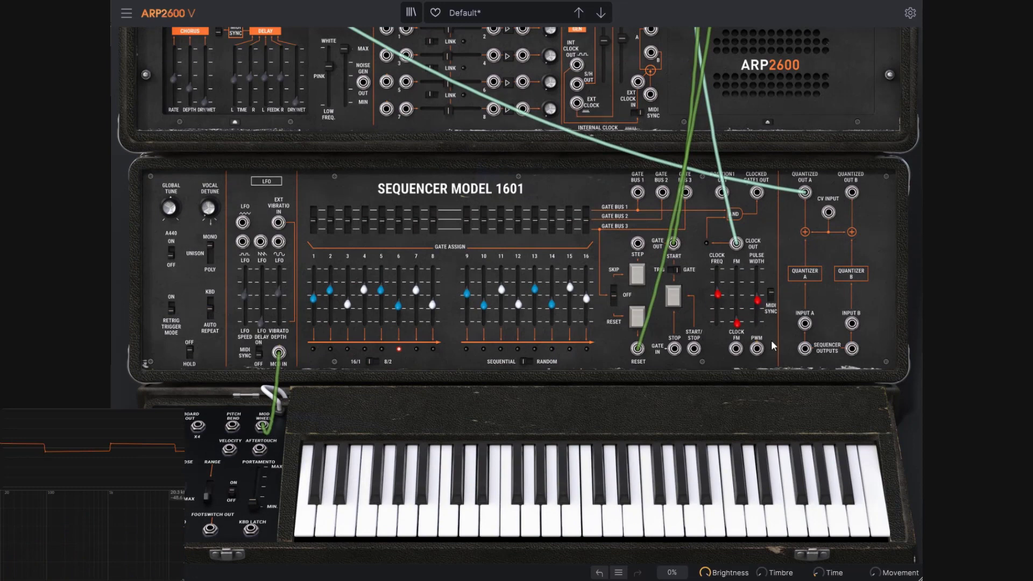
mouse_move(756, 305)
left_mouse_down()
mouse_move(757, 281)
mouse_move(757, 312)
left_mouse_up()
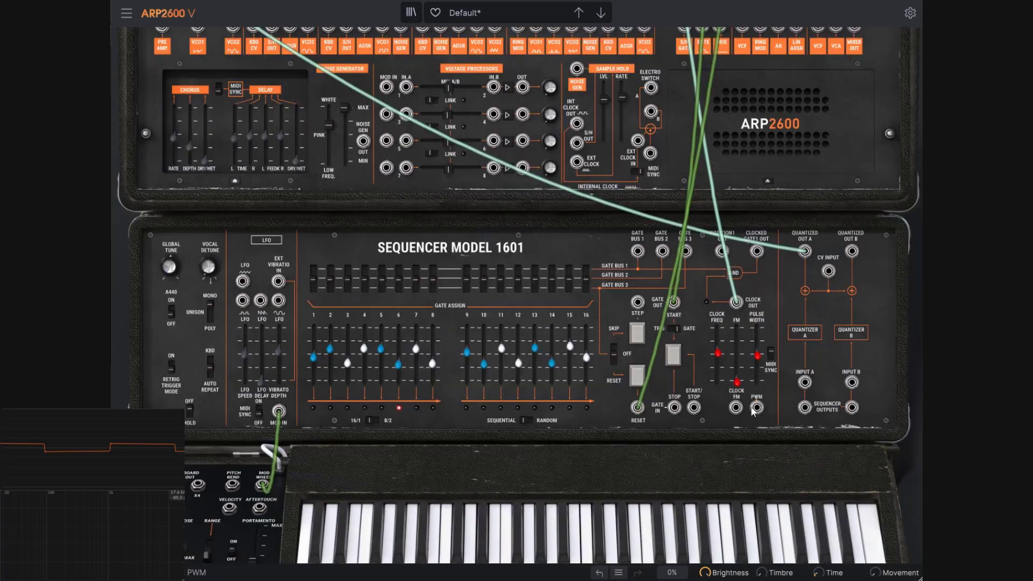
Patch the LFO output below Ext Vibrato In to the clock's PWM input, and remove the vibrato depth with its mod wheel cable
left_click_drag(756, 408, 278, 299)
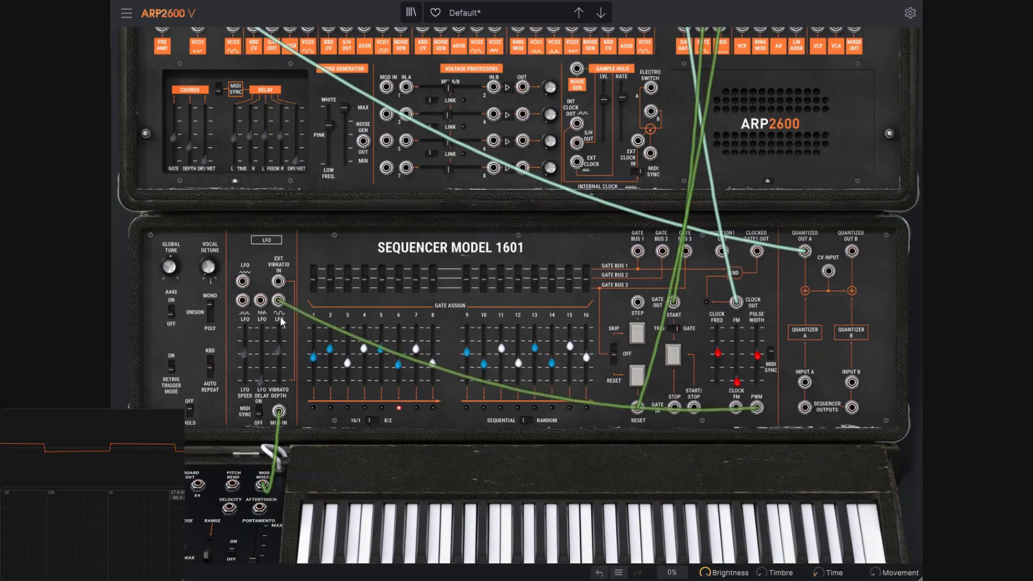
left_click_drag(279, 412, 308, 459)
left_click_drag(278, 350, 277, 380)
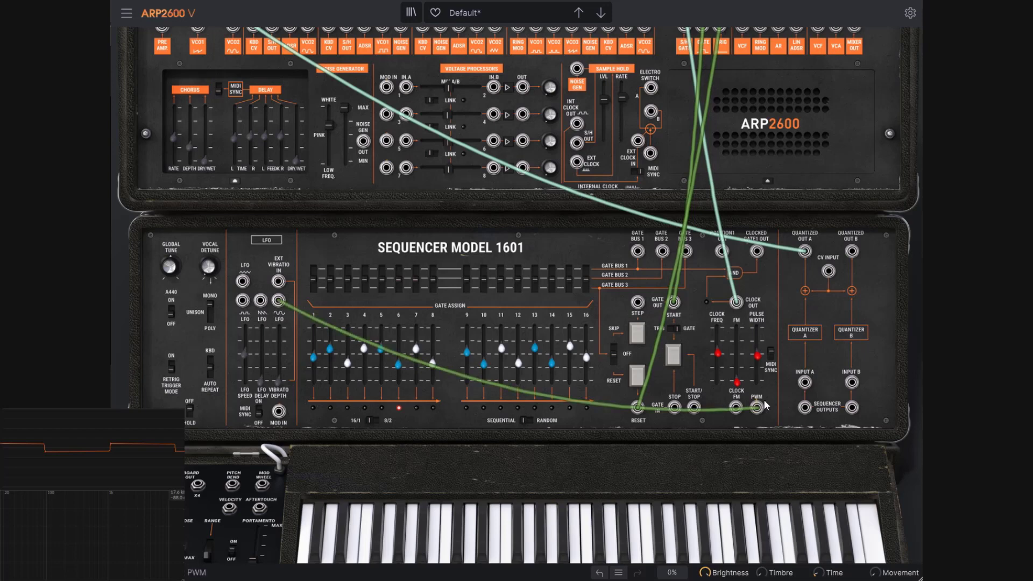
Adjust the clock's PWM modulation amount, repatch PWM from the lower LFO output above LFO Speed, and slow the LFO
left_click_drag(758, 356, 757, 358)
left_click_drag(757, 407, 757, 403)
left_click_drag(763, 372, 763, 376)
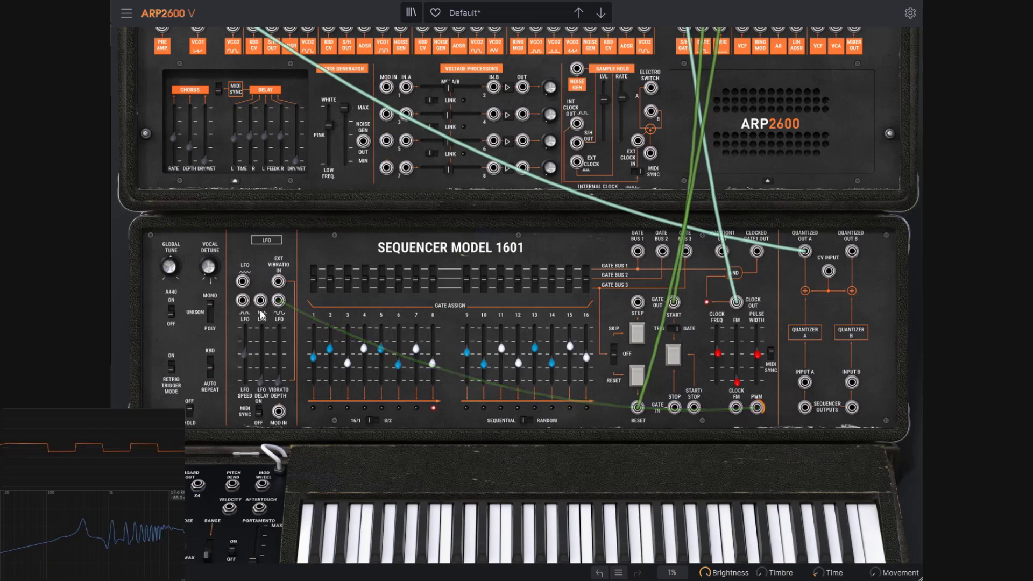
left_click_drag(243, 300, 758, 408)
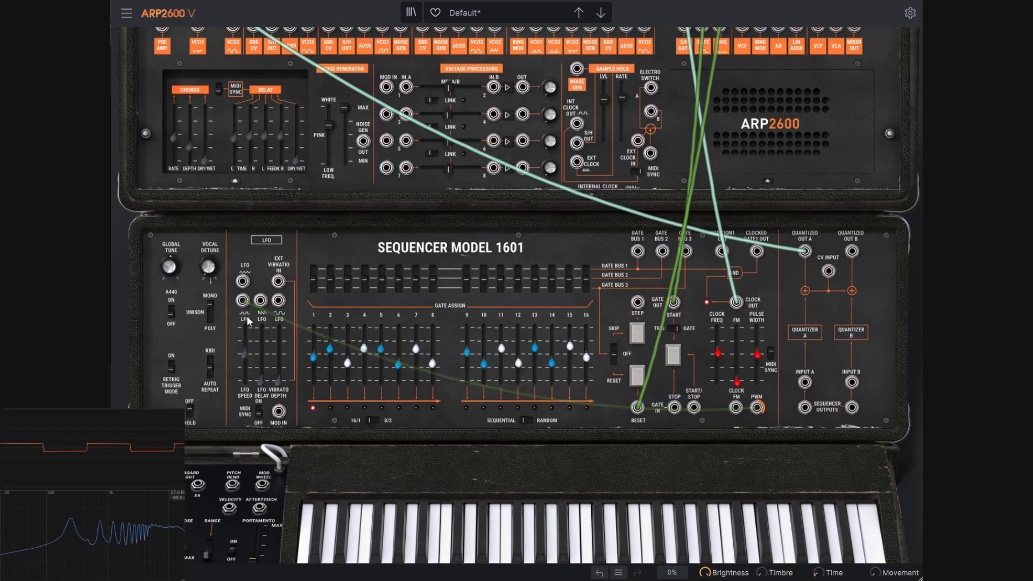
left_click_drag(243, 353, 243, 370)
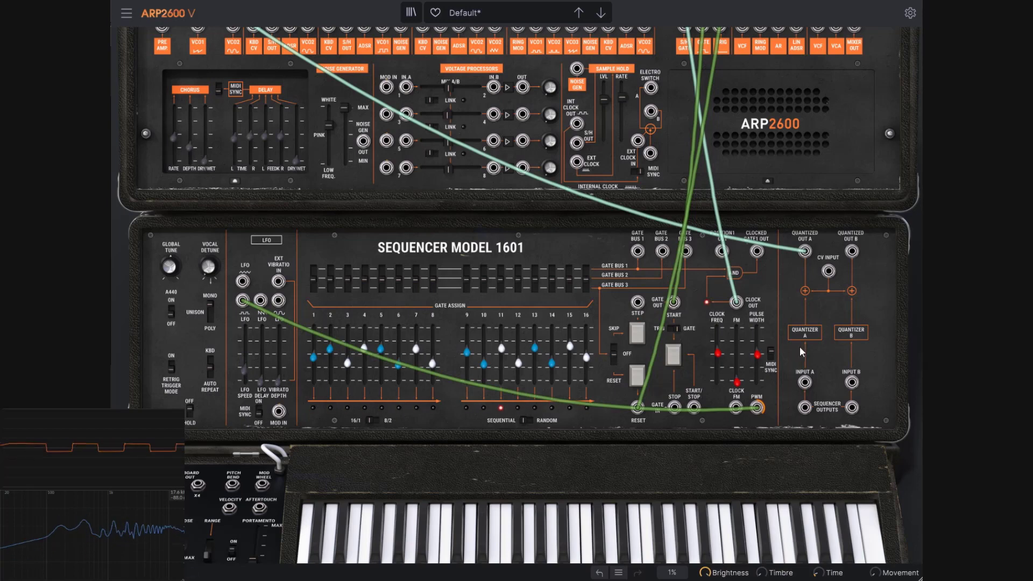
Set the sequencer clock to 6.40 Hz with a wider pulse, and raise the ADSR envelope's sustain
left_click_drag(758, 355, 718, 356)
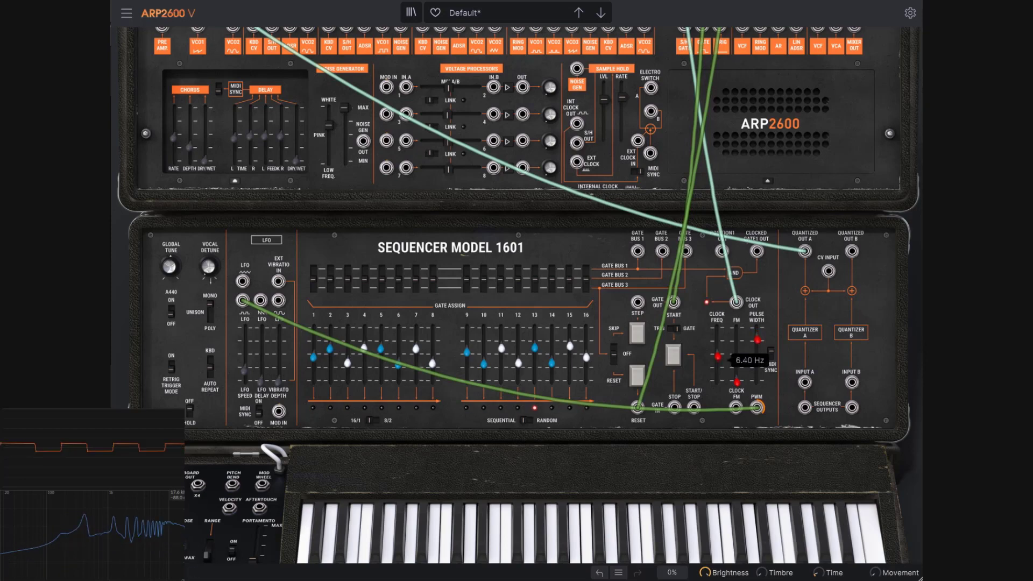
scroll(750, 279, "up", 5)
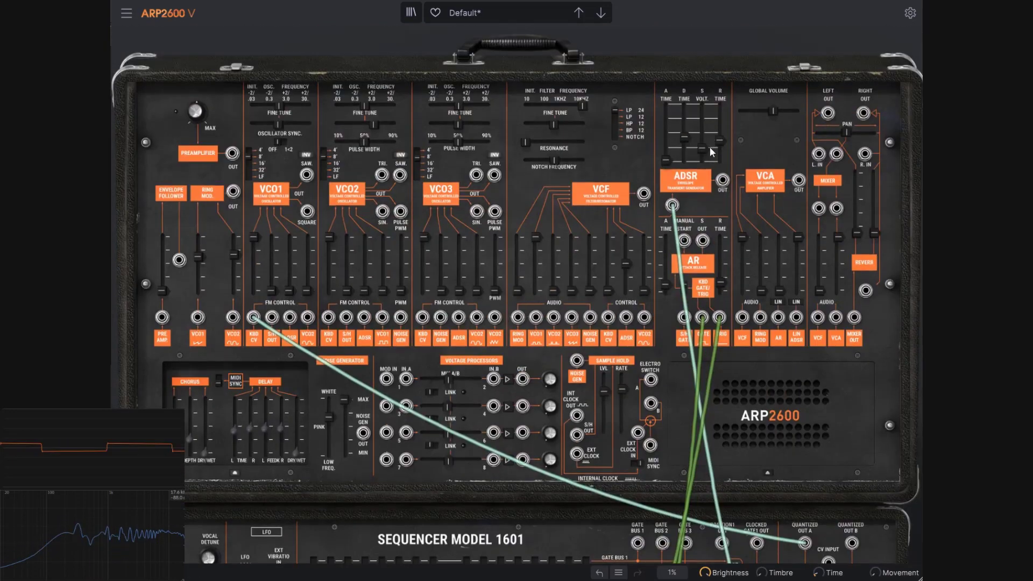
scroll(783, 295, "down", 6)
scroll(774, 257, "up", 2)
scroll(775, 263, "up", 4)
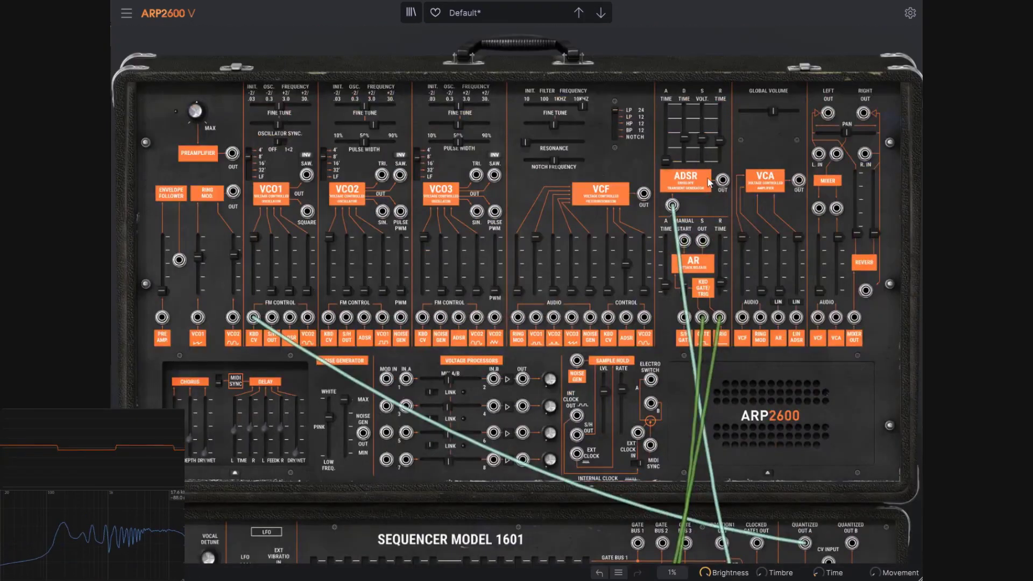
scroll(792, 256, "down", 5)
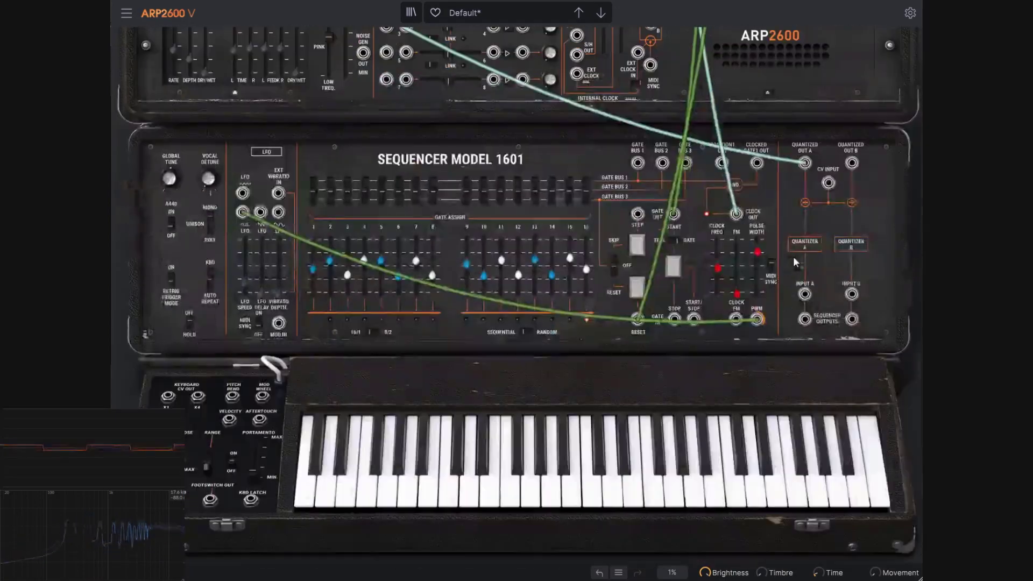
Lower the sequencer clock's pulse width to 24 %
left_click_drag(755, 253, 757, 267)
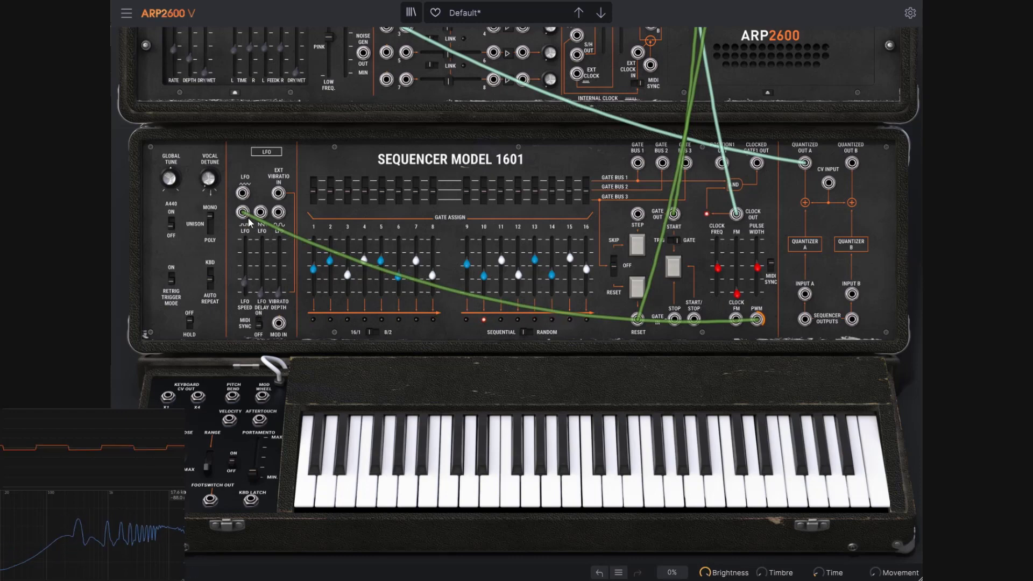
mouse_move(760, 268)
left_mouse_down()
mouse_move(760, 255)
mouse_move(760, 285)
left_mouse_up()
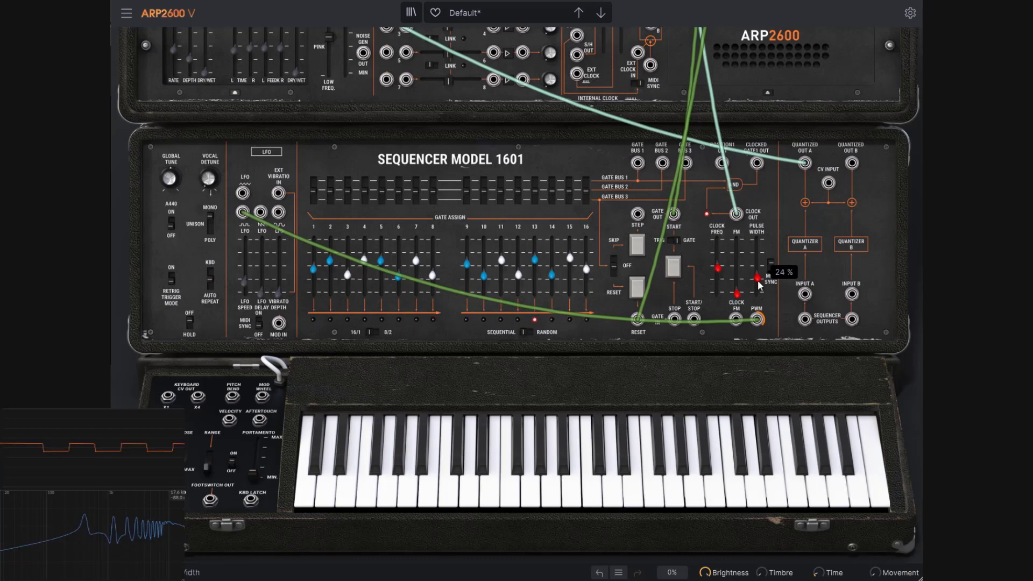
Set the LFO speed to about the middle of its range and increase the sequencer clock frequency slightly
mouse_move(247, 279)
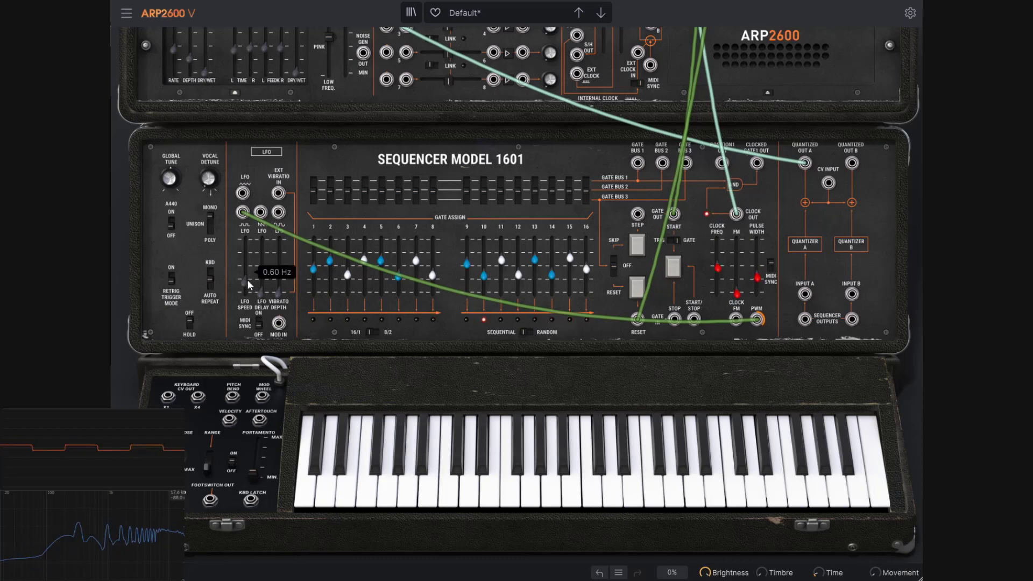
left_click_drag(247, 279, 247, 255)
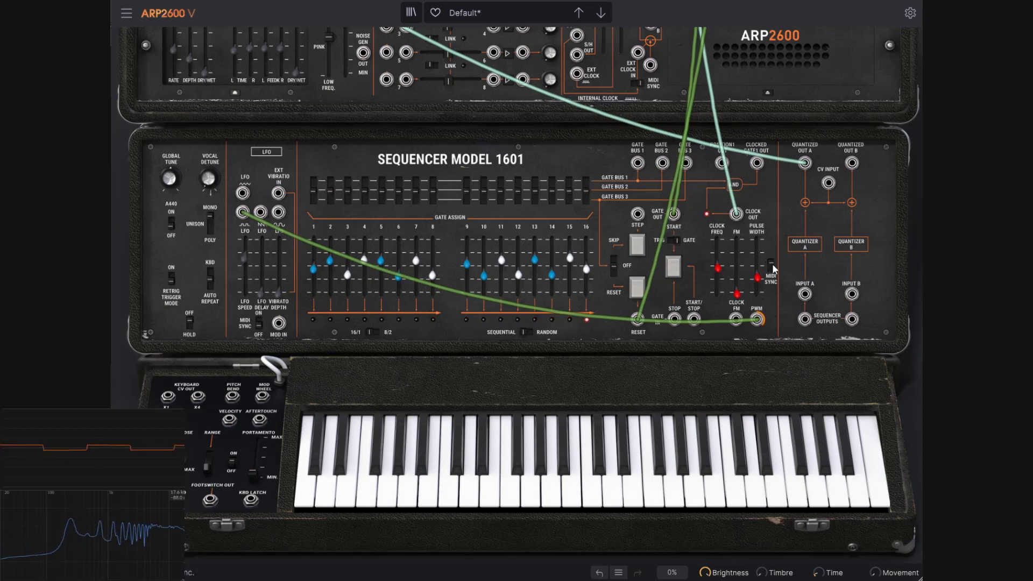
left_click_drag(717, 267, 717, 260)
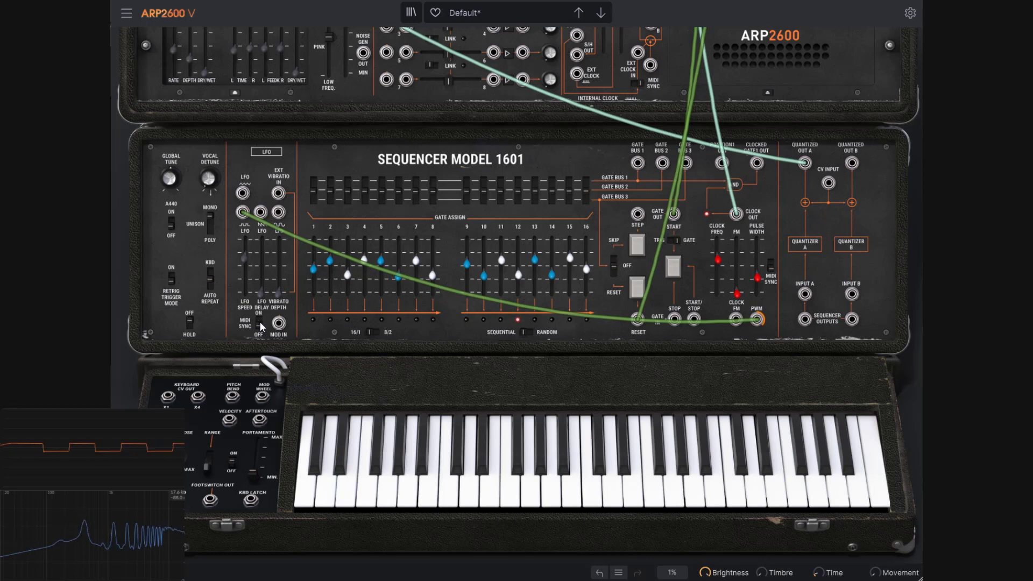
left_click_drag(240, 255, 240, 267)
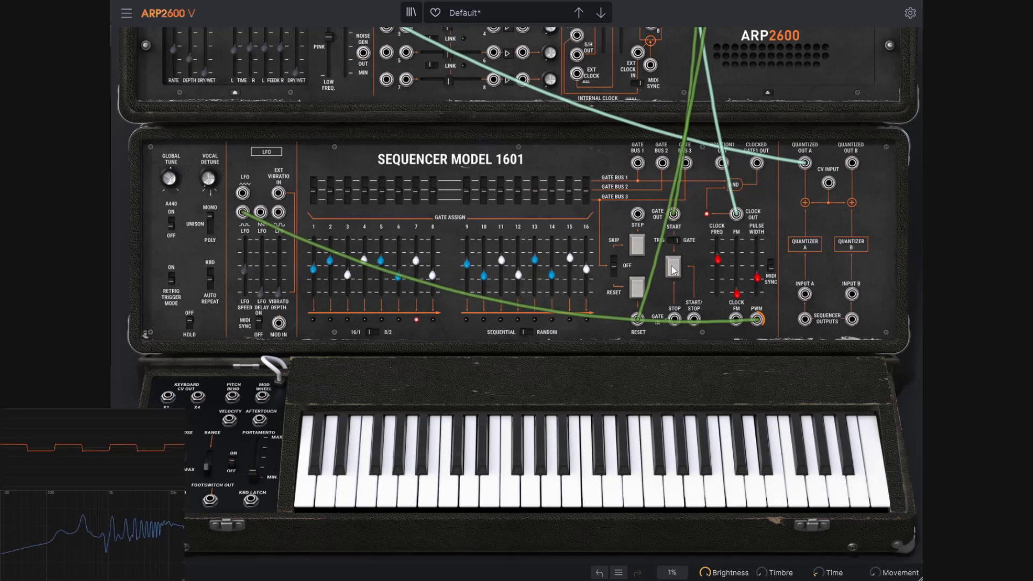
Remove the keyboard gate and trigger cables from the sequencer's Start and Reset inputs
scroll(766, 336, "up", 2)
left_click_drag(638, 411, 730, 189)
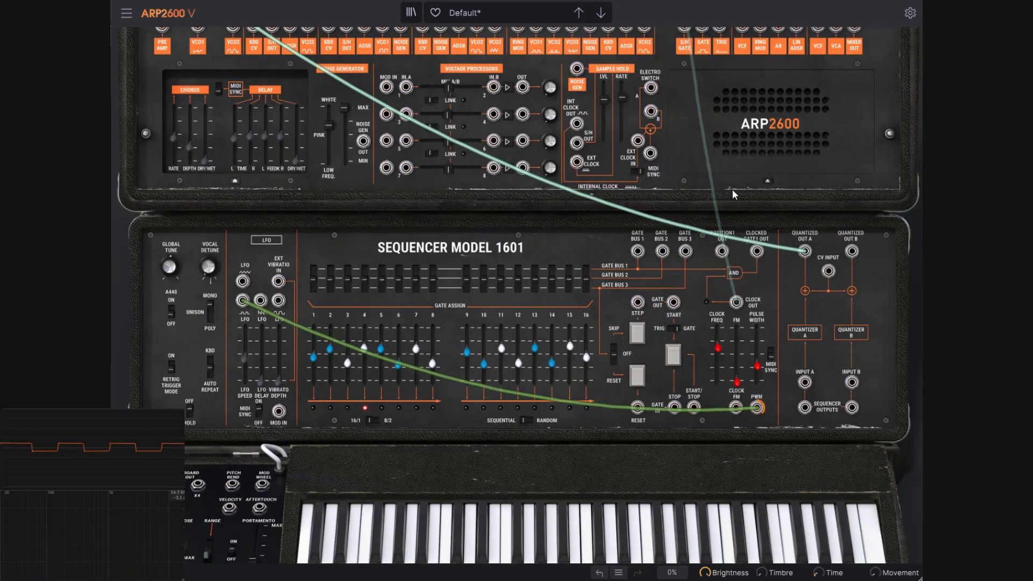
scroll(731, 189, "down", 1)
scroll(677, 228, "up", 5)
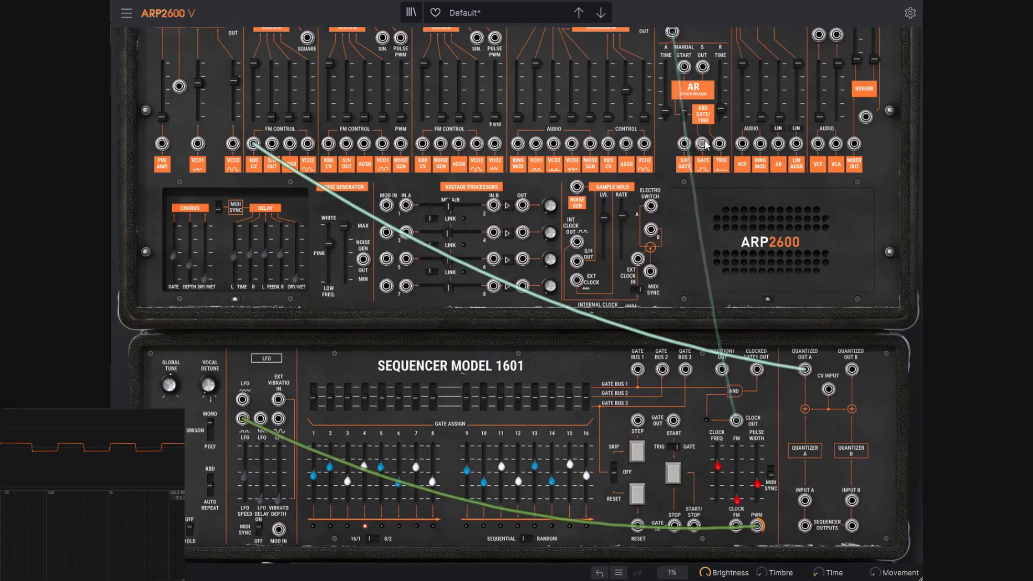
scroll(714, 295, "down", 4)
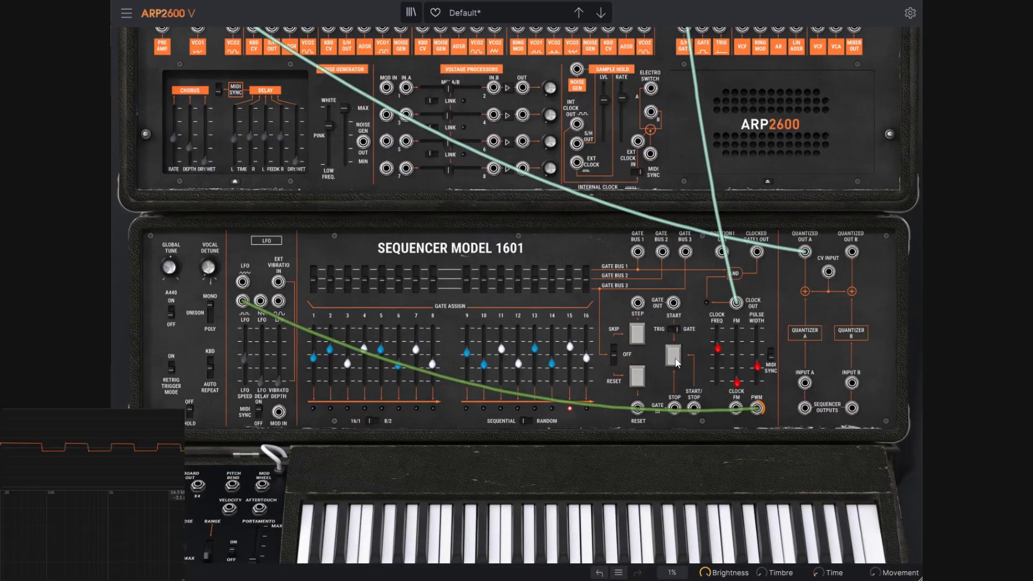
Remove the LFO cable from the PWM input and patch the LFO output below Ext Vibrato In to Clock FM
scroll(857, 280, "down", 2)
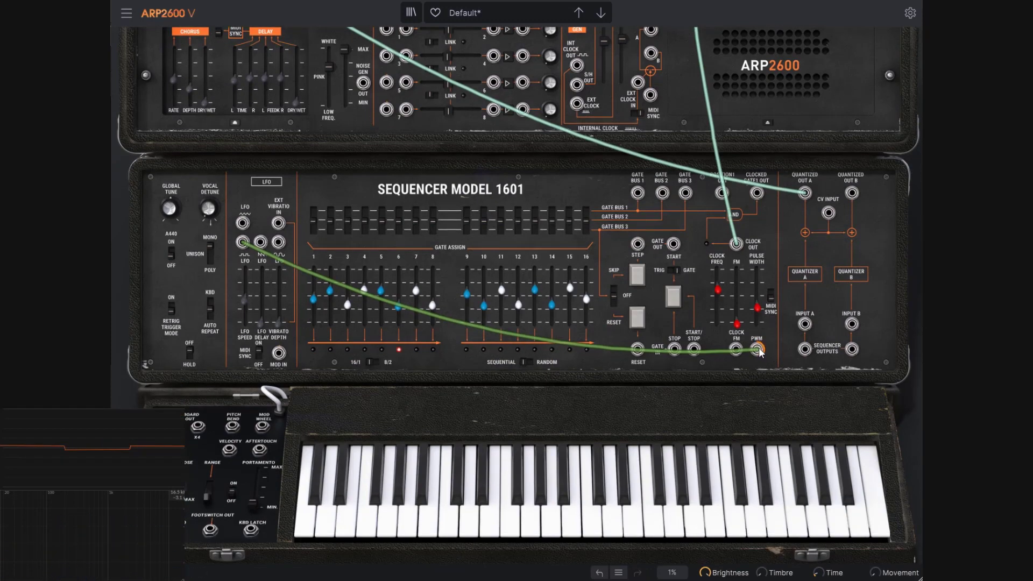
left_click_drag(758, 350, 672, 376)
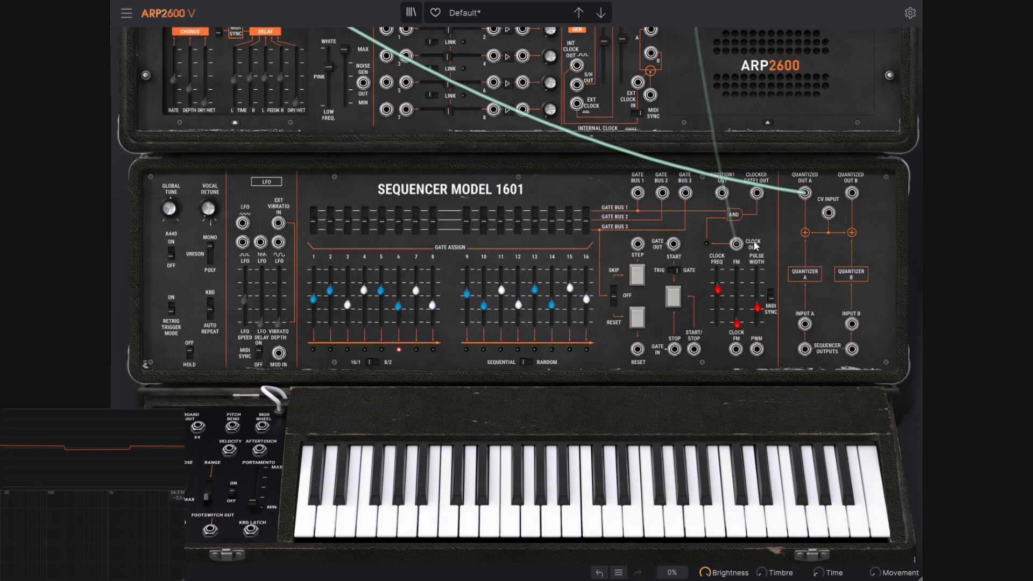
left_click_drag(717, 291, 717, 289)
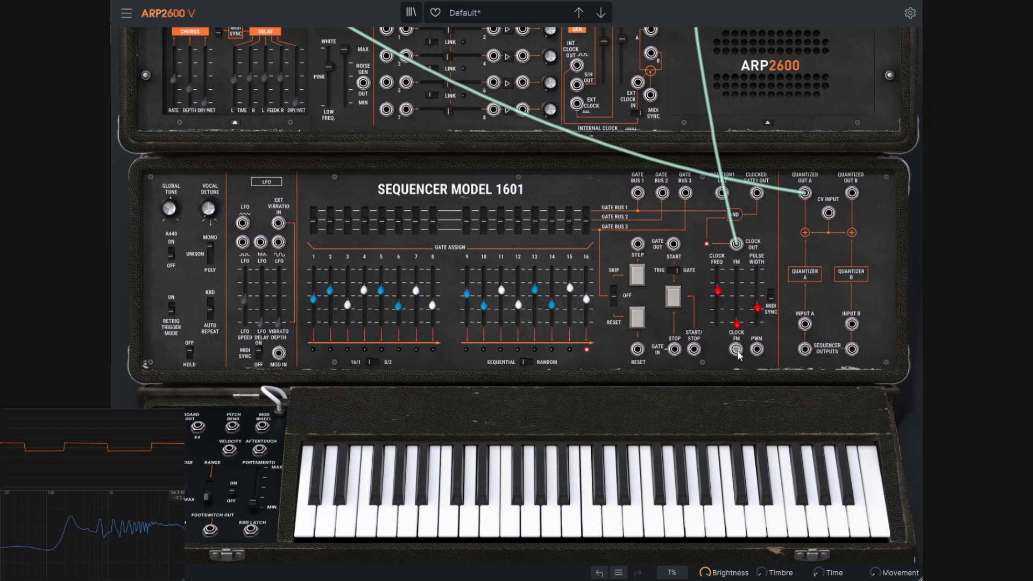
left_click_drag(738, 345, 278, 245)
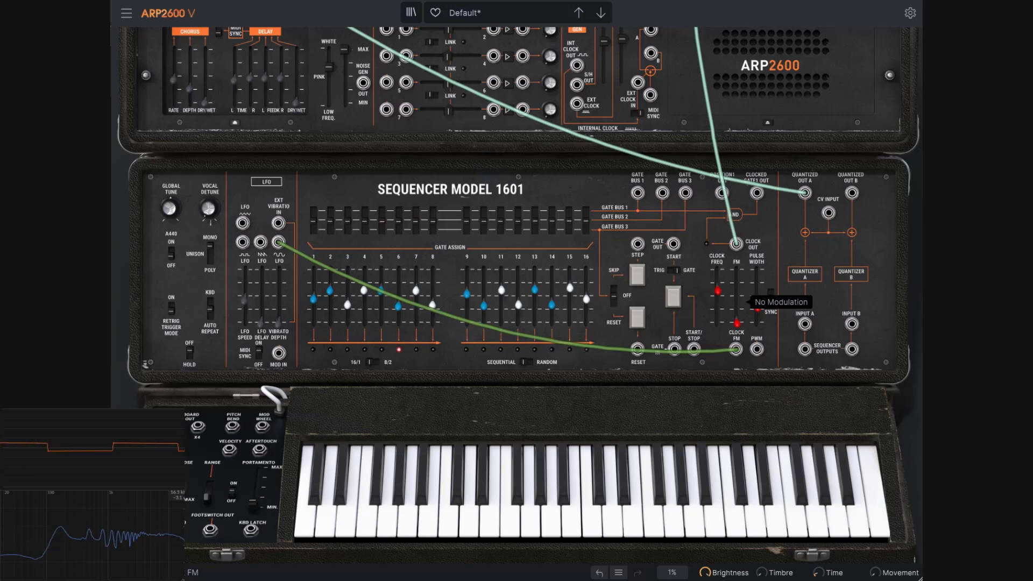
Raise the clock's FM amount through Frequency * 2 to Frequency * 4, and nudge the clock frequency up
left_click_drag(736, 323, 736, 305)
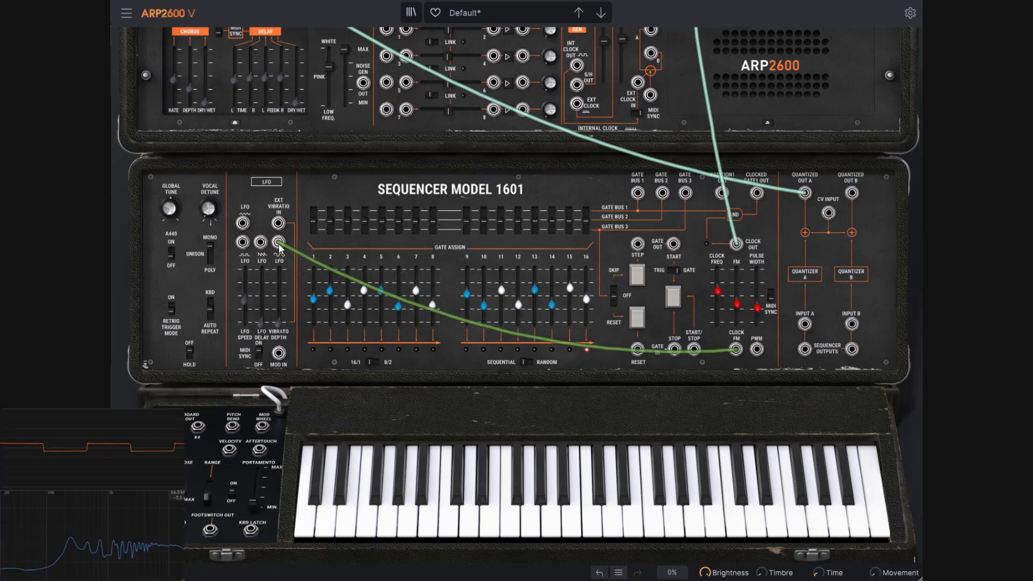
mouse_move(737, 305)
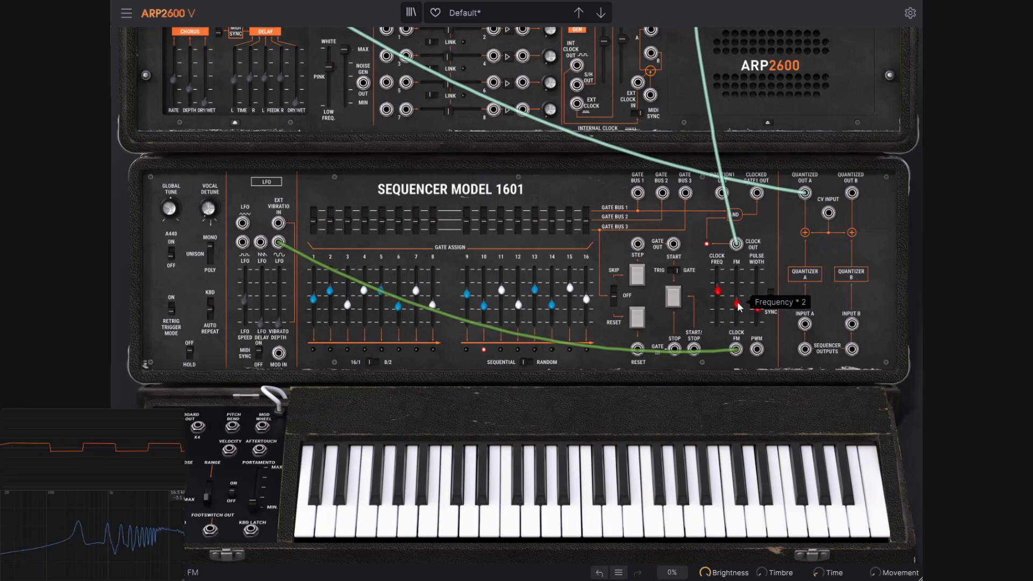
left_click_drag(737, 303, 737, 297)
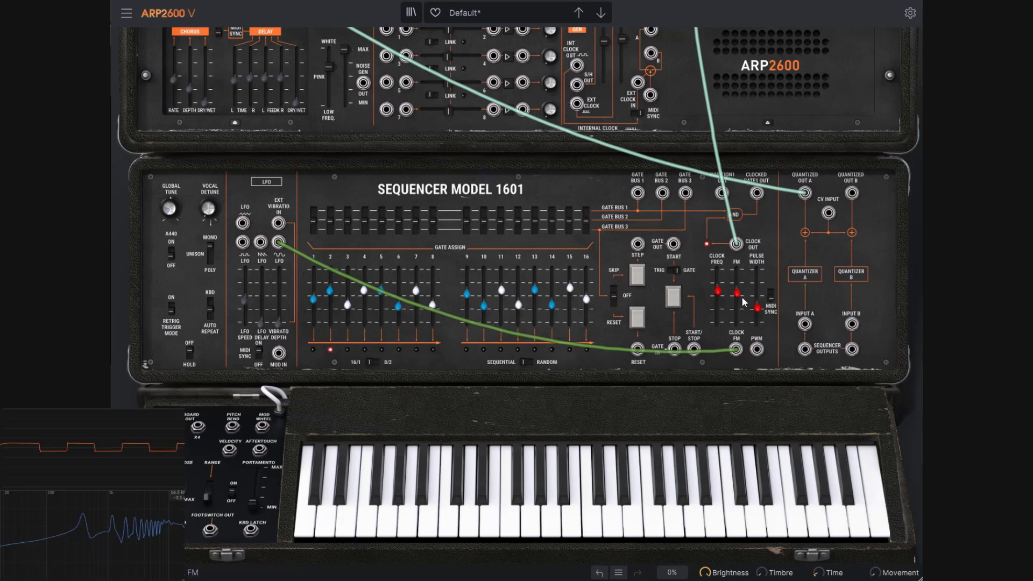
left_click_drag(738, 295, 738, 295)
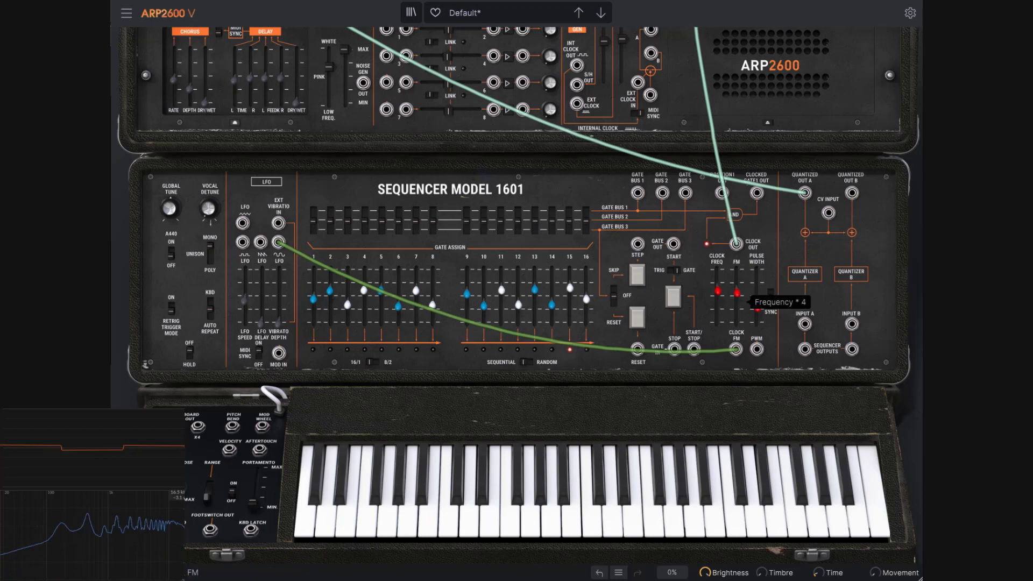
mouse_move(719, 292)
left_mouse_down()
mouse_move(719, 304)
mouse_move(719, 289)
left_mouse_up()
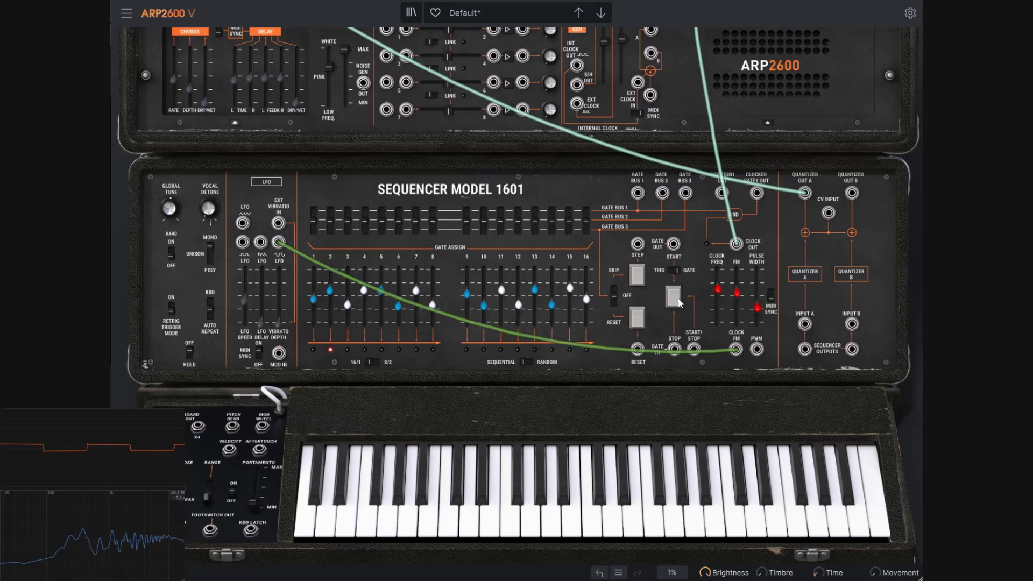
Repatch Clock FM from the lower LFO output above LFO Speed, and reduce the clock's FM amount
mouse_move(735, 349)
left_mouse_down()
mouse_move(551, 334)
mouse_move(244, 257)
mouse_move(678, 348)
mouse_move(738, 344)
left_mouse_up()
left_click_drag(736, 294, 736, 301)
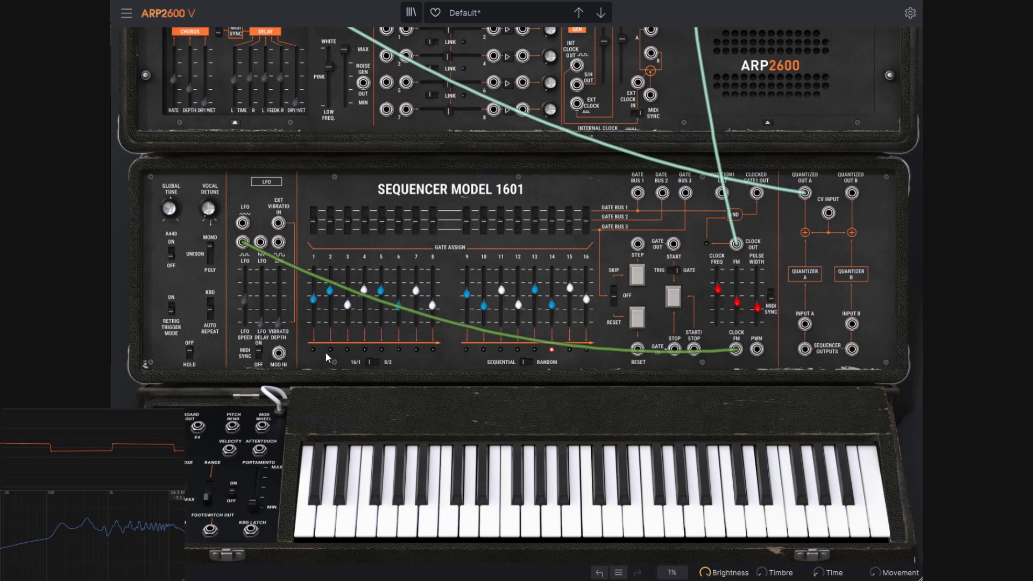
left_click_drag(249, 295, 249, 298)
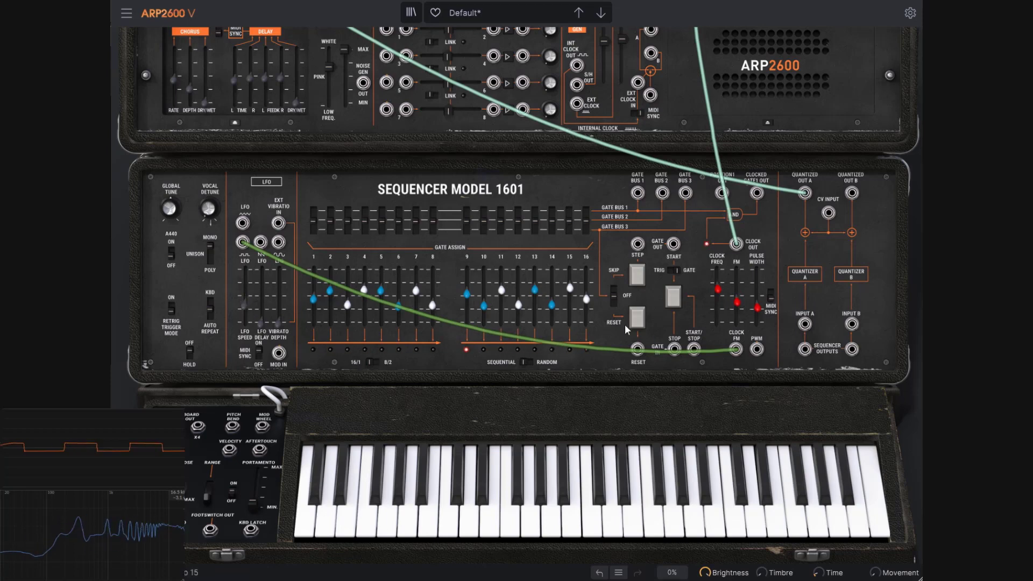
left_click_drag(737, 302, 717, 293)
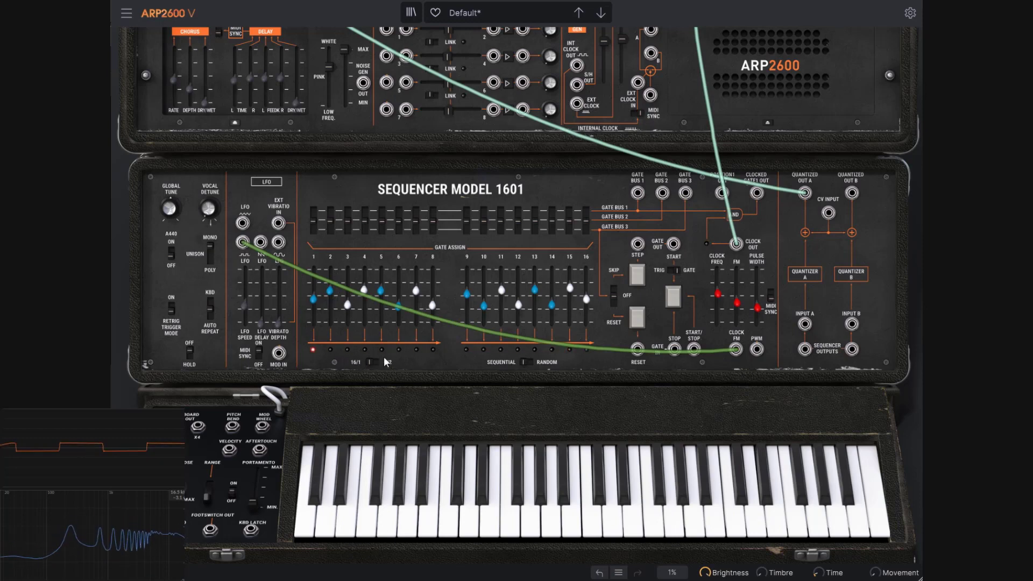
Set the LFO speed to Tempo*2.0, toggle the LFO's MIDI Sync switch, and lower the speed slightly
mouse_move(738, 304)
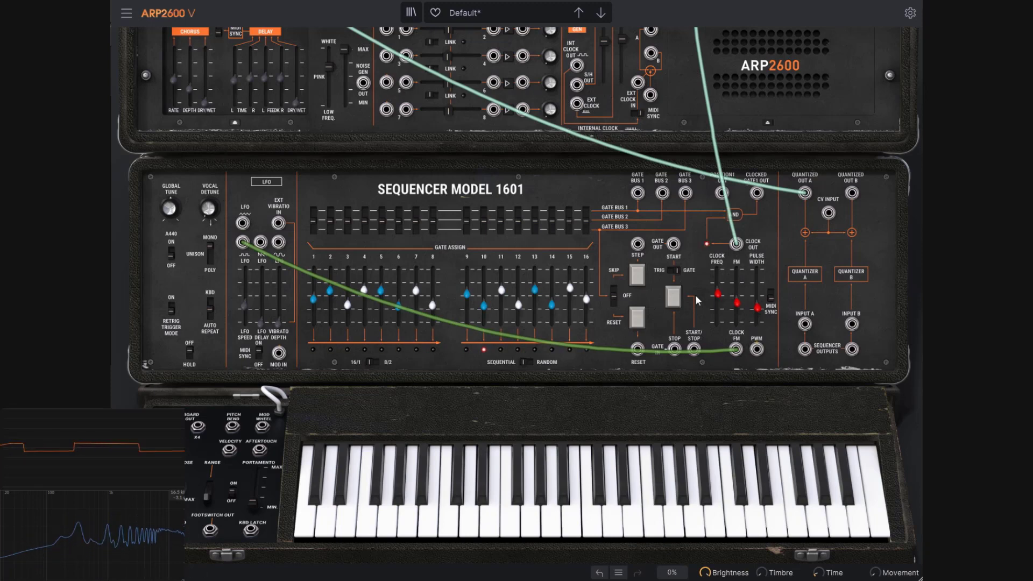
left_click_drag(244, 305, 244, 296)
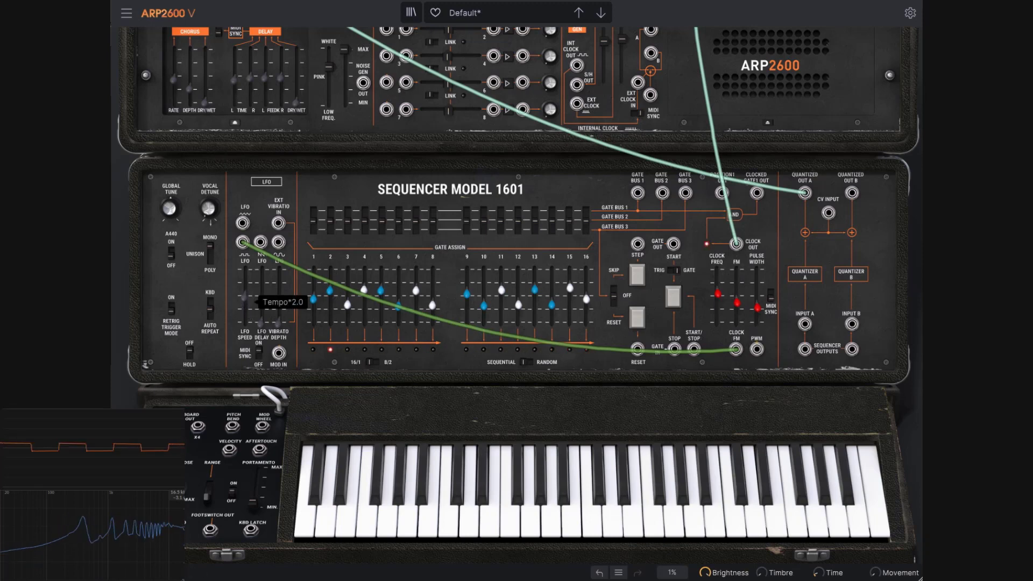
left_click(259, 353)
mouse_move(245, 301)
left_mouse_down()
mouse_move(251, 293)
mouse_move(247, 307)
left_mouse_up()
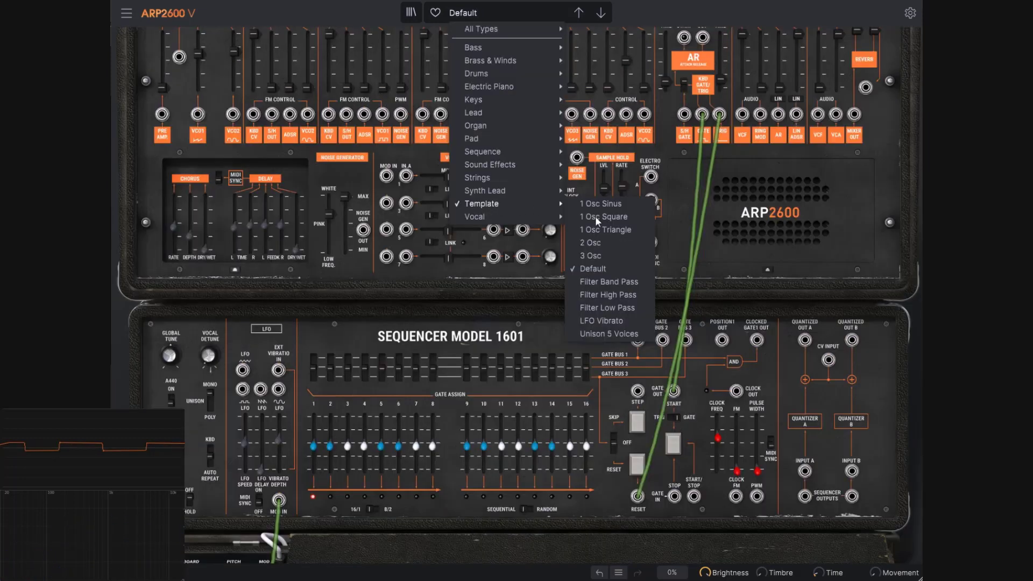
Load the Default template preset and remove the gate and trigger cables from the sequencer's Start and Reset inputs
left_click(604, 265)
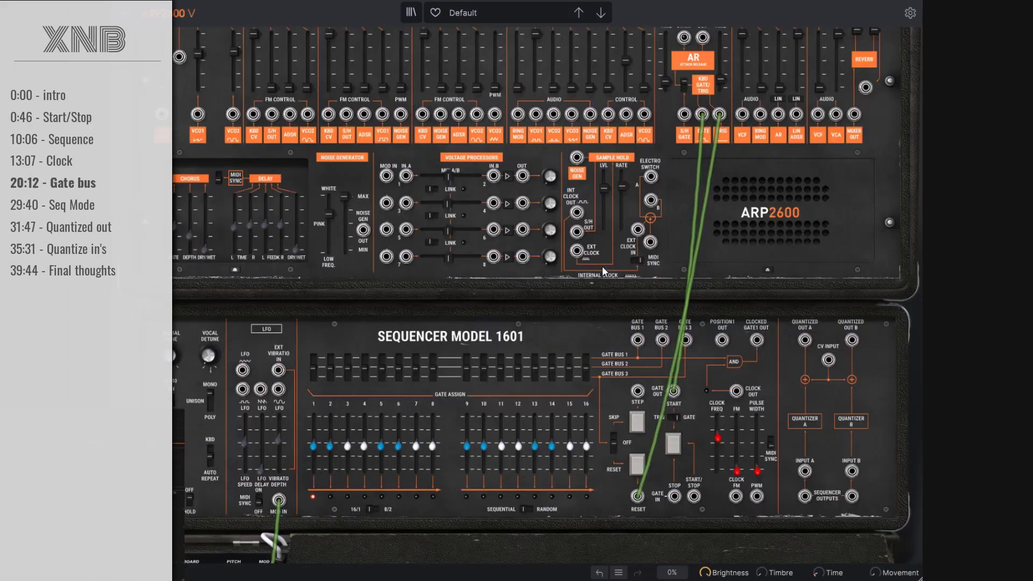
double_click(638, 498)
double_click(673, 392)
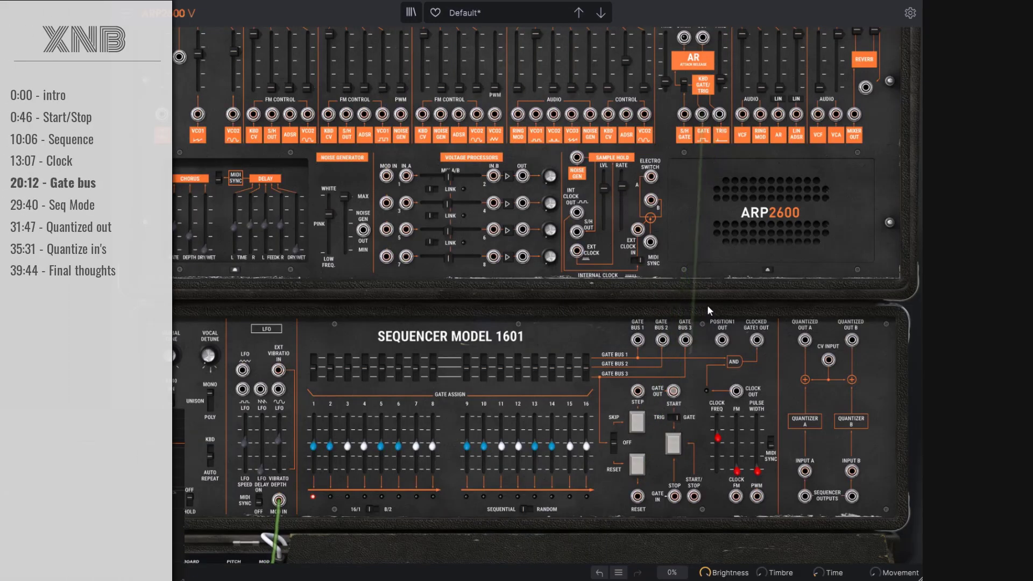
scroll(709, 242, "down", 2)
scroll(714, 243, "up", 1)
scroll(710, 239, "down", 1)
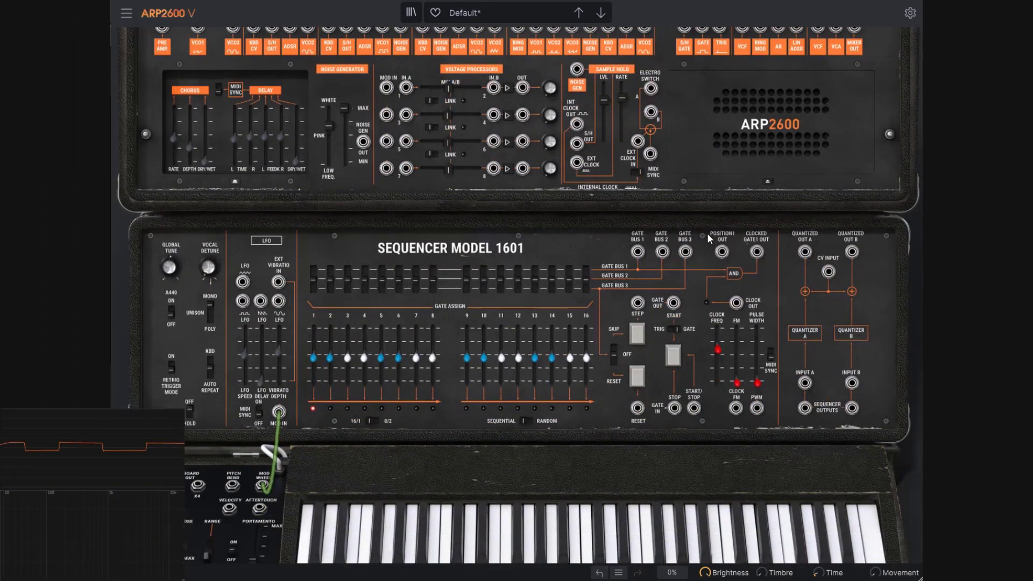
scroll(608, 366, "up", 2)
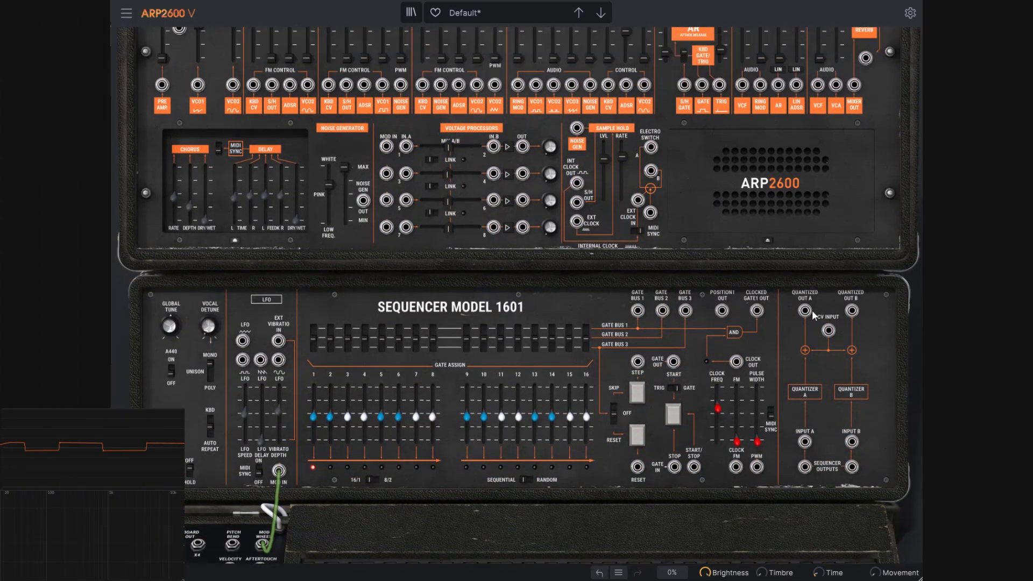
Patch the sequencer's Quantized Out A into VCO1's KBD CV input and its Clock Out into the ADSR's gate input
left_click_drag(805, 310, 254, 86)
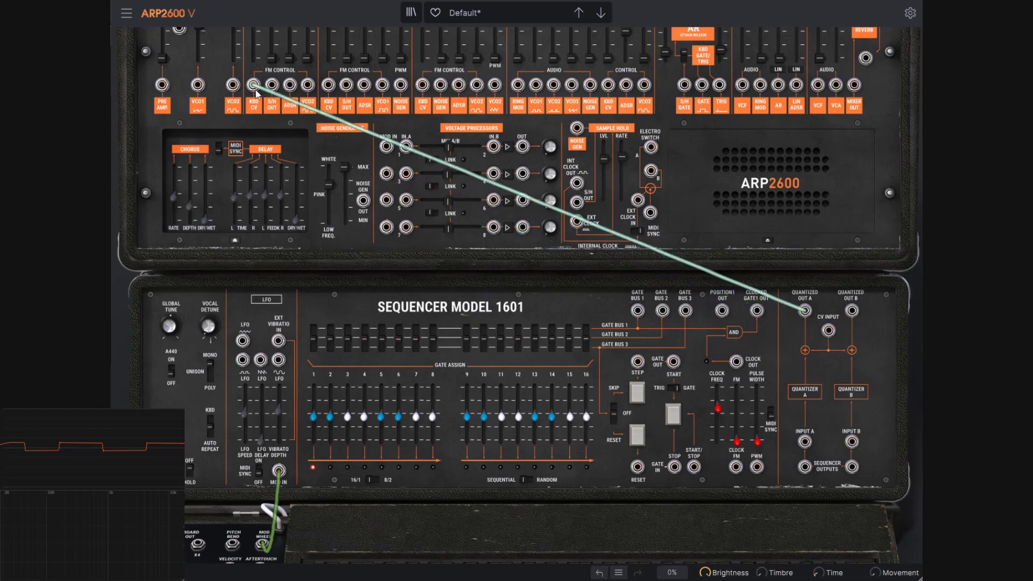
scroll(269, 130, "up", 4)
scroll(664, 188, "down", 8)
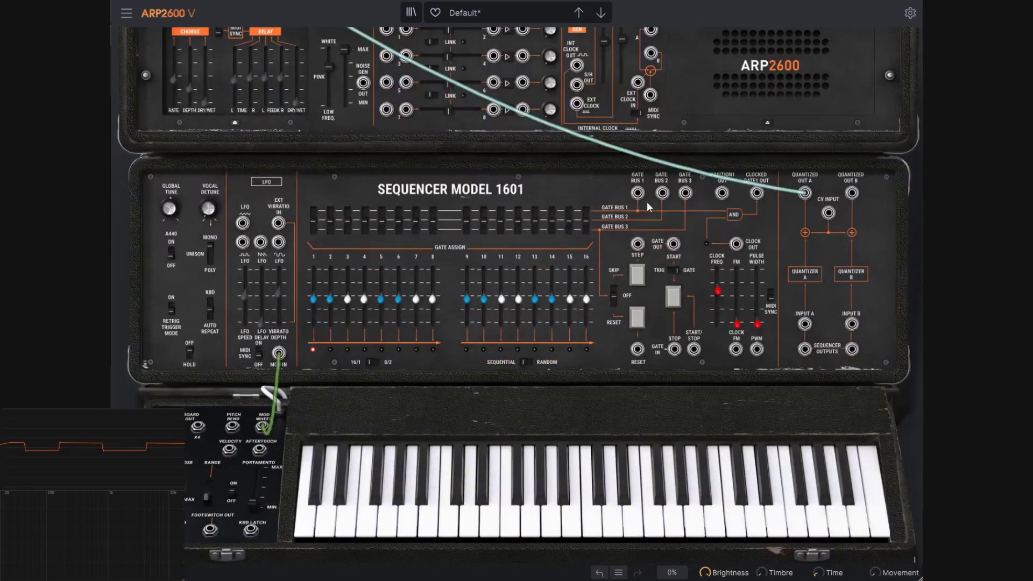
scroll(630, 197, "up", 3)
scroll(761, 325, "up", 1)
left_click_drag(736, 362, 672, 90)
scroll(676, 80, "up", 4)
scroll(725, 287, "down", 7)
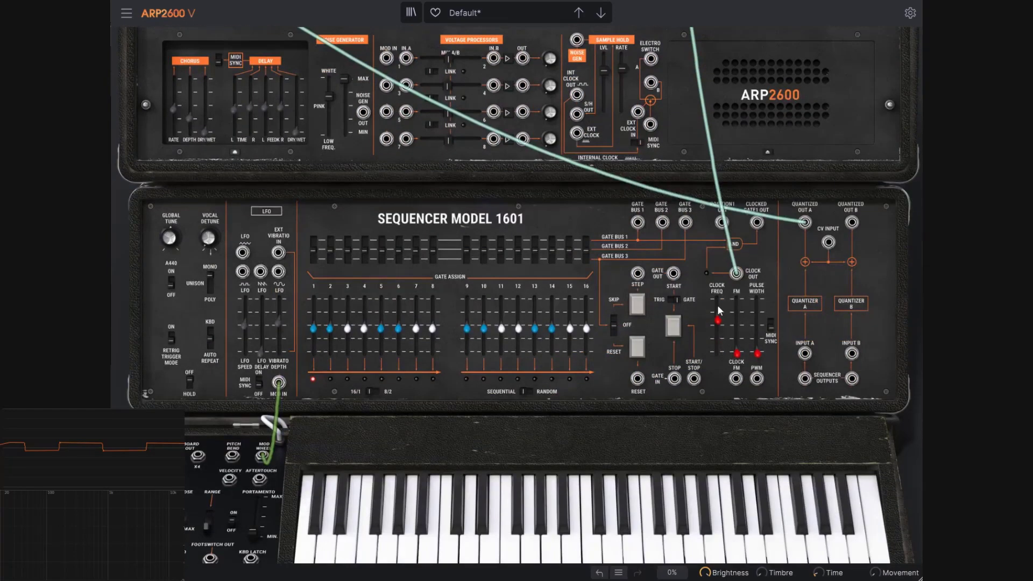
Start the sequencer with varied pitches on the sliders across steps 2 to 16, and raise the clock's pulse width
left_click(673, 327)
left_click_drag(329, 327, 431, 334)
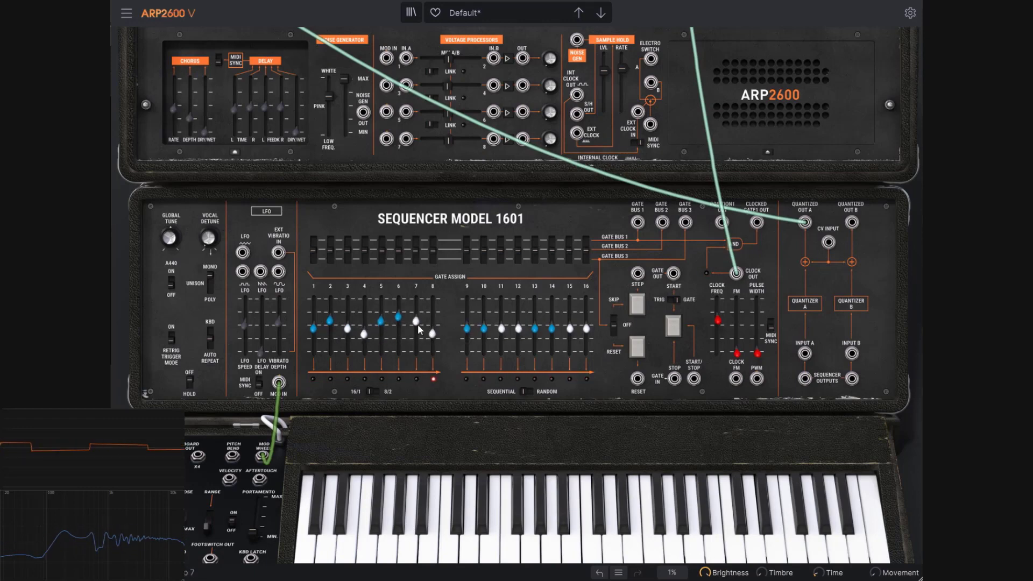
mouse_move(501, 328)
left_mouse_down()
mouse_move(484, 322)
mouse_move(518, 337)
mouse_move(552, 318)
mouse_move(484, 329)
left_mouse_up()
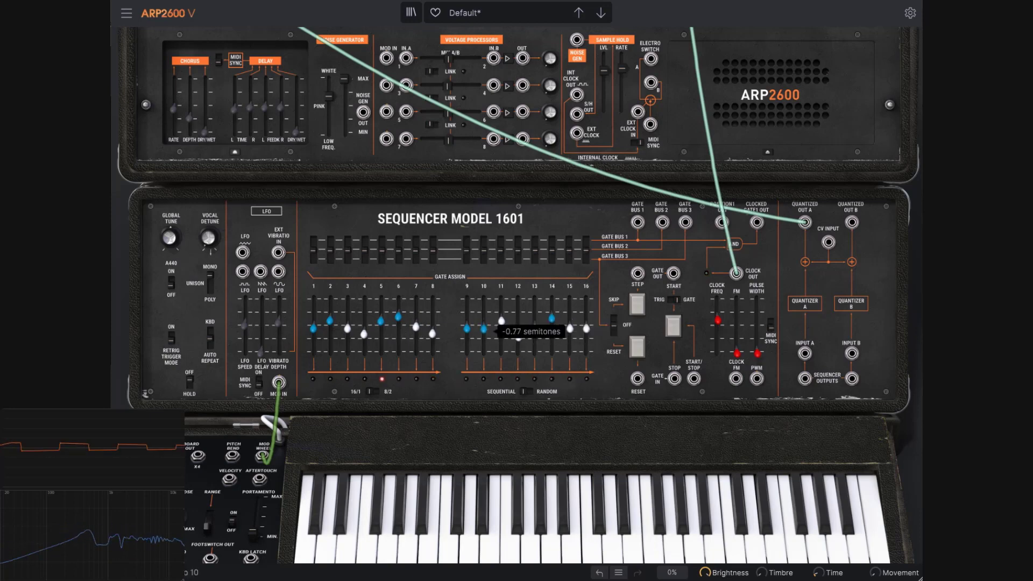
left_click_drag(570, 329, 586, 318)
left_click_drag(757, 353, 757, 329)
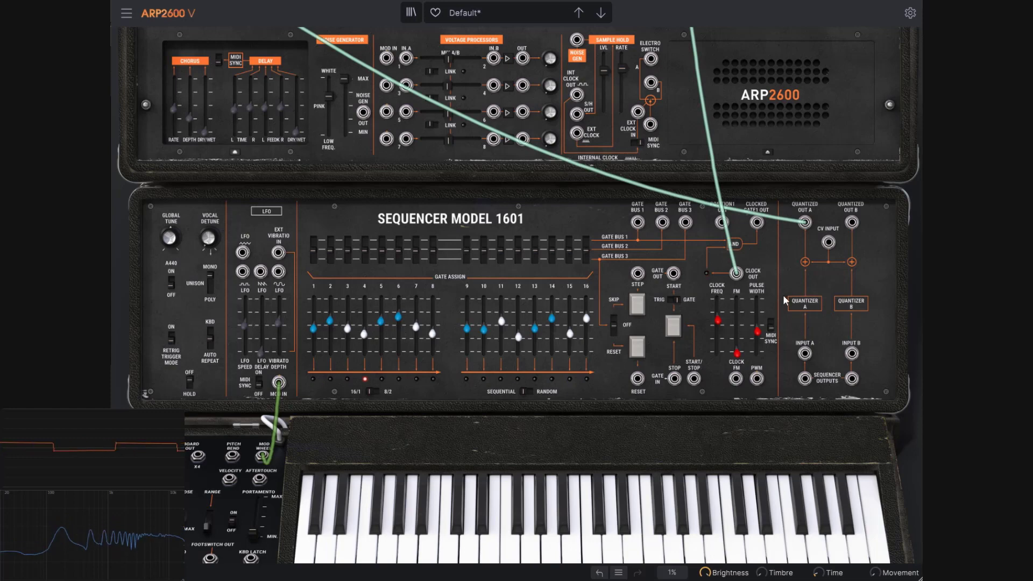
Patch the LFO output directly above LFO Speed into Clock FM and raise the clock's FM amount
left_click_drag(719, 323, 245, 276)
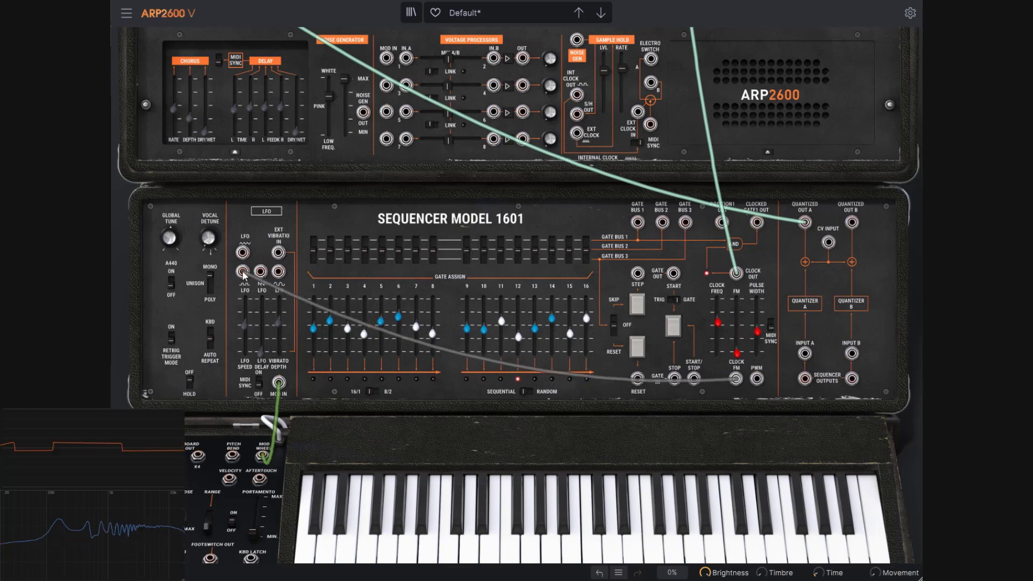
scroll(245, 275, "down", 2)
mouse_move(242, 214)
left_mouse_down()
mouse_move(702, 296)
mouse_move(742, 320)
mouse_move(243, 212)
left_mouse_up()
left_click_drag(737, 294, 736, 265)
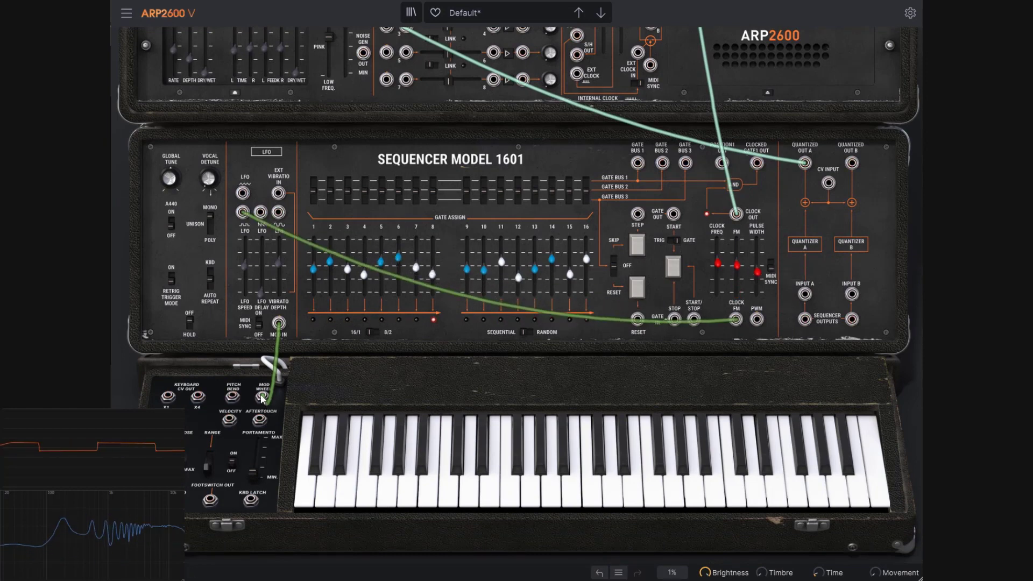
Remove the mod wheel cable from the LFO's Mod In and the LFO cable from Clock FM
left_click_drag(285, 332, 287, 330)
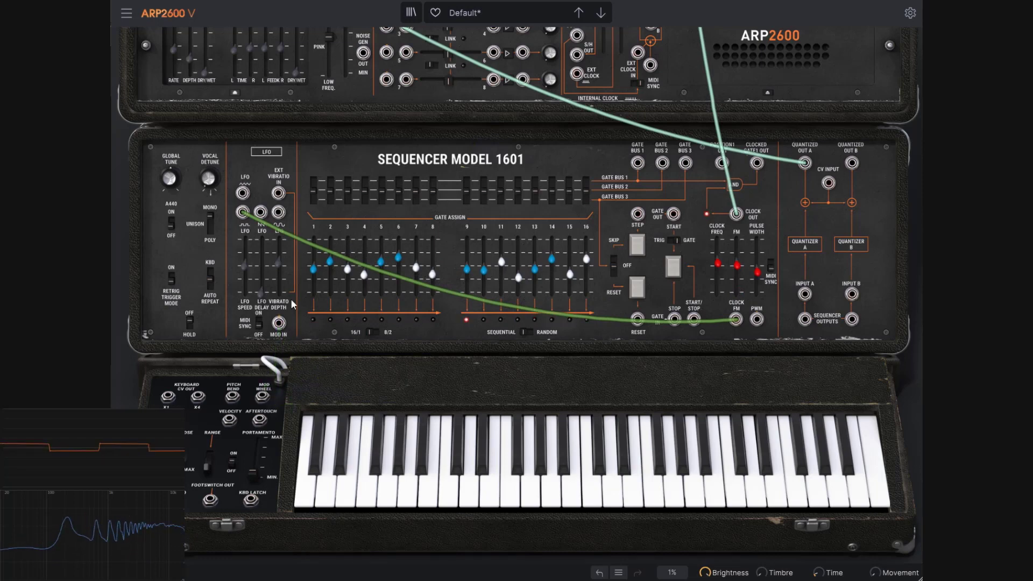
scroll(699, 357, "up", 2)
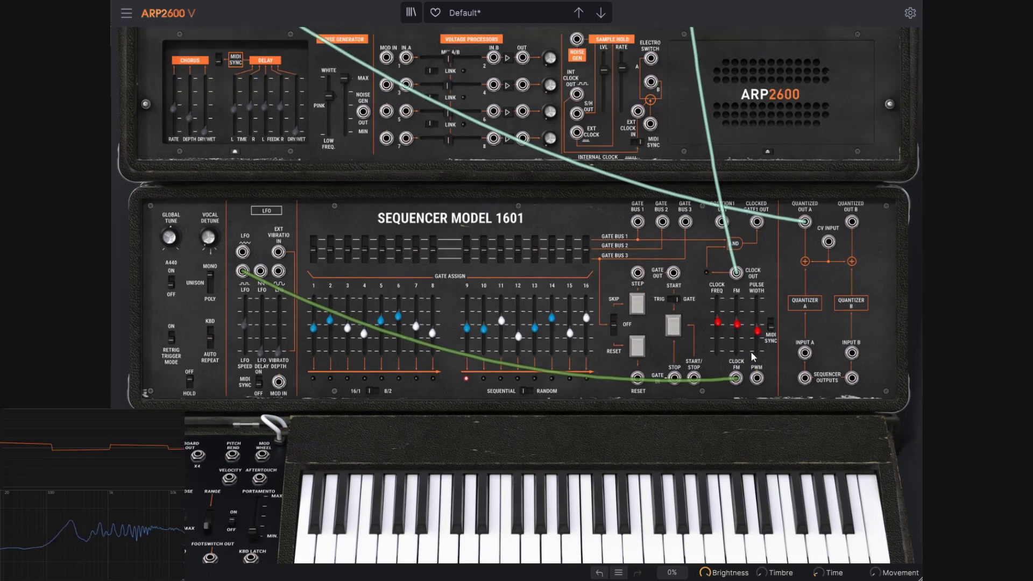
scroll(798, 402, "up", 2)
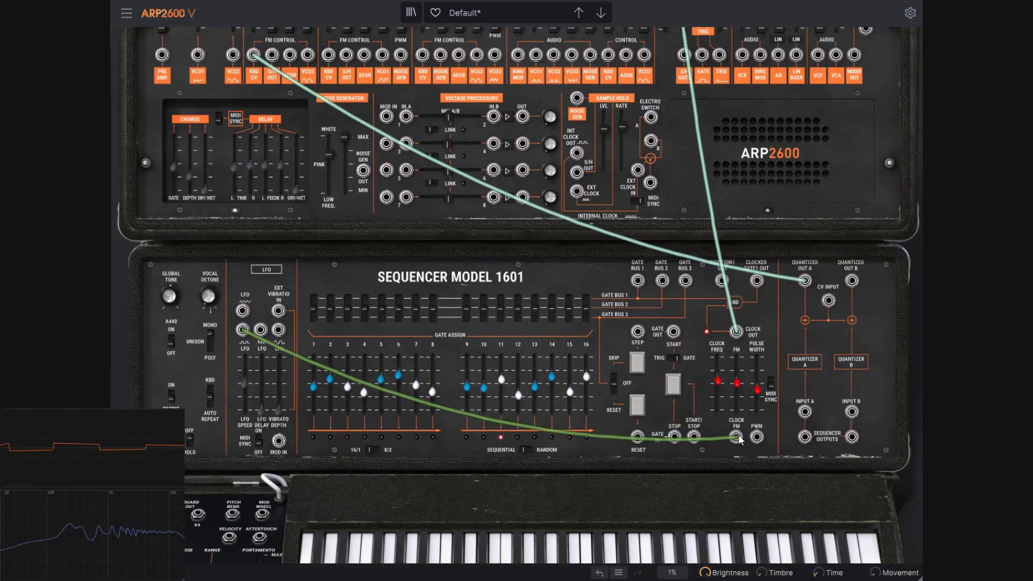
left_click_drag(736, 437, 591, 477)
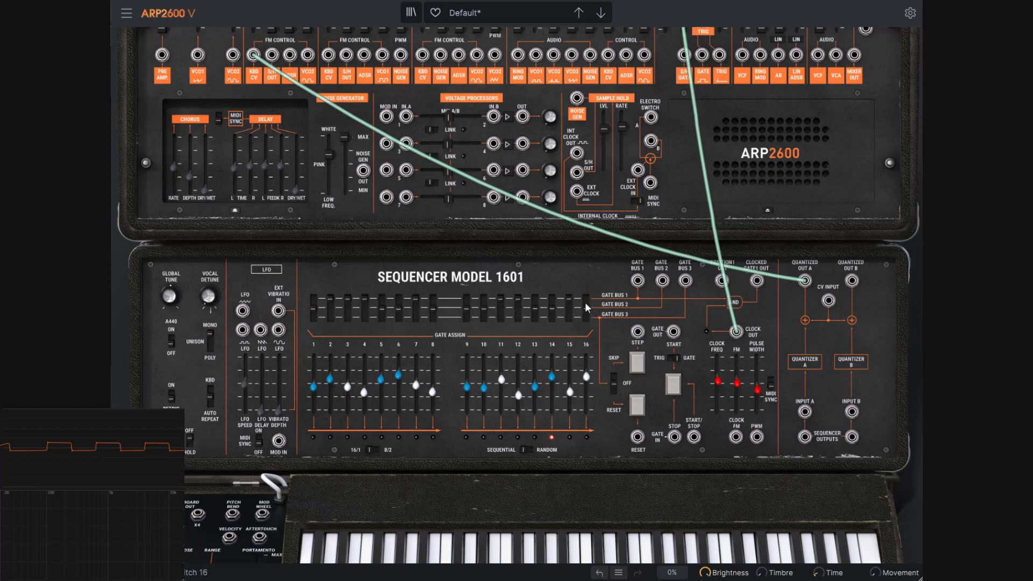
Stop the running sequence and lower the clock frequency slightly
left_click(675, 394)
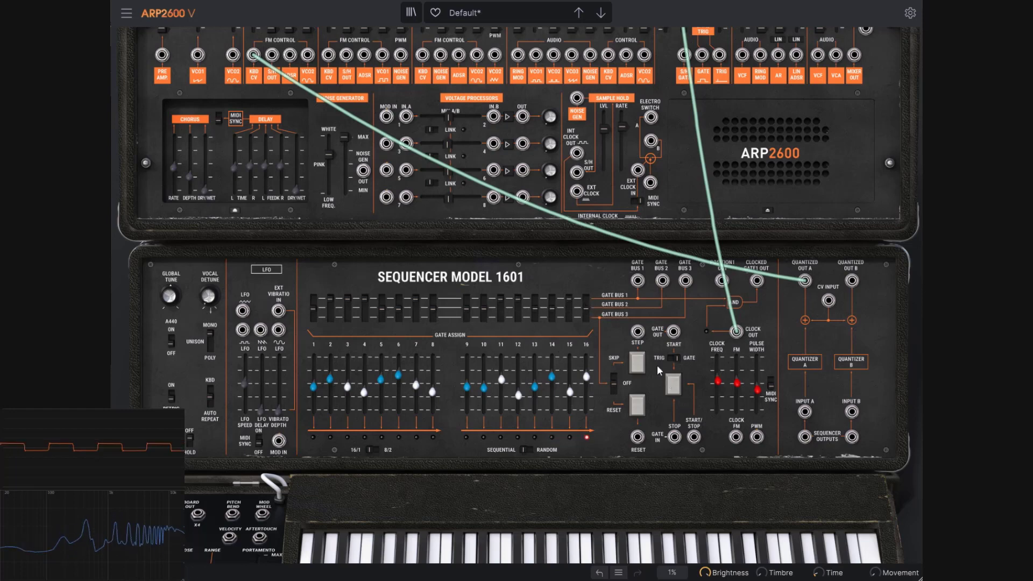
scroll(602, 253, "down", 1)
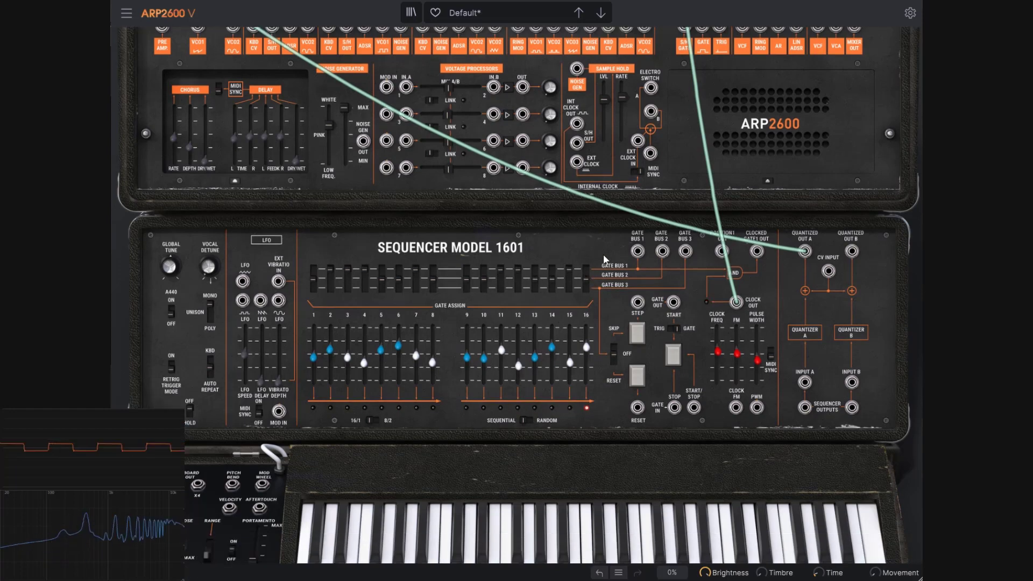
mouse_move(721, 368)
left_click_drag(712, 353, 711, 362)
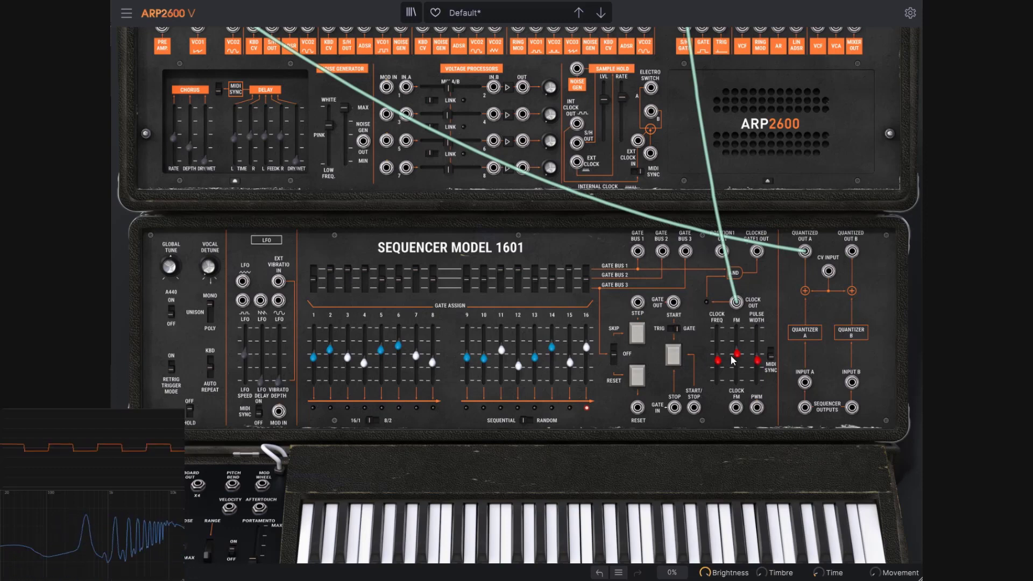
Vary the clock's FM amount down, up and slightly down again with nothing patched into Clock FM
mouse_move(736, 355)
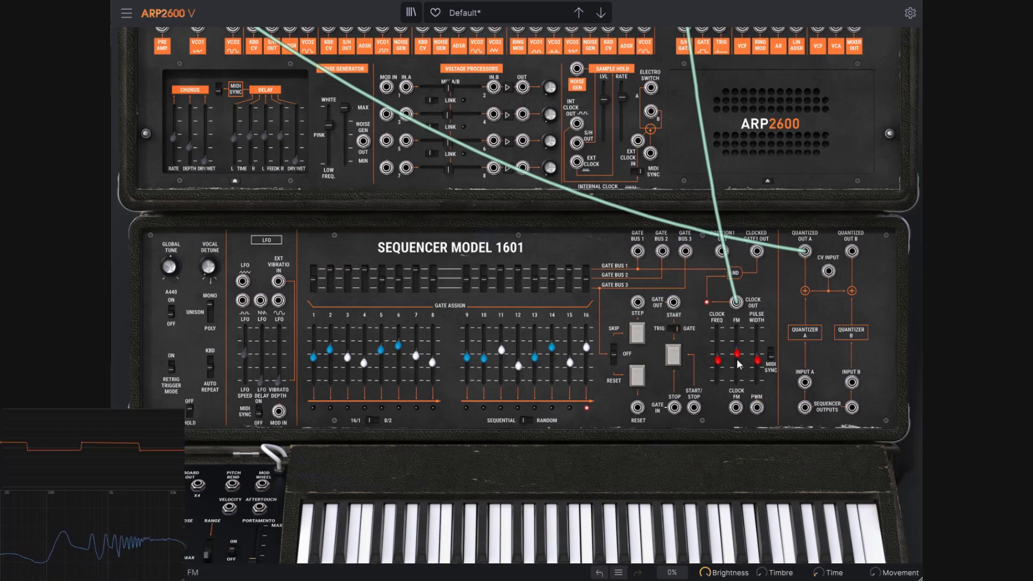
left_click_drag(737, 353, 737, 359)
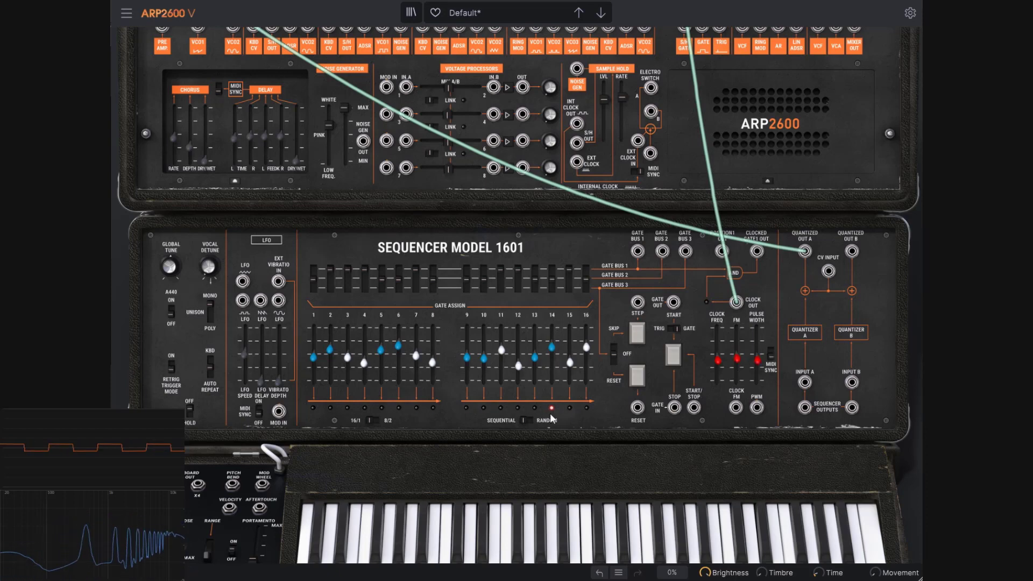
left_click_drag(737, 363, 737, 348)
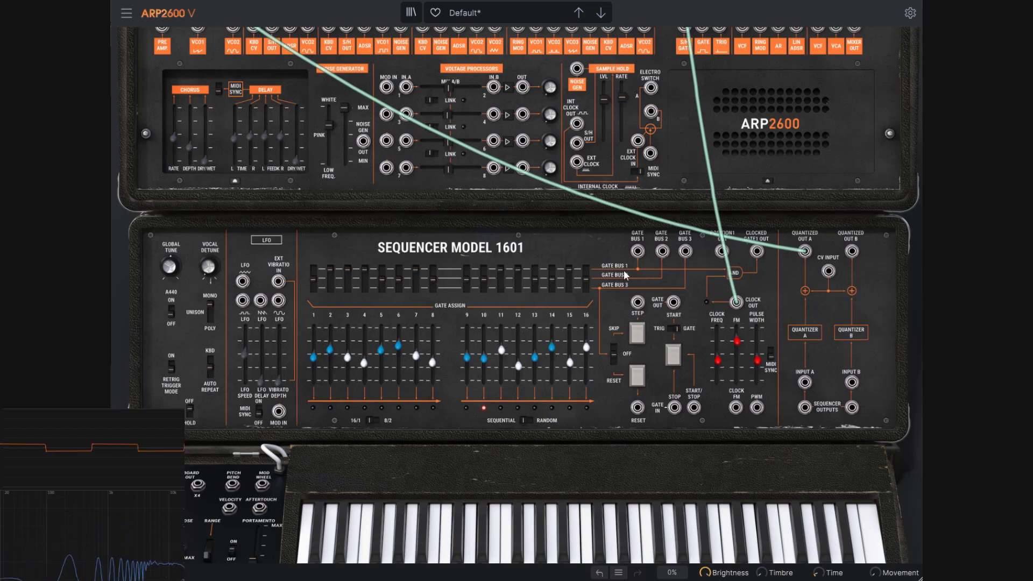
mouse_move(738, 345)
left_click_drag(739, 347, 740, 359)
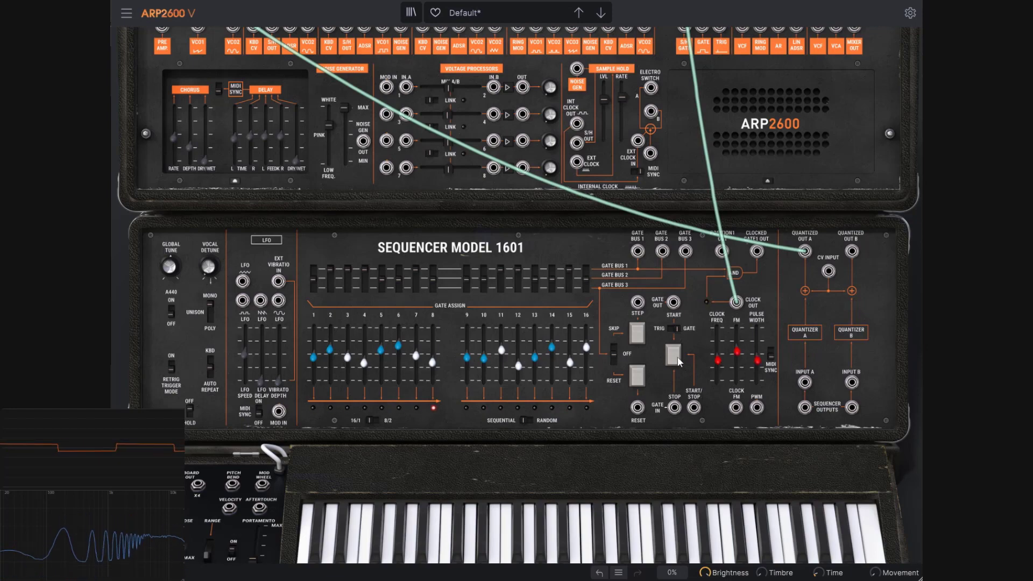
Replace the Clock Out cable feeding the ADSR's gate input with one from Gate Bus 1
scroll(236, 71, "up", 3)
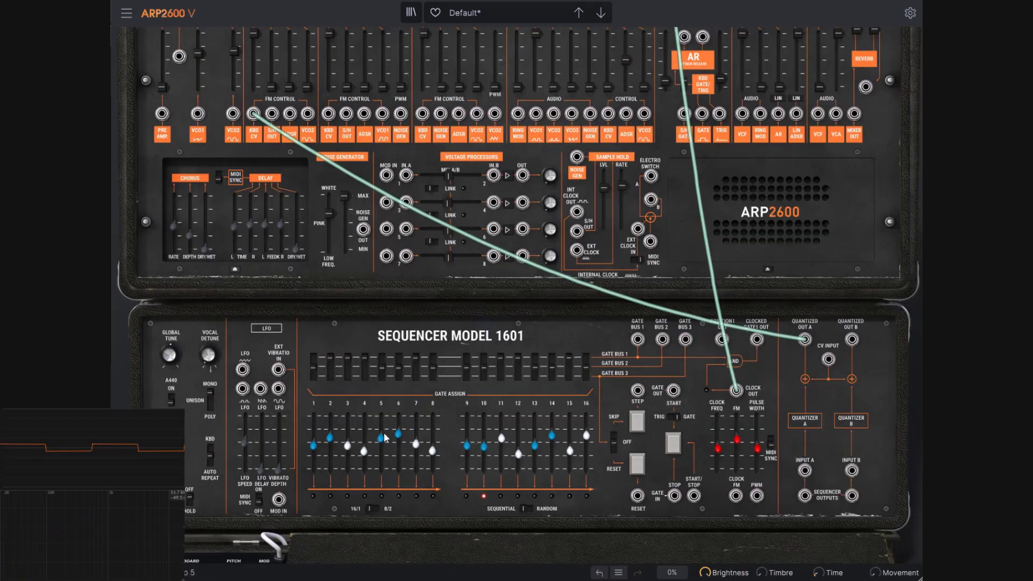
scroll(671, 356, "down", 4)
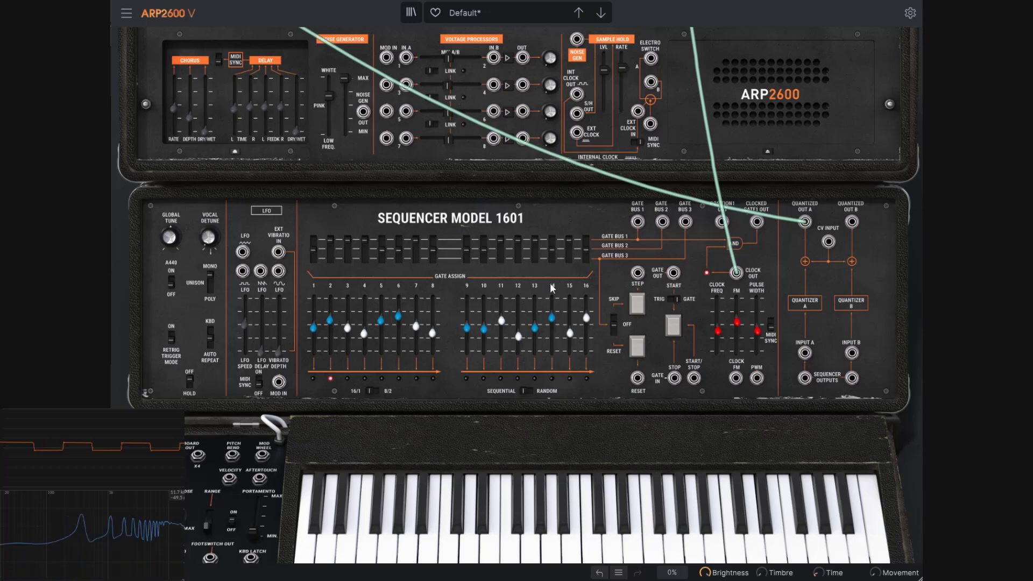
scroll(747, 340, "up", 1)
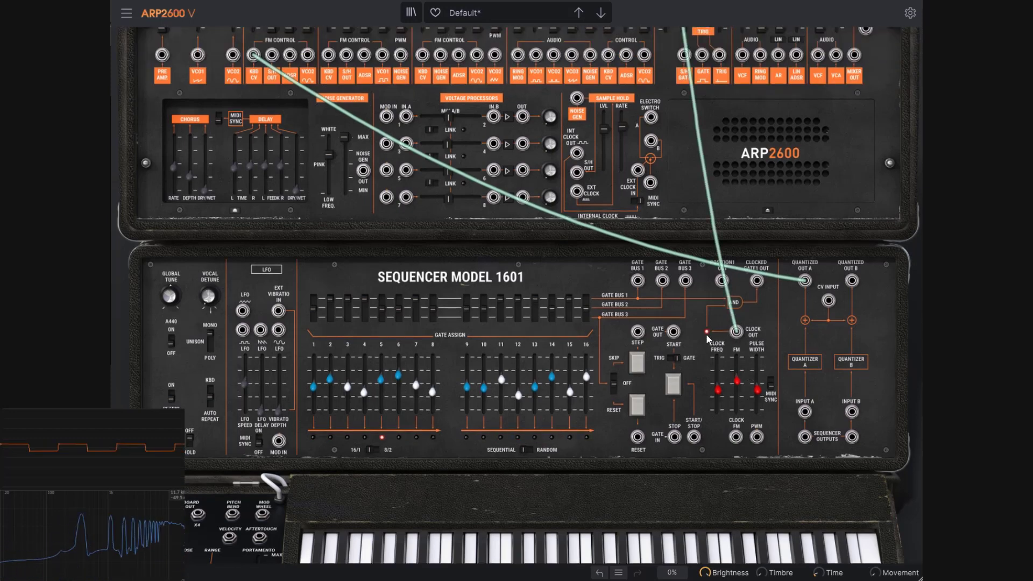
scroll(710, 332, "up", 4)
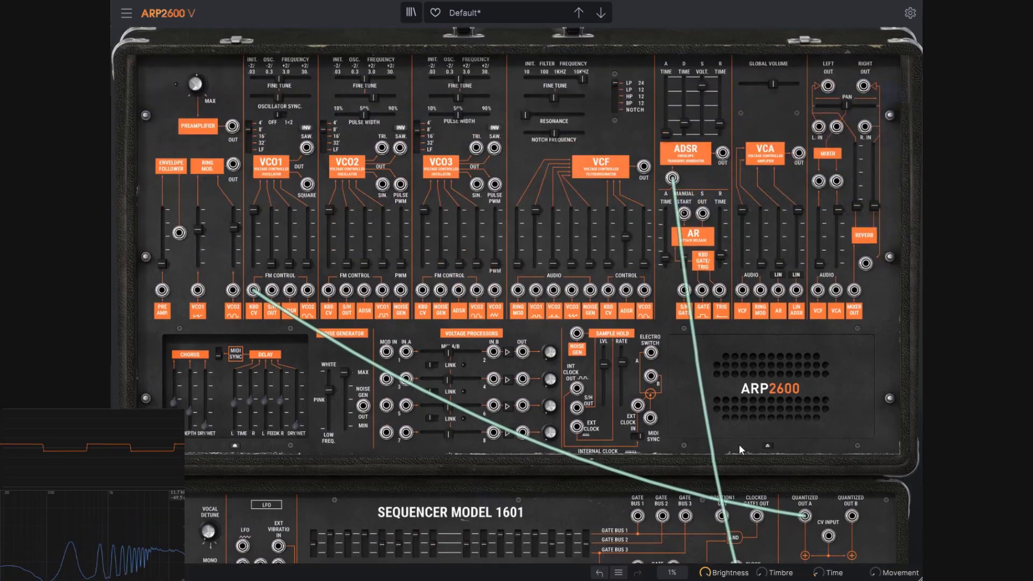
scroll(739, 455, "down", 2)
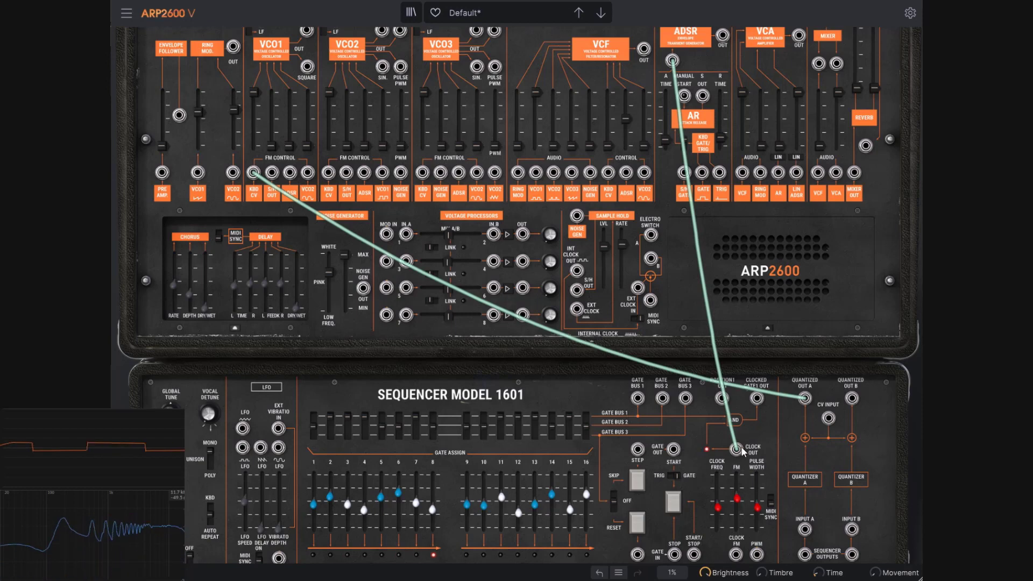
mouse_move(672, 60)
left_mouse_down()
mouse_move(688, 163)
mouse_move(693, 383)
mouse_move(687, 103)
mouse_move(673, 62)
left_mouse_up()
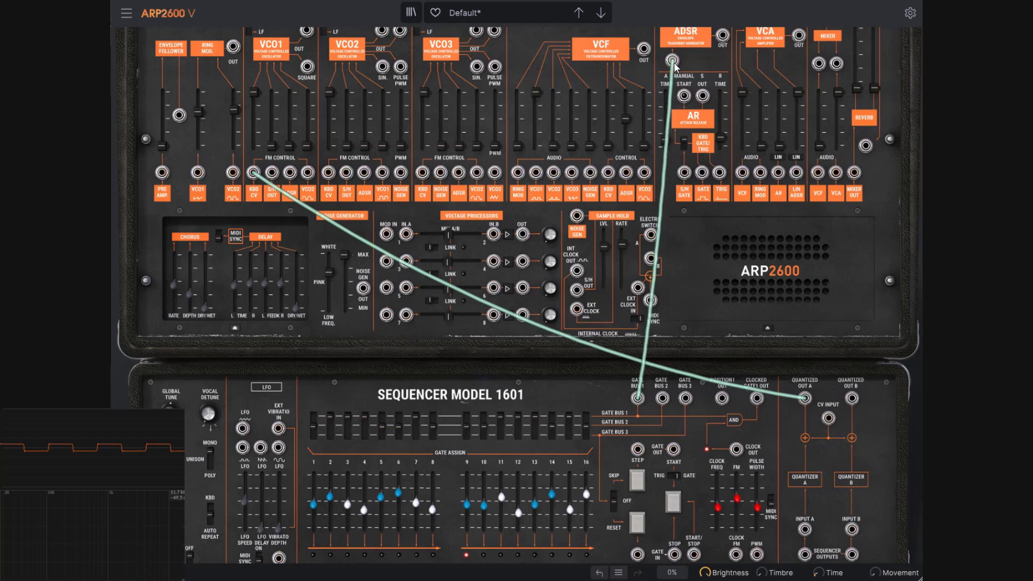
Remove the Gate Bus 1 cable from the ADSR's gate input and patch Gate Bus 2 there instead
scroll(699, 425, "down", 2)
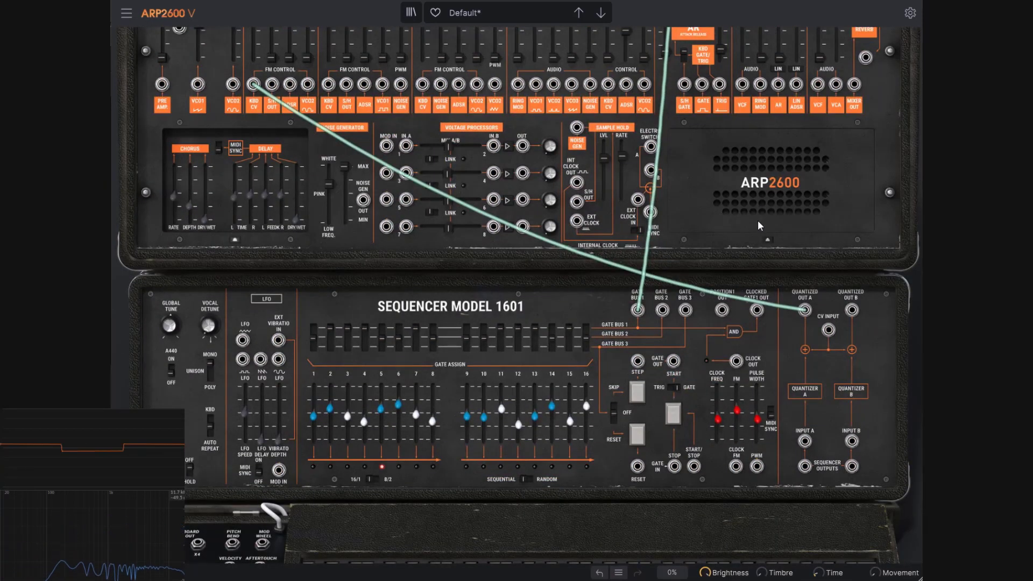
scroll(757, 220, "up", 1)
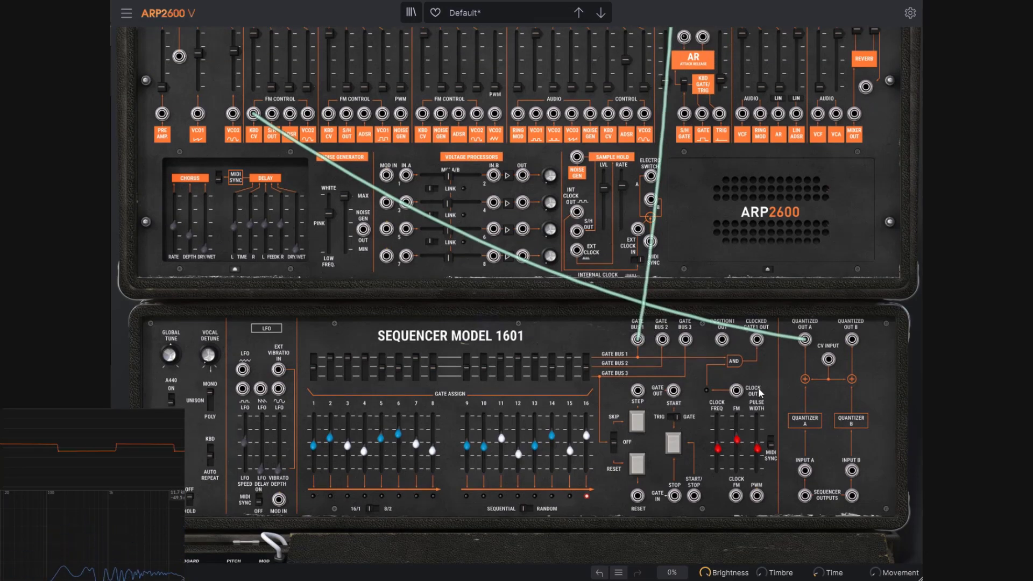
scroll(575, 359, "down", 2)
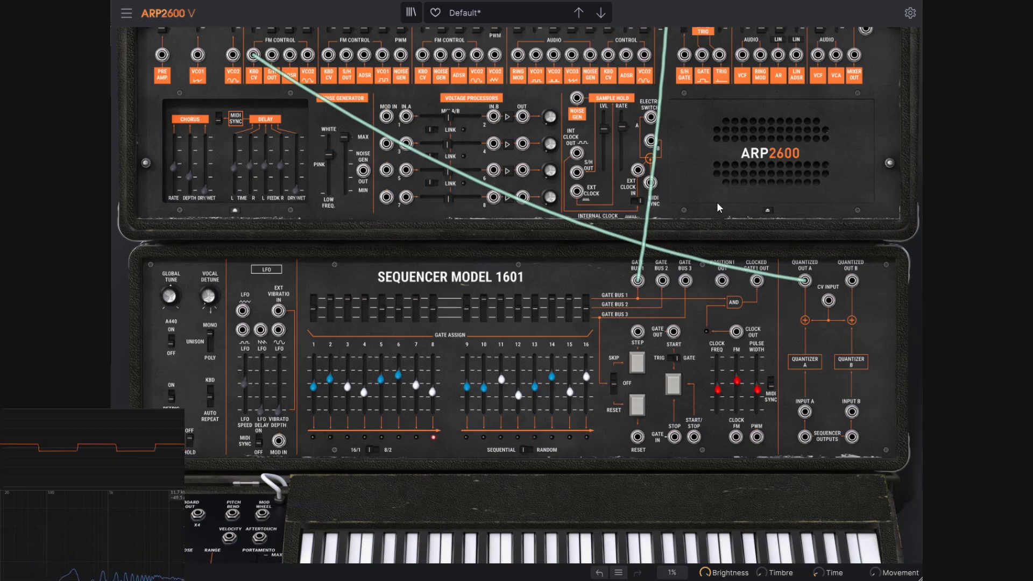
scroll(718, 202, "up", 5)
scroll(748, 263, "down", 4)
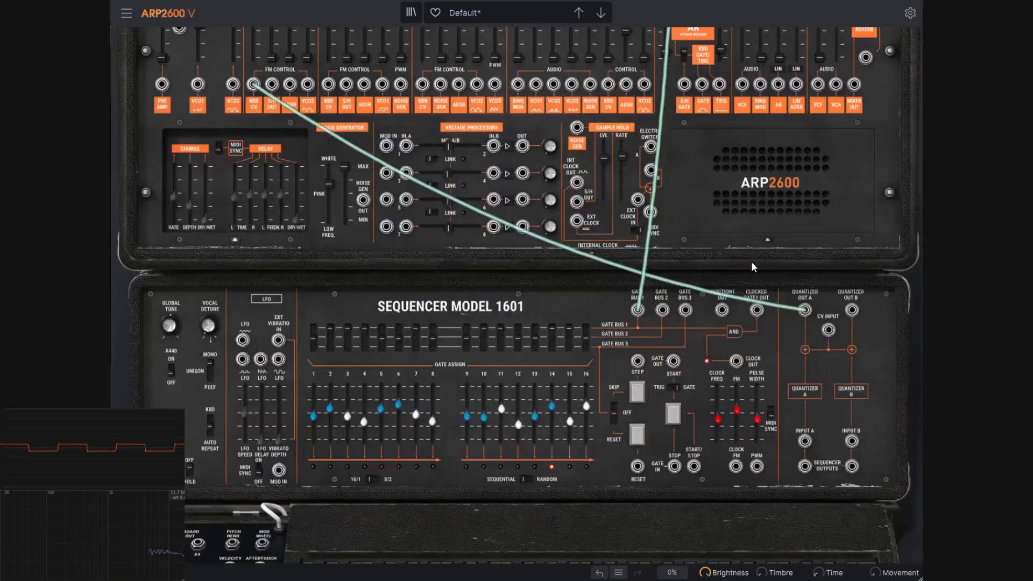
scroll(744, 262, "up", 3)
left_click_drag(665, 119, 672, 215)
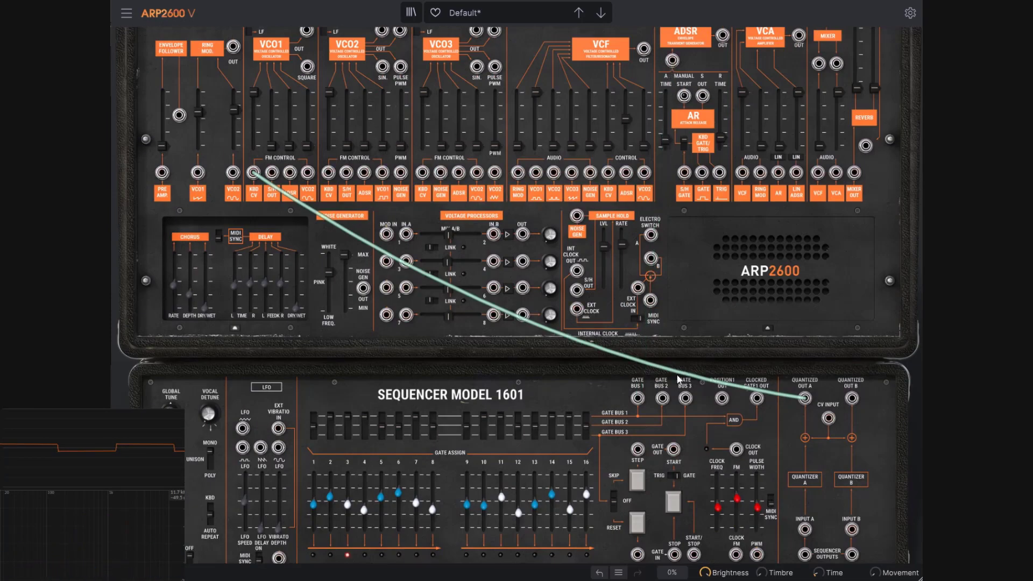
left_click_drag(676, 68, 665, 403)
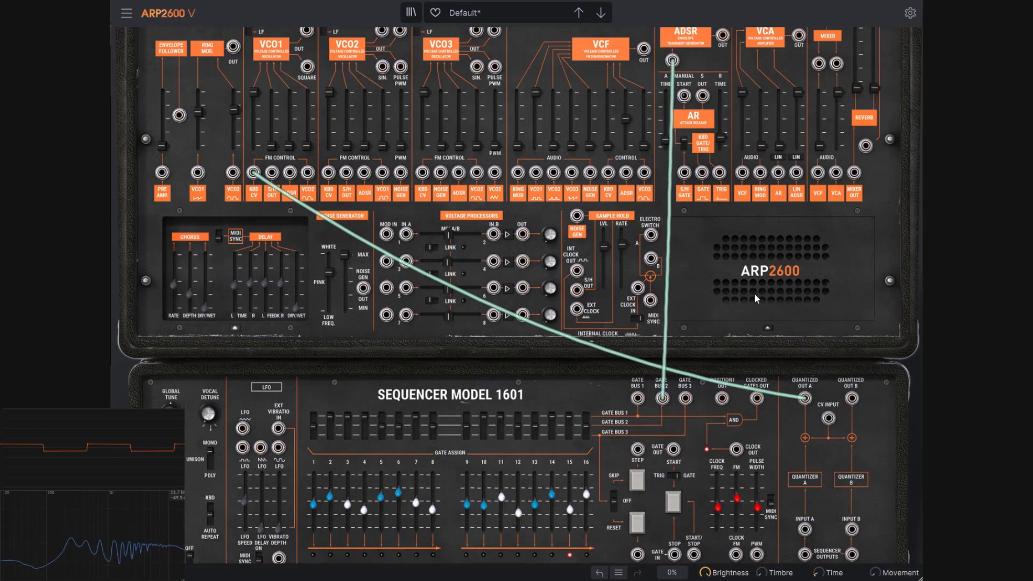
Adjust the gate assign switches of steps 14 and 4, and set the clock frequency to Tempo*3.0
scroll(712, 344, "down", 3)
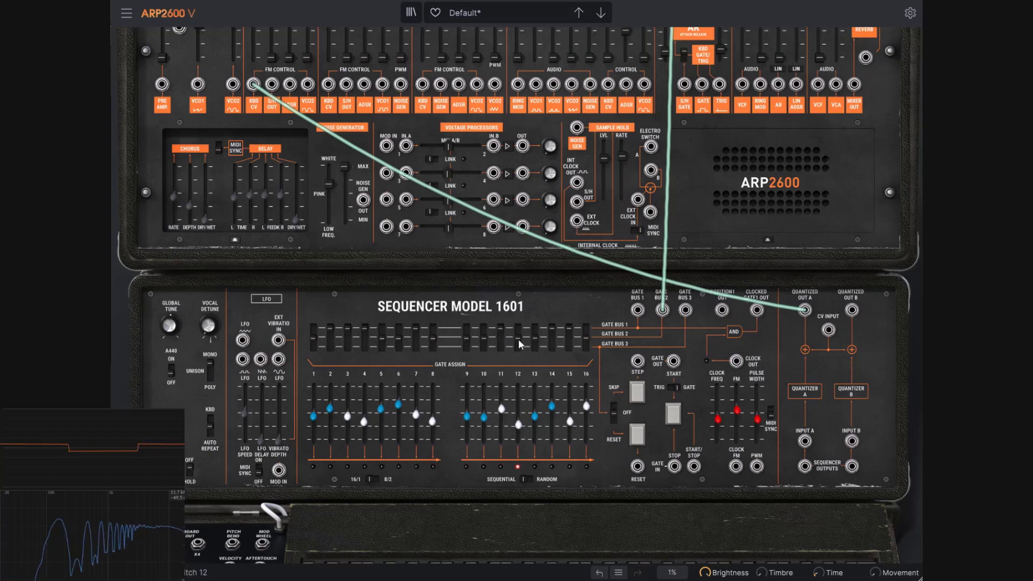
left_click_drag(553, 337, 553, 337)
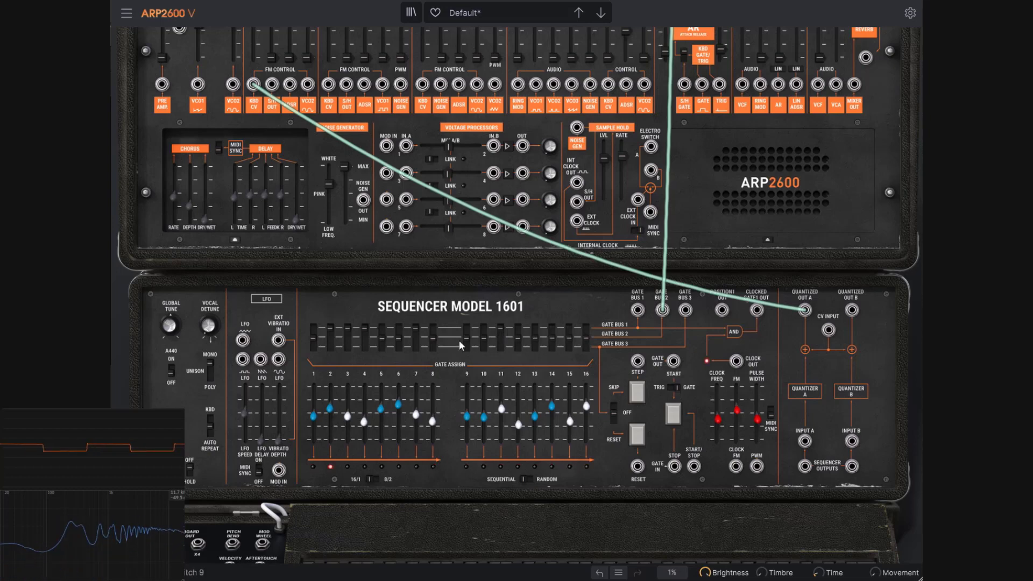
left_click(364, 337)
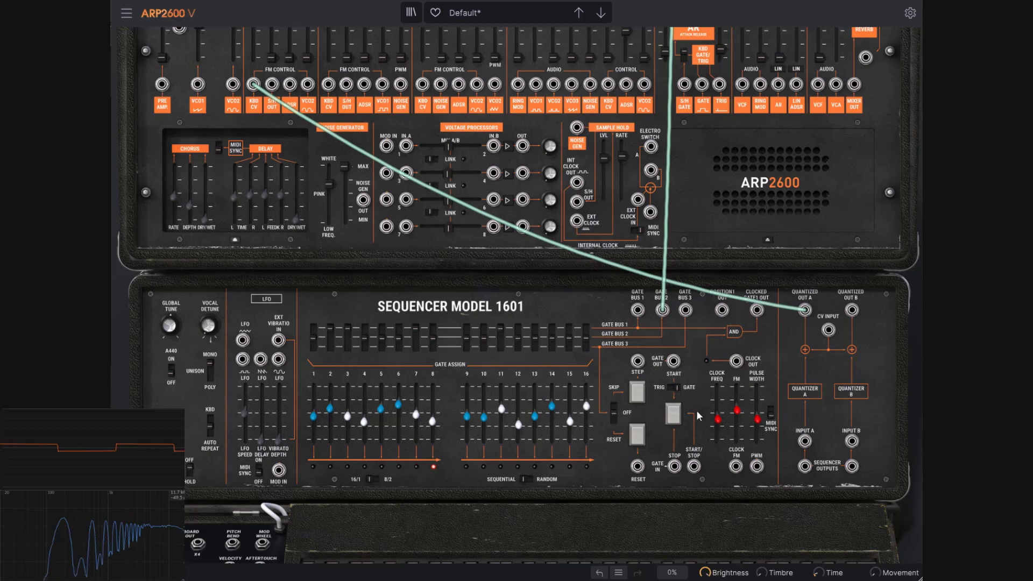
left_click_drag(718, 420, 718, 415)
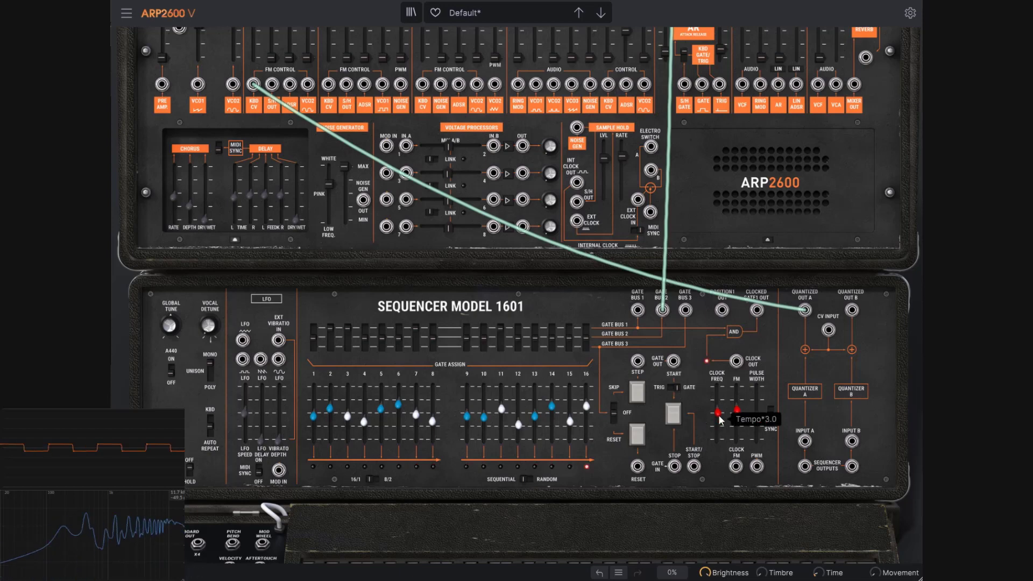
Lower the clock's FM amount on the Sequencer Model 1601
scroll(488, 311, "down", 3)
scroll(536, 256, "down", 1)
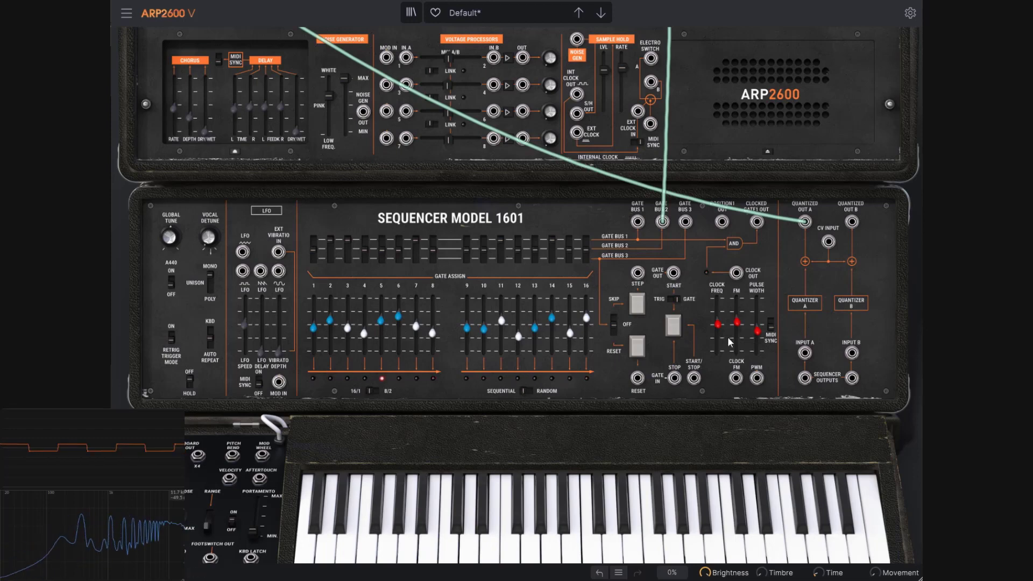
left_click_drag(737, 323, 737, 340)
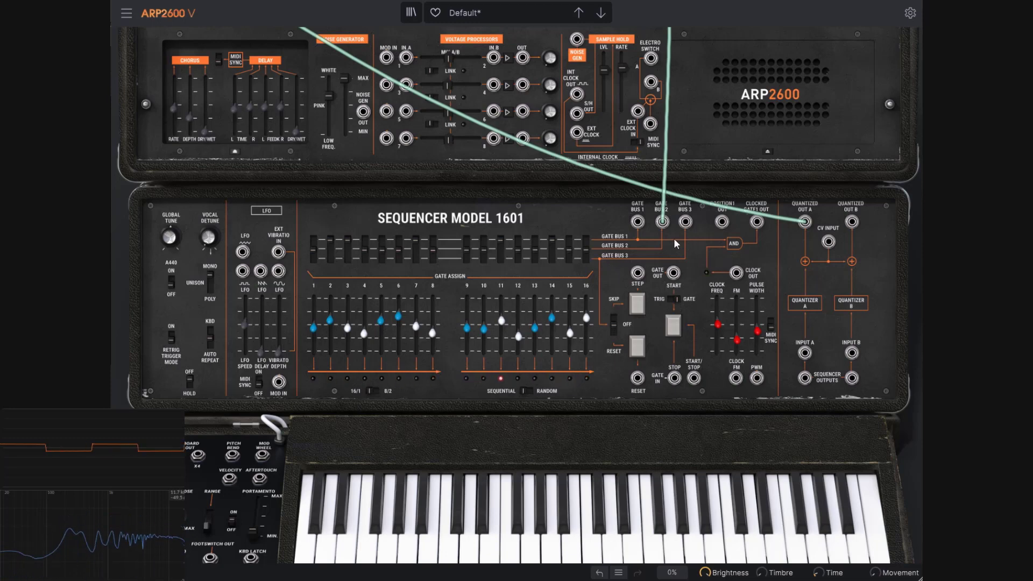
Replace the Gate Bus 2 cable at the ADSR's gate input with one from Clock Out, and raise the clock's FM amount slightly
scroll(674, 243, "up", 3)
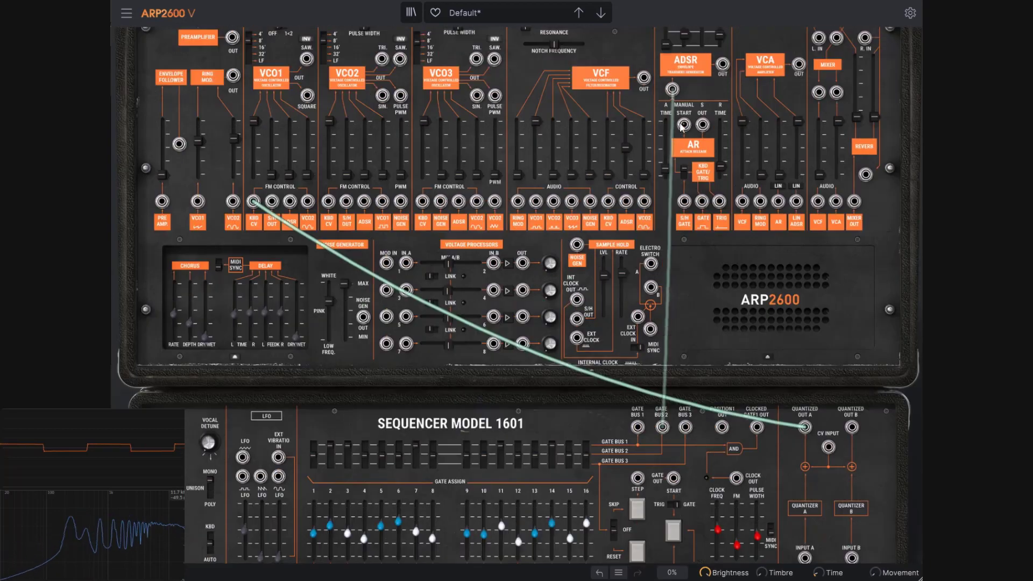
scroll(677, 194, "up", 2)
left_click_drag(677, 187, 678, 294)
scroll(681, 311, "down", 3)
left_click_drag(737, 330, 672, 89)
scroll(685, 86, "up", 3)
scroll(695, 240, "down", 2)
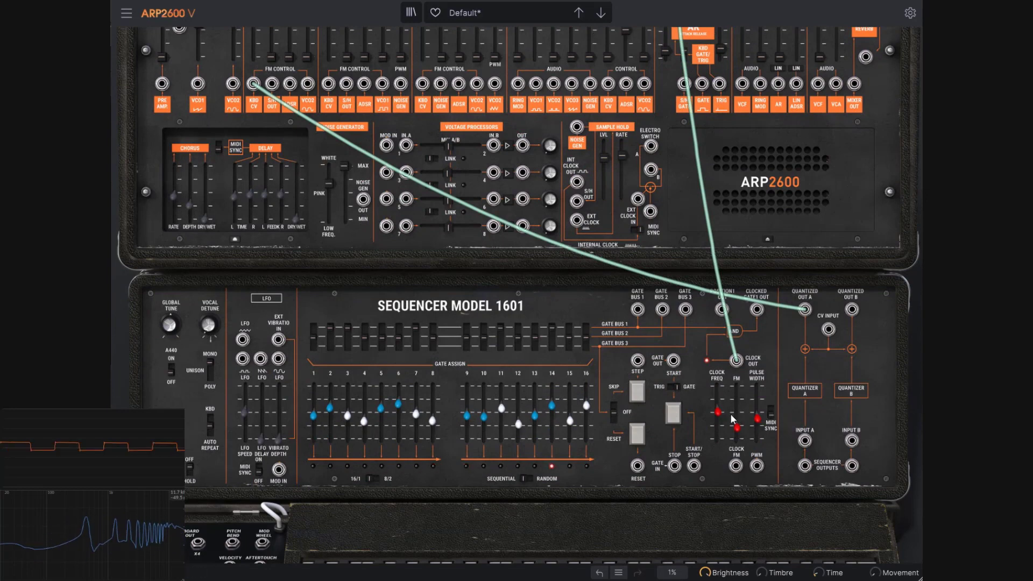
left_click_drag(736, 426, 737, 412)
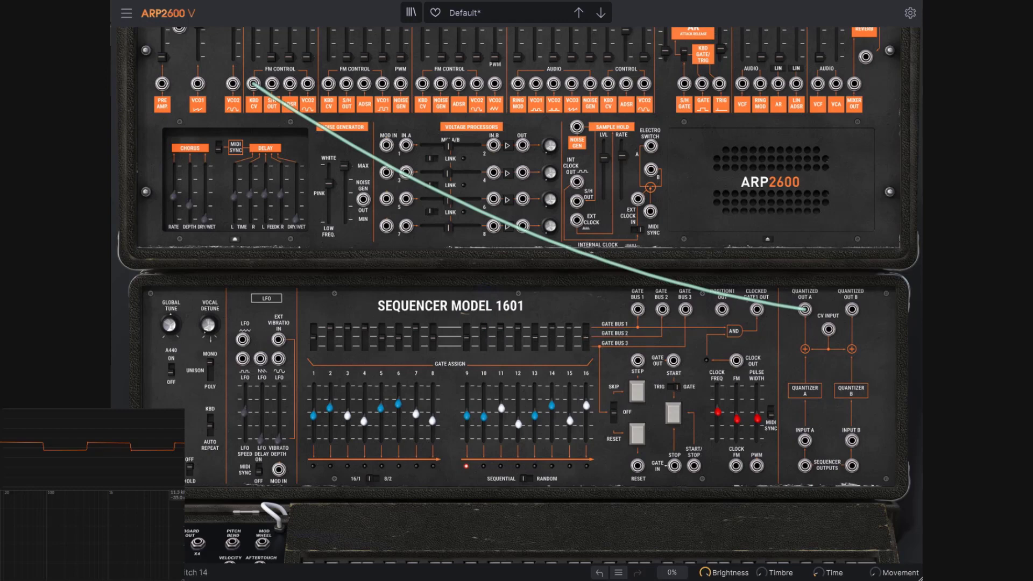
Patch Gate Bus 1 into the ADSR's gate input in place of Clock Out, and lower the clock's FM amount slightly
left_click_drag(637, 310, 673, 89)
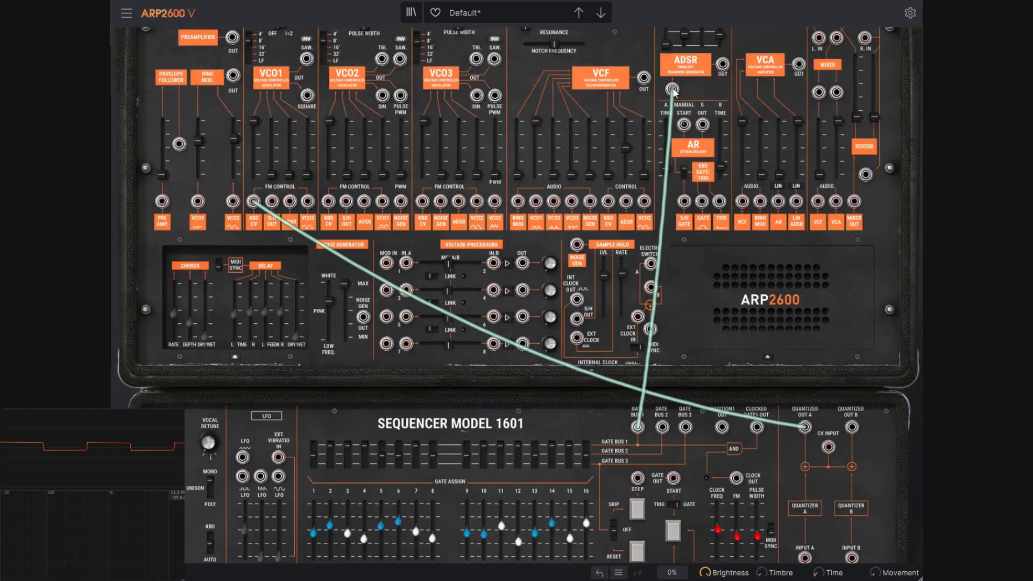
scroll(670, 385, "down", 4)
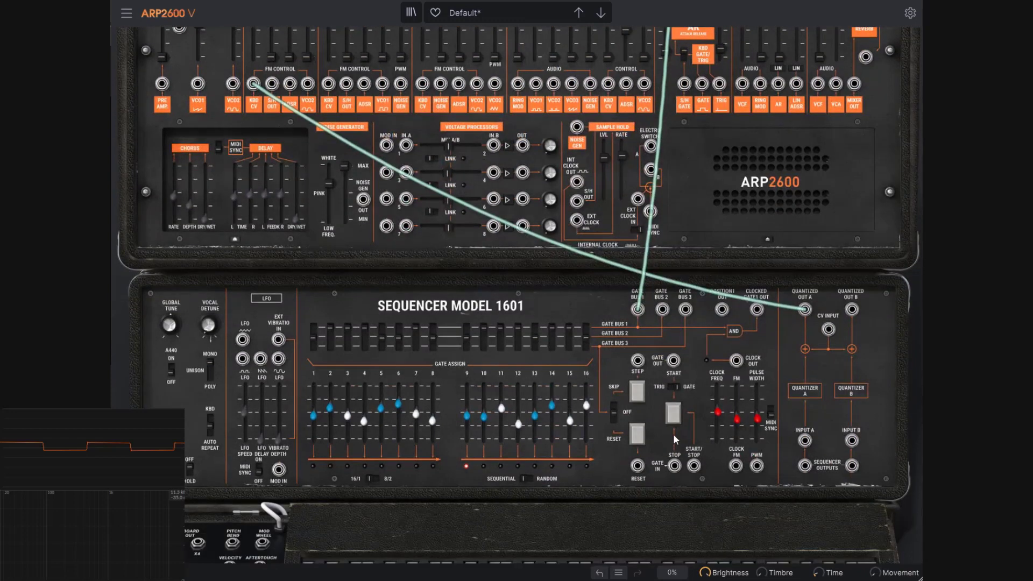
left_click_drag(736, 419, 736, 424)
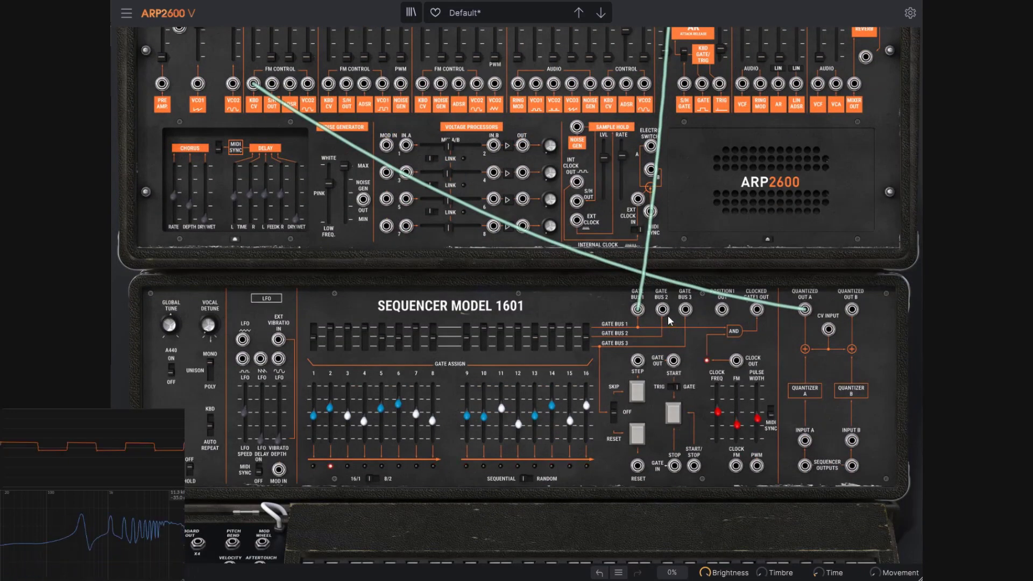
Lower the ADSR's sustain level and set its decay time to 375.6 ms
scroll(734, 266, "down", 3)
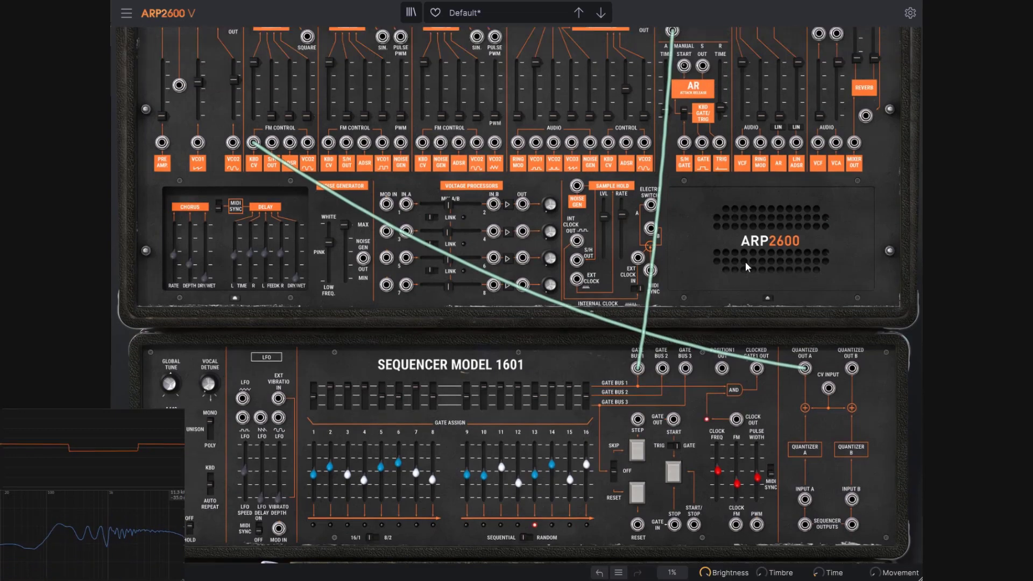
scroll(741, 228, "up", 10)
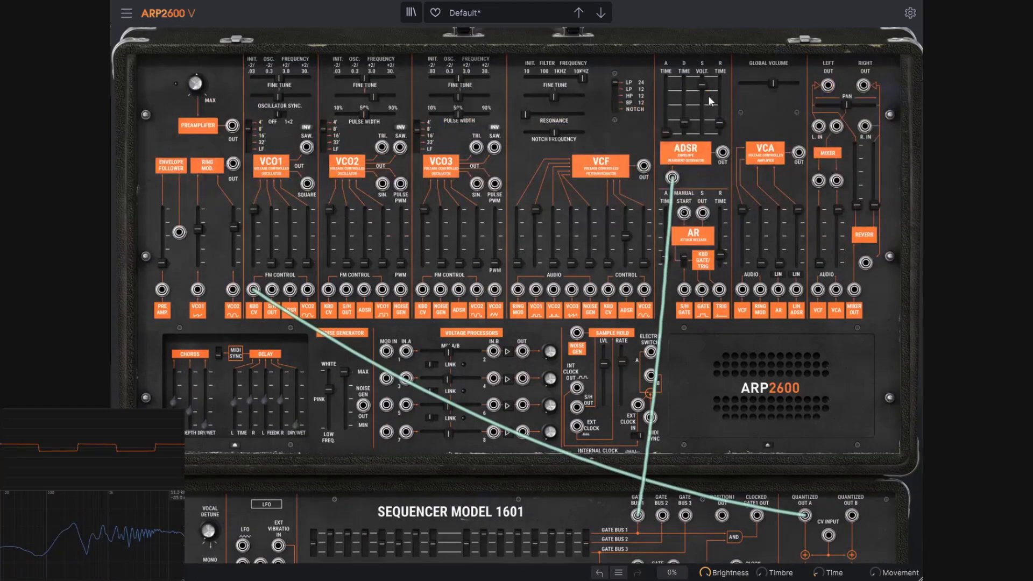
left_click_drag(702, 89, 684, 102)
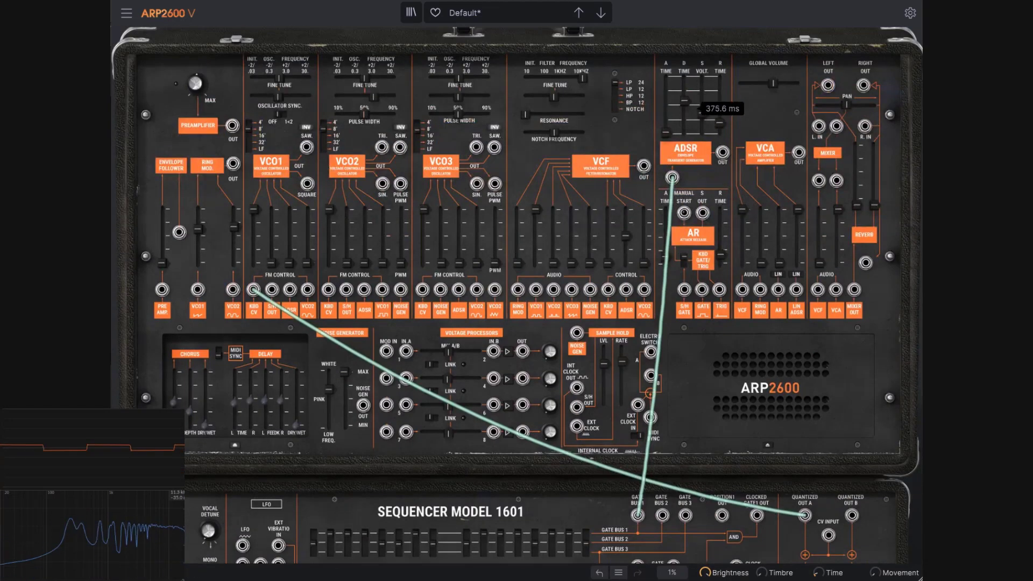
scroll(762, 163, "down", 7)
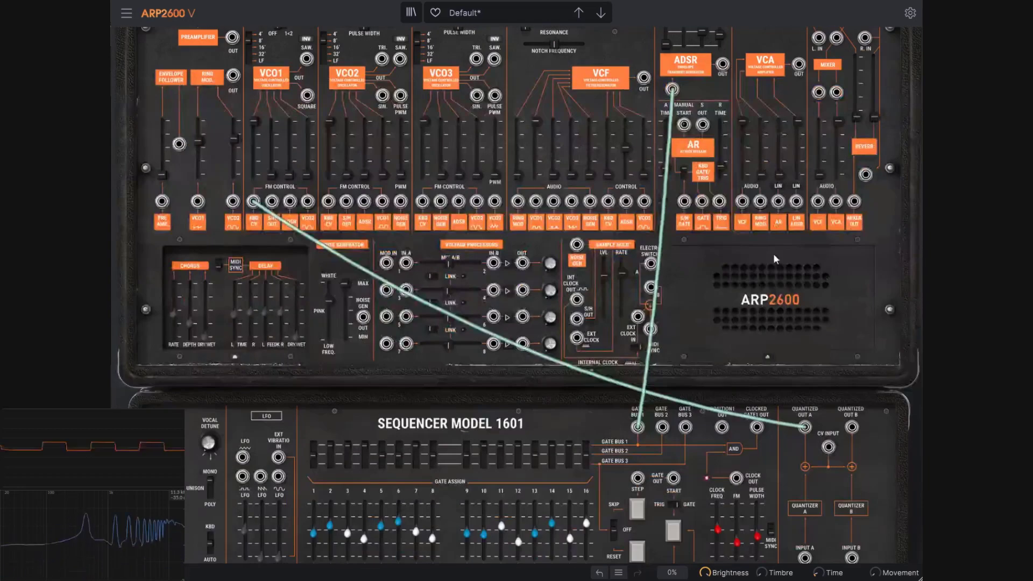
Lower the clock's pulse width from 35 % to near its minimum
scroll(756, 273, "down", 1)
scroll(755, 269, "up", 5)
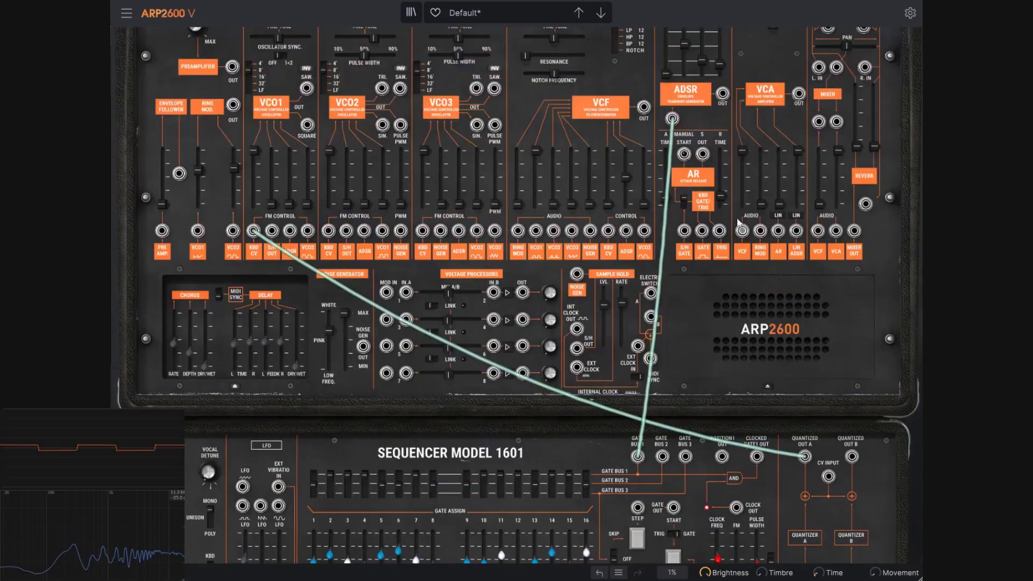
scroll(750, 226, "down", 8)
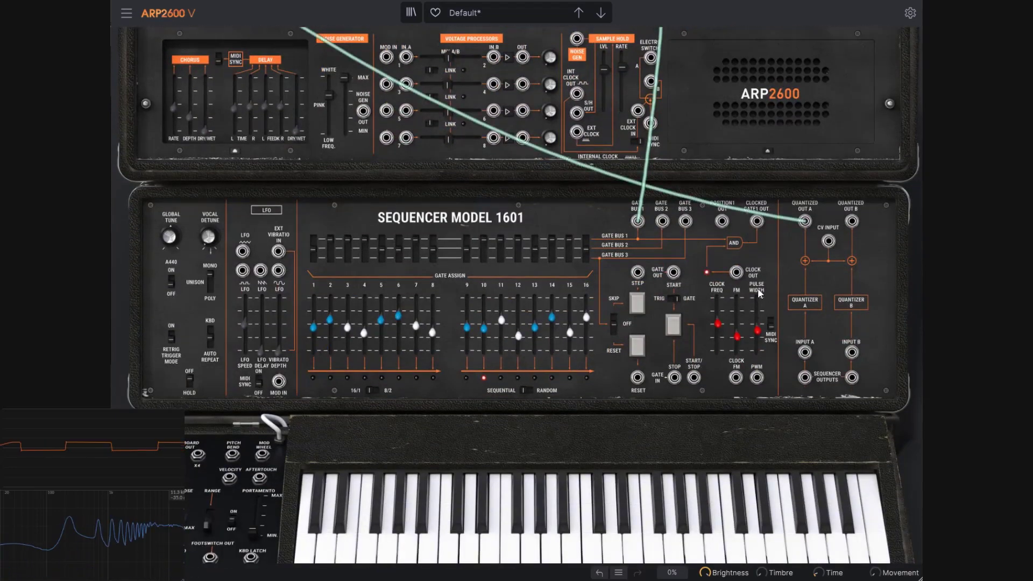
mouse_move(757, 329)
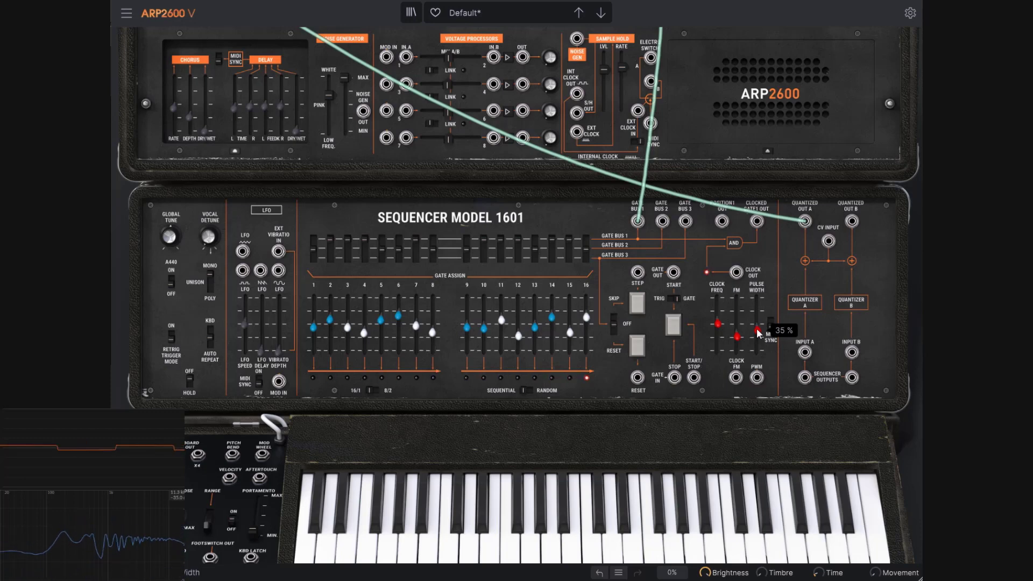
left_click_drag(756, 329, 758, 355)
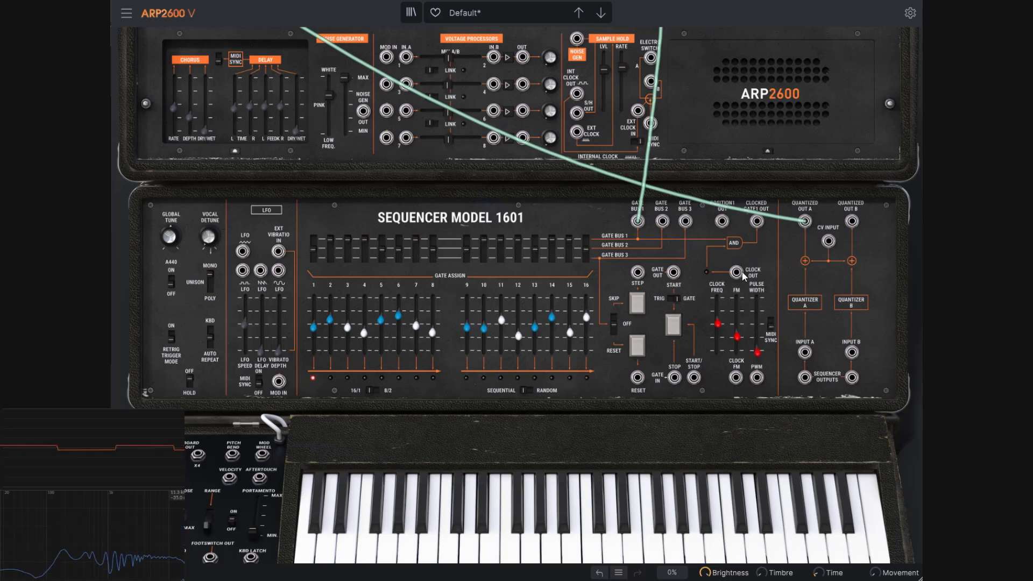
Remove the Gate Bus 1 cable from the ADSR's gate input and patch Gate Bus 2 there instead
scroll(743, 274, "up", 3)
left_click_drag(640, 310, 637, 309)
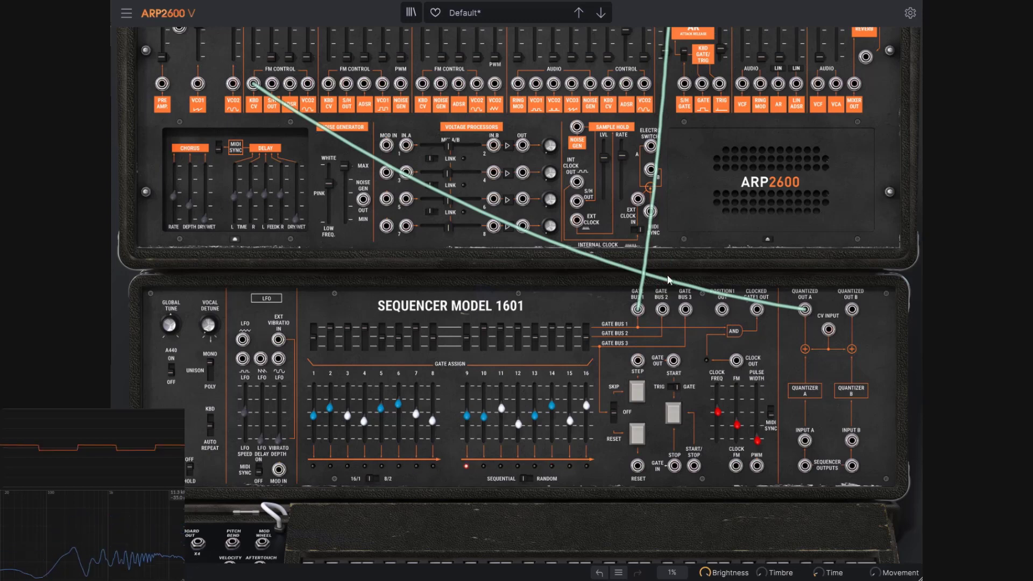
scroll(705, 226, "up", 3)
left_click_drag(672, 177, 672, 312)
left_click_drag(662, 515, 672, 177)
Sweep the clock's pulse width up to its maximum and back down to near its minimum
scroll(737, 244, "down", 3)
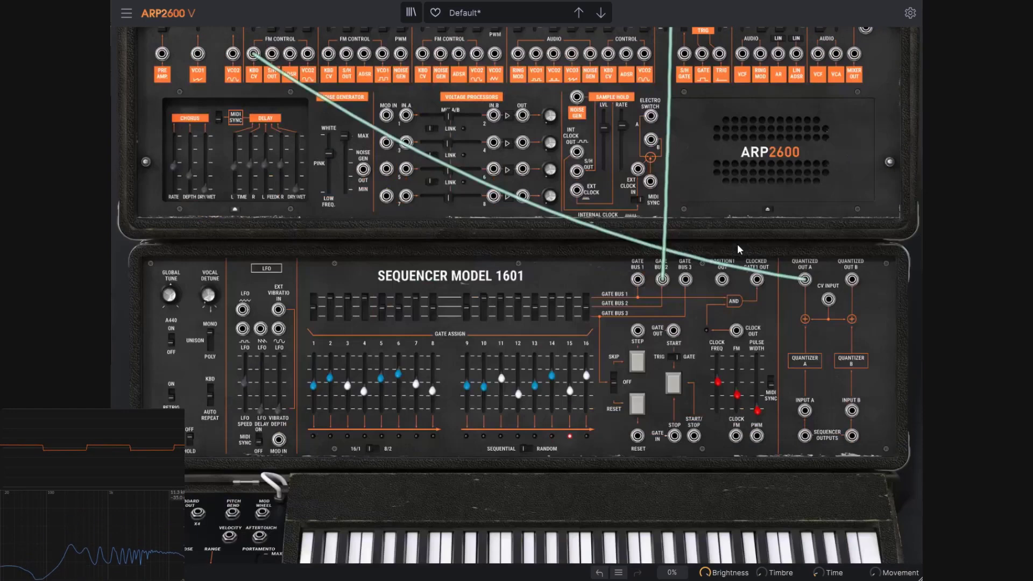
left_click_drag(756, 408, 756, 407)
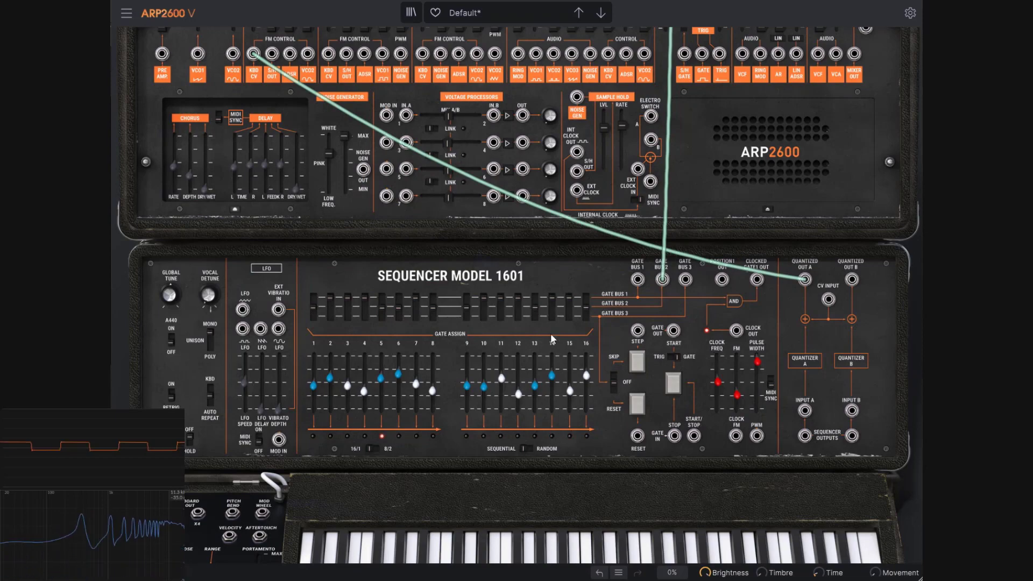
left_click_drag(757, 362, 757, 411)
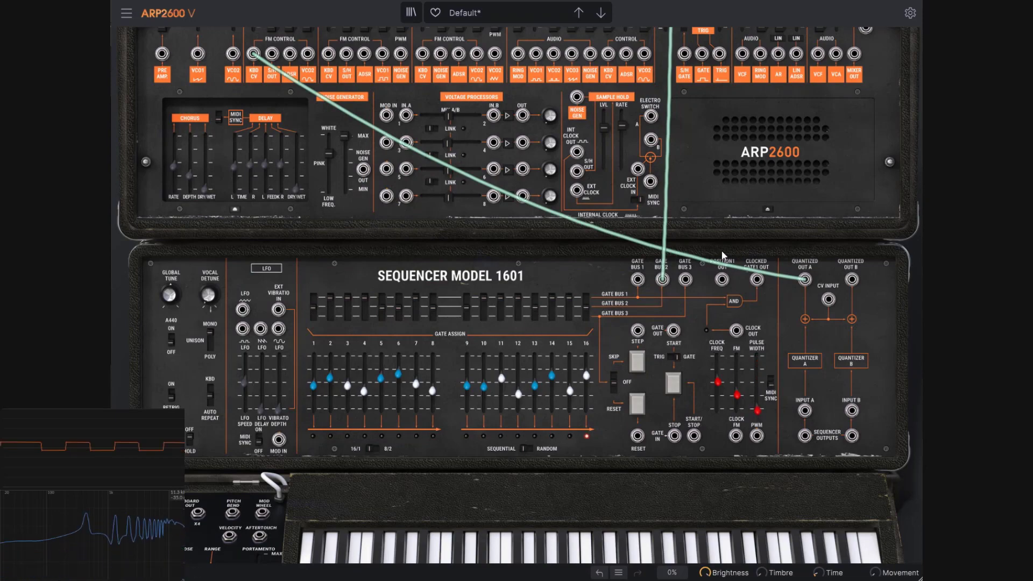
Replace the Gate Bus 2 cable at the ADSR's gate input with one from Clock Out, and raise the clock's pulse width partway
scroll(683, 222, "up", 3)
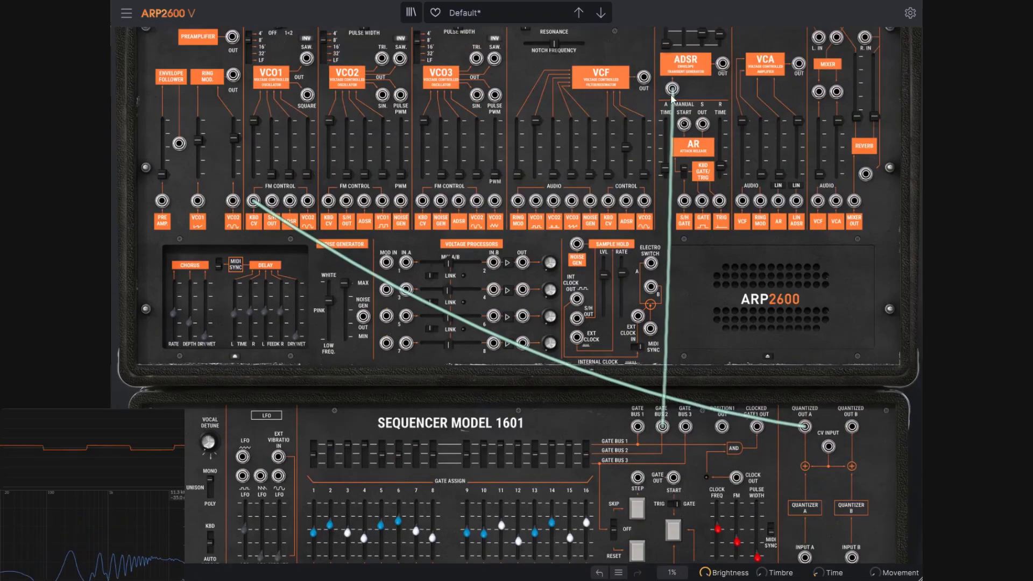
left_click(672, 88)
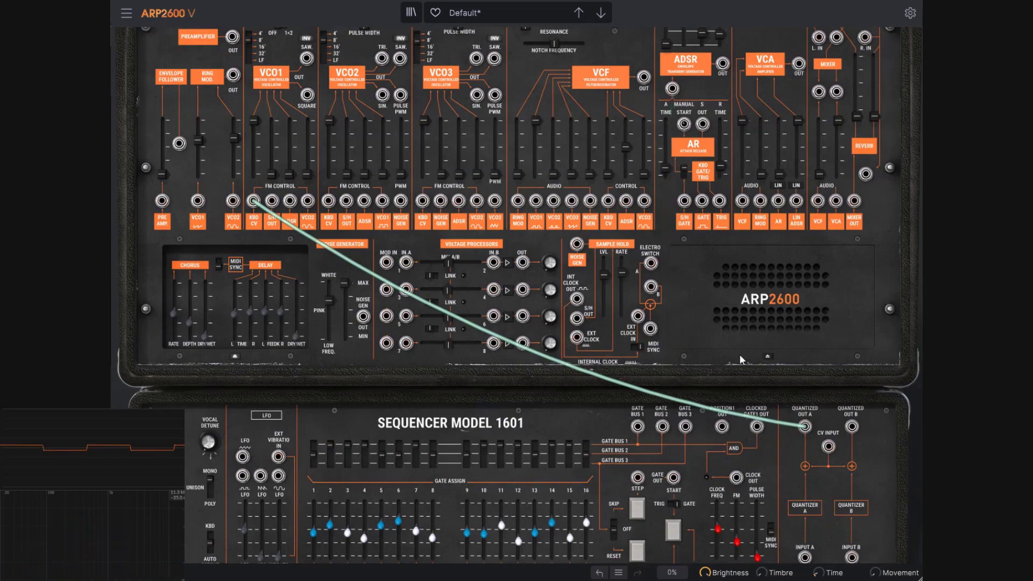
left_click_drag(672, 88, 736, 477)
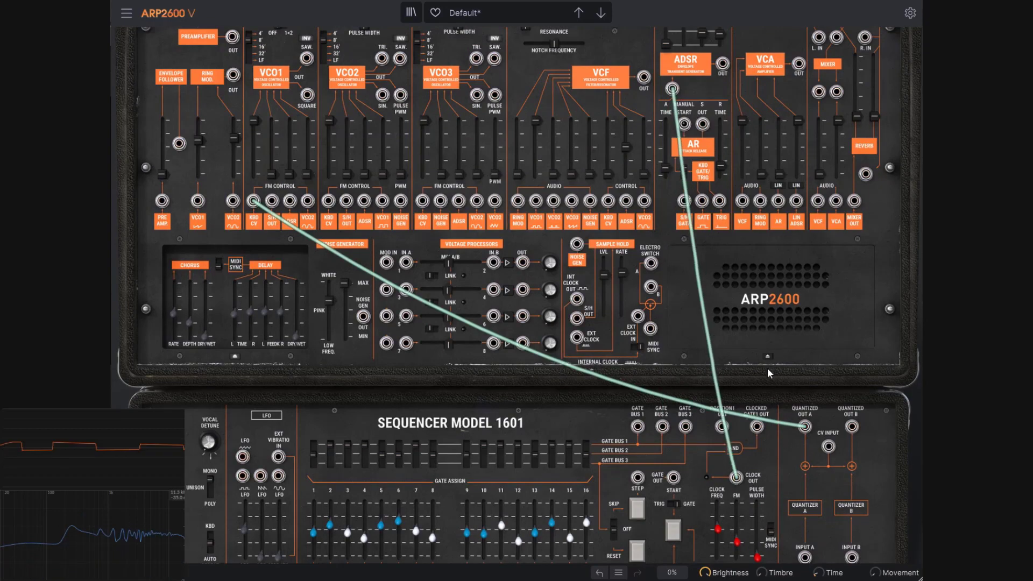
scroll(769, 422, "down", 3)
mouse_move(769, 423)
left_mouse_down()
mouse_move(769, 383)
mouse_move(769, 402)
left_mouse_up()
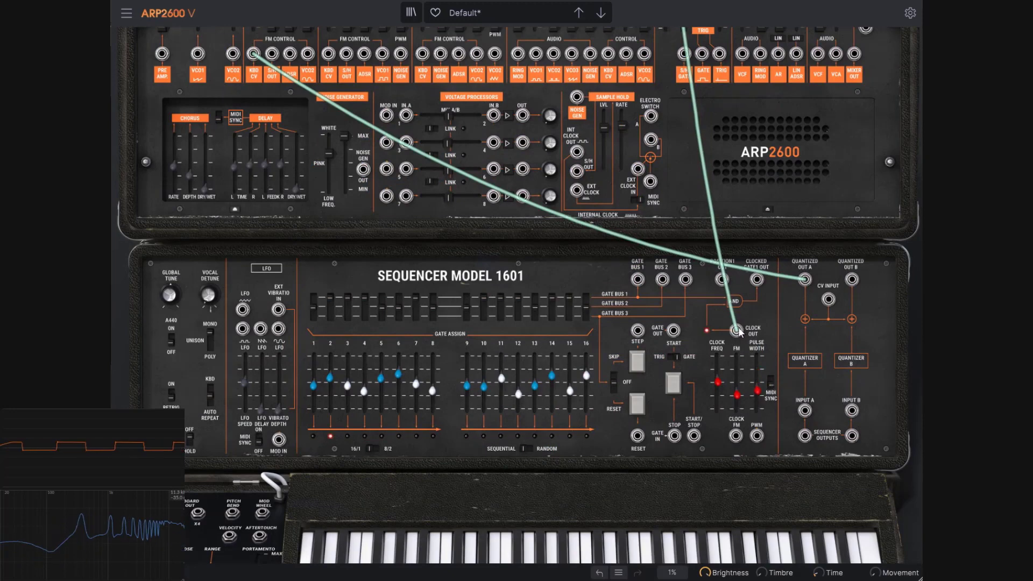
Patch Clocked Gate 1 Out into the ADSR's gate input instead of Clock Out, and vary the clock's pulse width up to 99 % and back partway
scroll(661, 81, "up", 3)
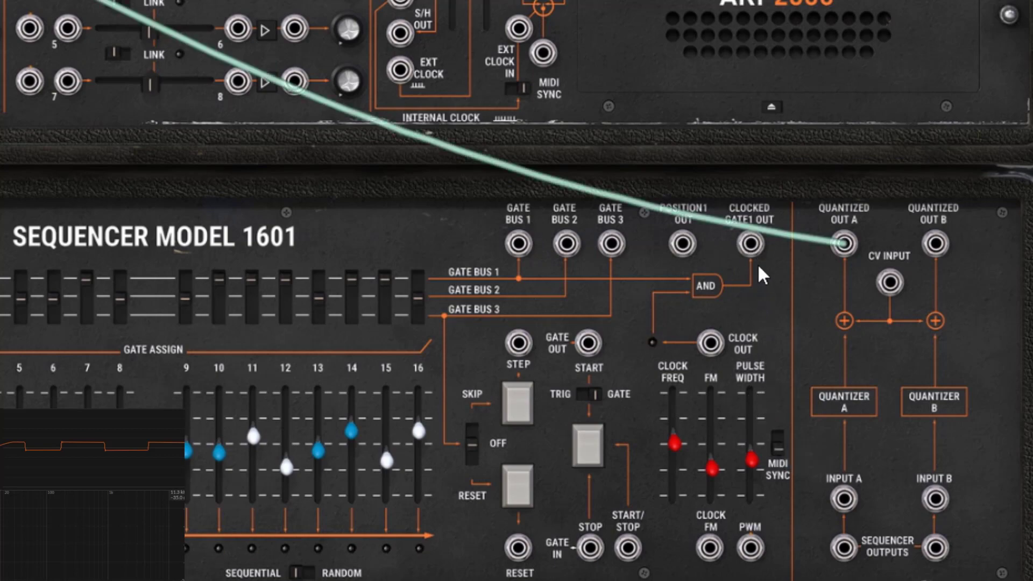
left_click_drag(748, 243, 672, 88)
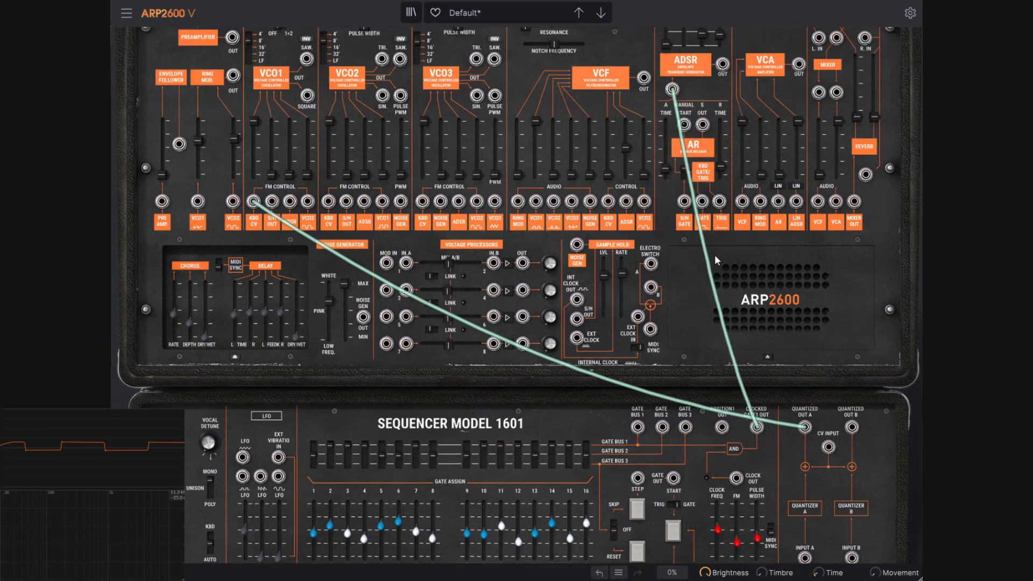
scroll(744, 327, "down", 2)
left_click_drag(757, 419, 758, 394)
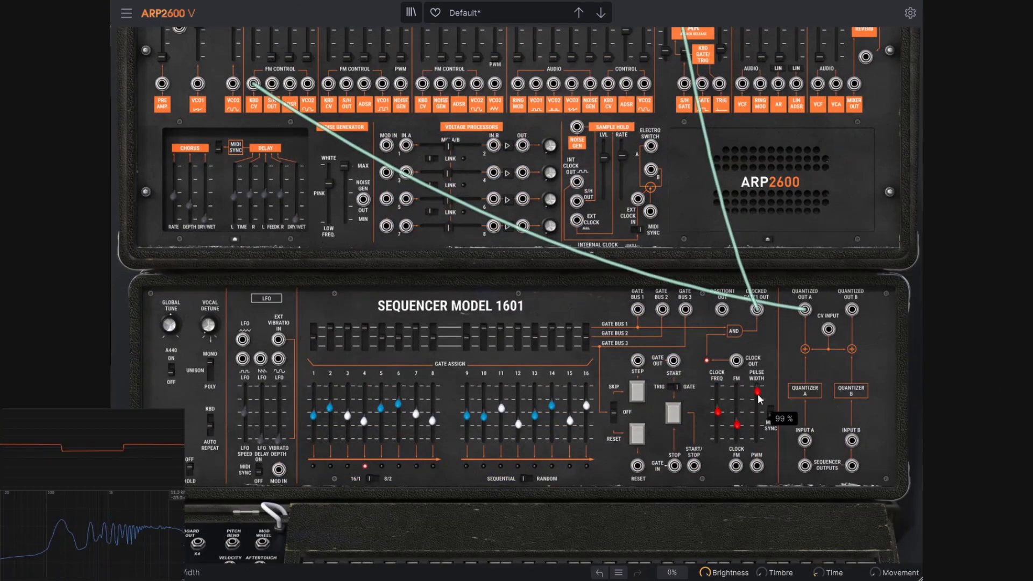
left_click_drag(758, 395, 759, 400)
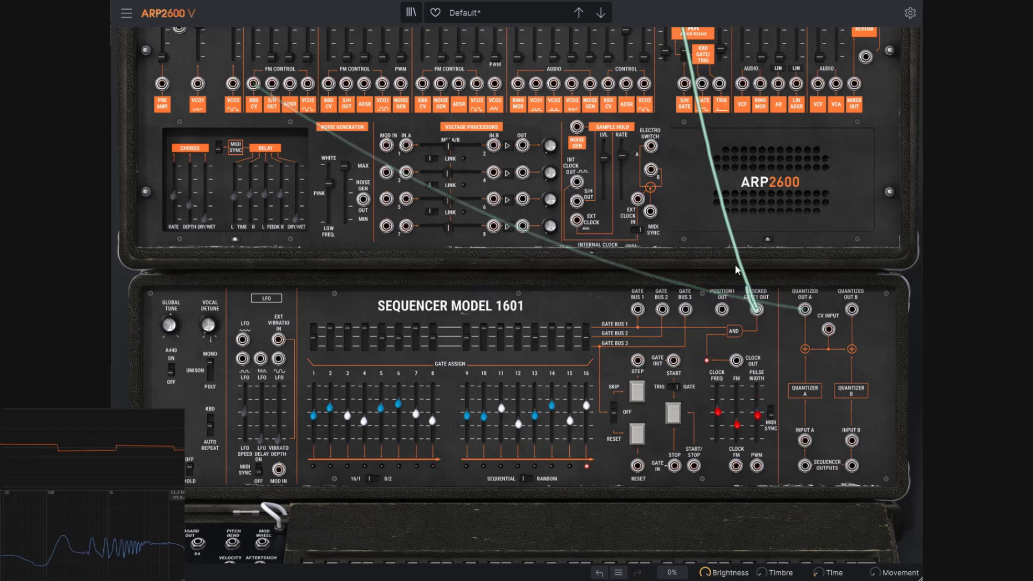
Replace the Clocked Gate 1 Out cable at the ADSR's gate input with one from Position 1 Out
scroll(740, 256, "up", 3)
left_click_drag(670, 91, 685, 118)
left_click_drag(722, 427, 673, 91)
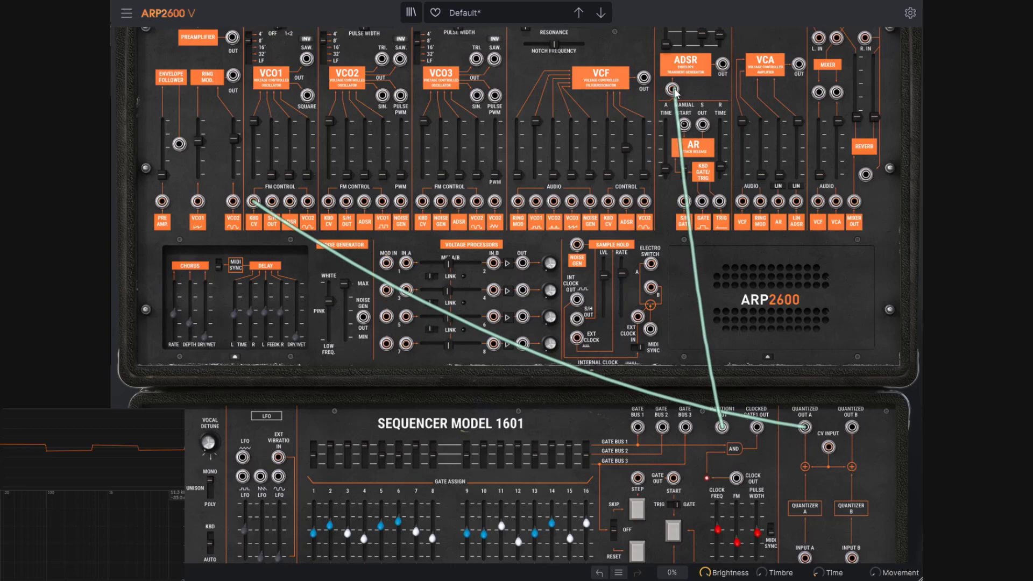
scroll(715, 197, "down", 3)
scroll(718, 294, "up", 5)
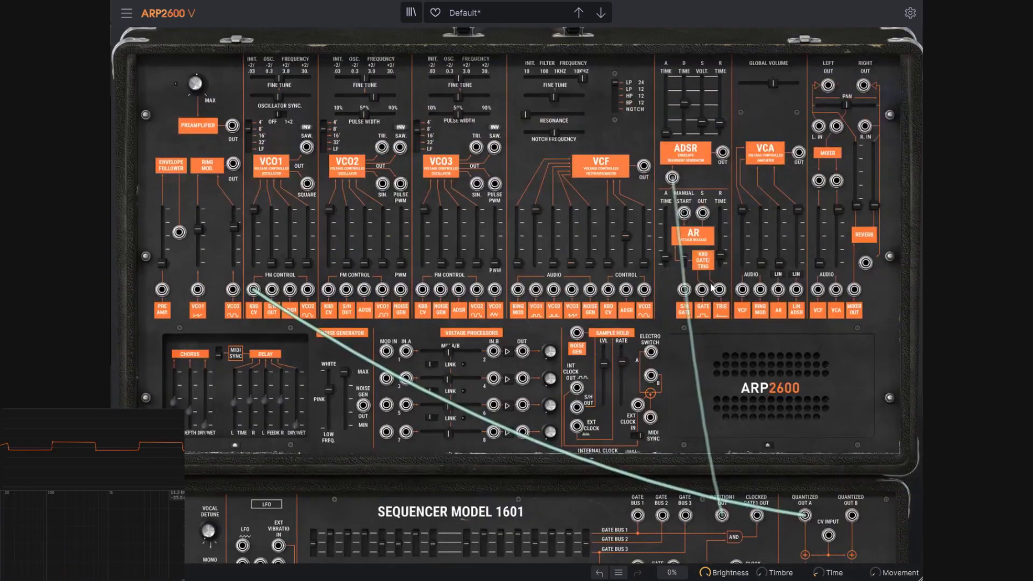
scroll(711, 288, "down", 3)
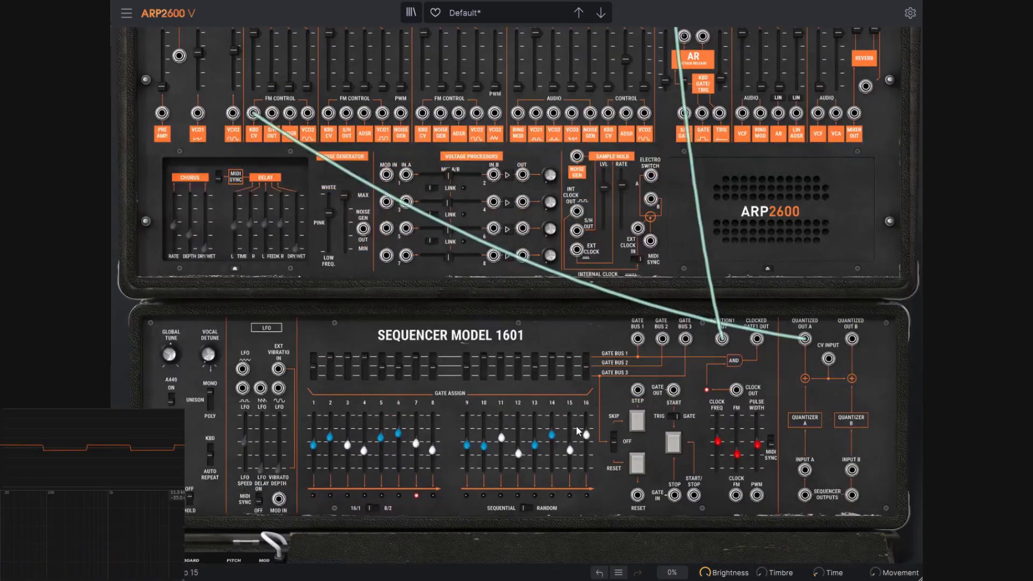
scroll(673, 343, "up", 4)
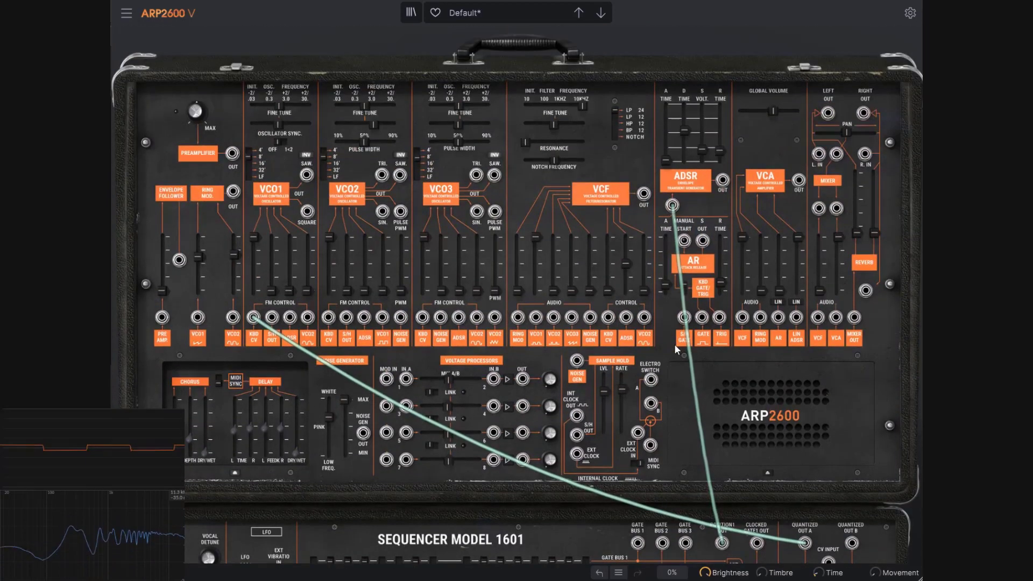
scroll(569, 344, "down", 6)
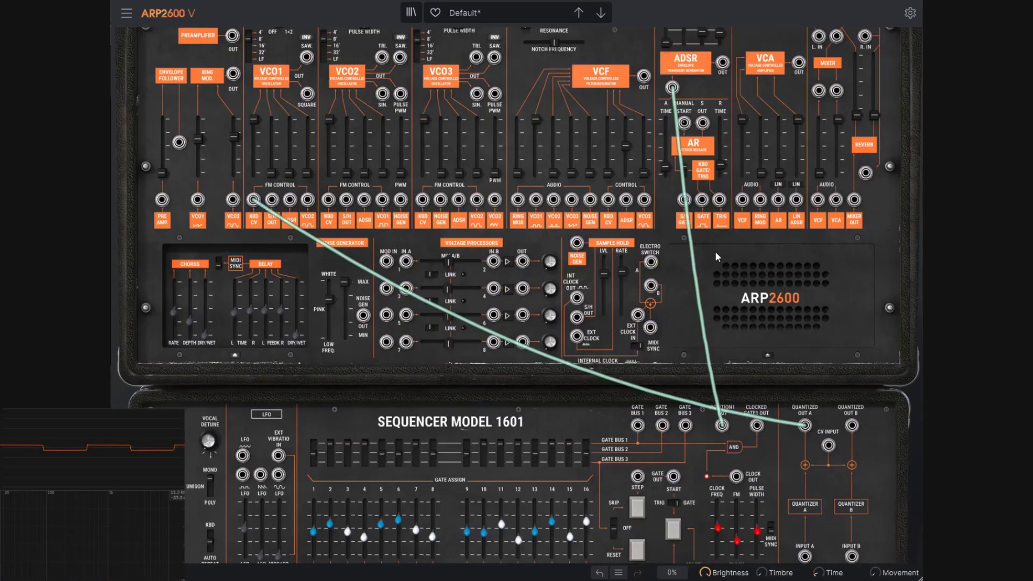
scroll(569, 347, "up", 1)
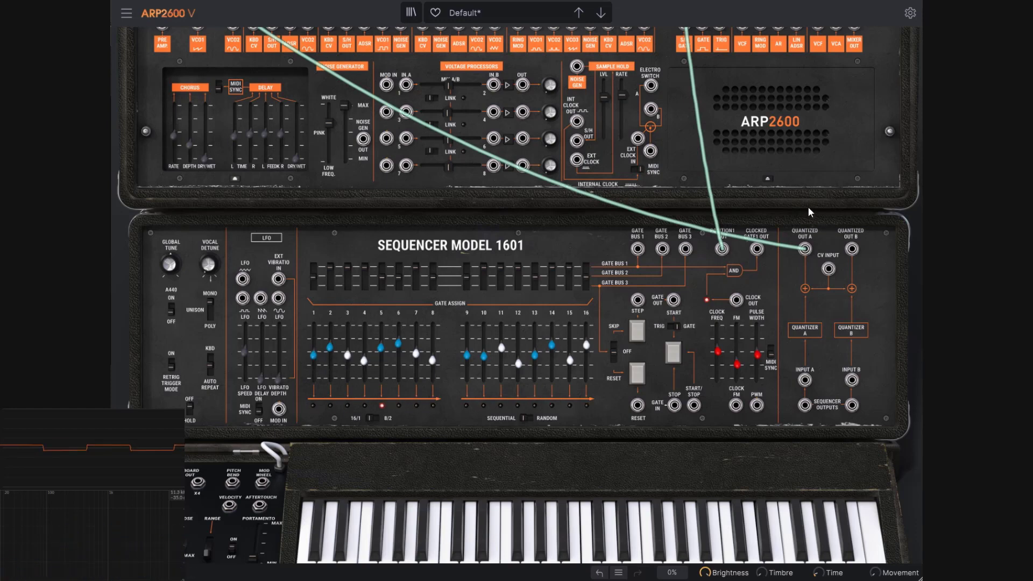
scroll(783, 284, "up", 1)
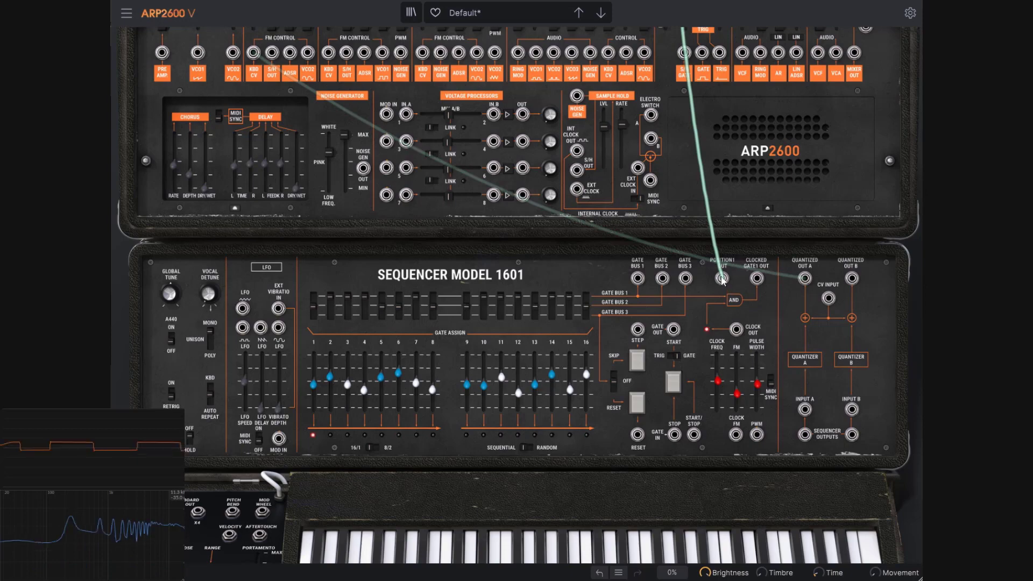
Replace the Position 1 Out cable at the ADSR's gate input with one from Clock Out
scroll(720, 280, "up", 4)
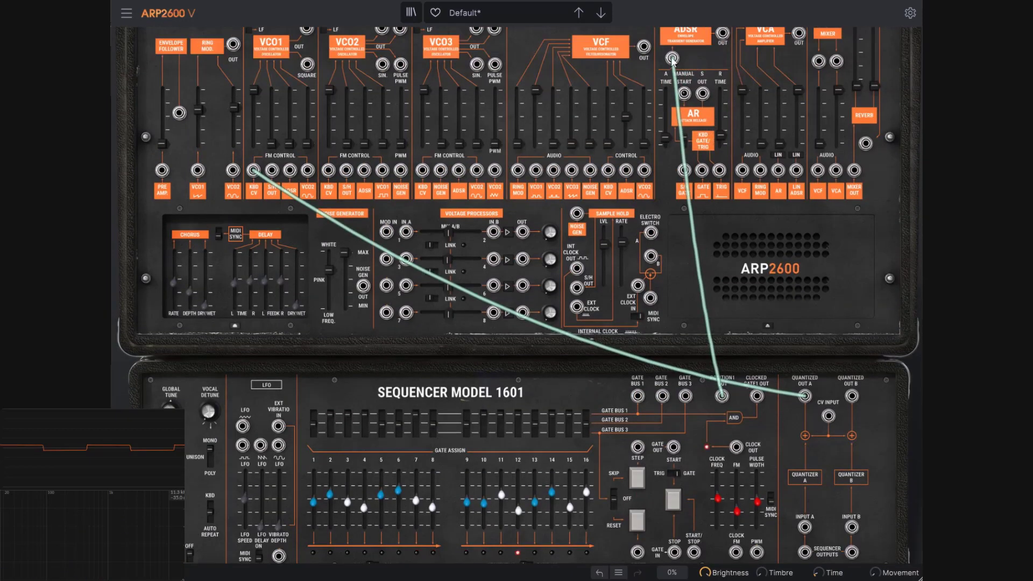
scroll(708, 312, "down", 5)
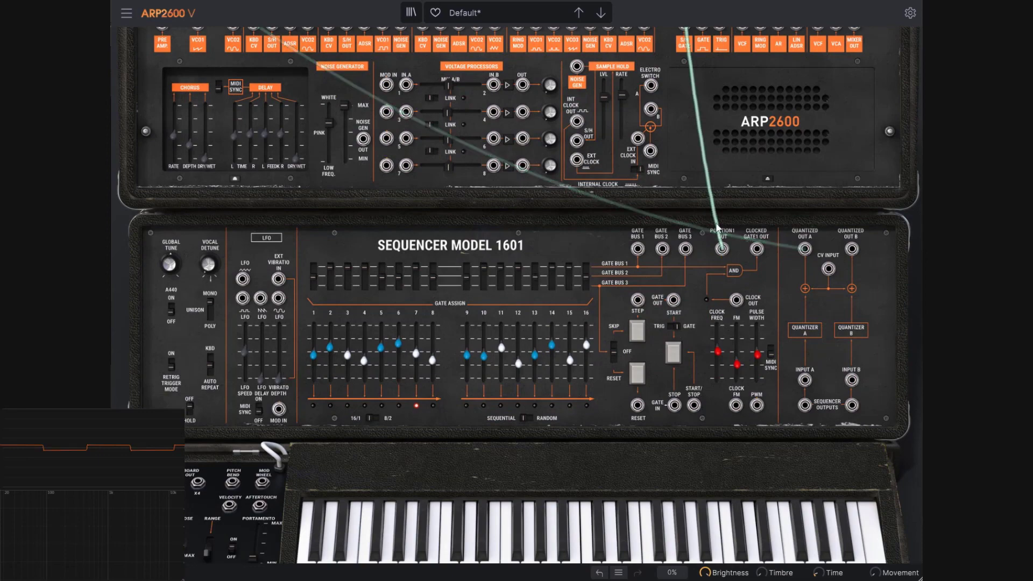
scroll(694, 177, "up", 6)
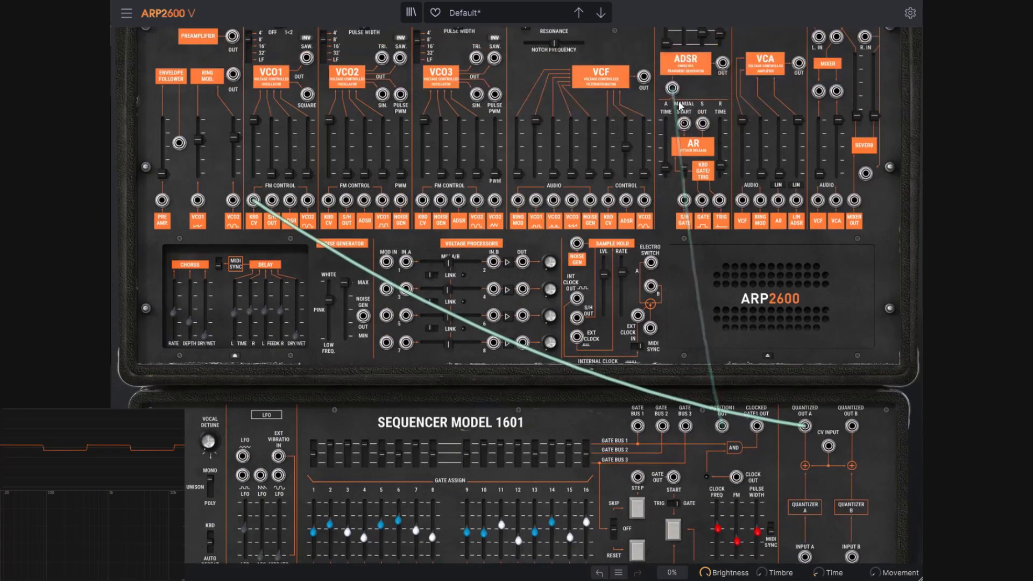
left_click_drag(673, 89, 739, 438)
left_click_drag(736, 479, 671, 88)
scroll(711, 122, "up", 3)
scroll(711, 123, "down", 9)
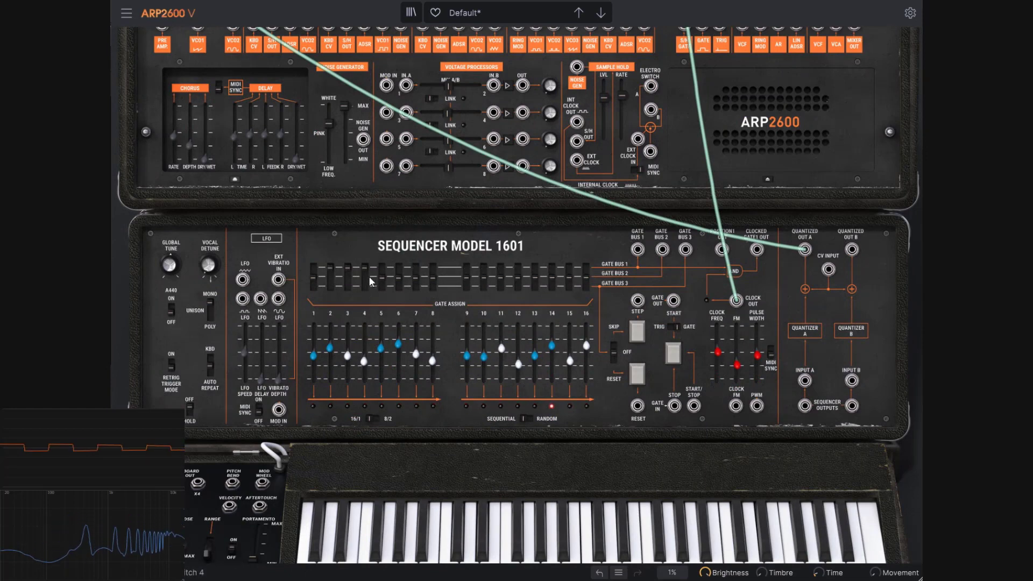
scroll(349, 288, "down", 1)
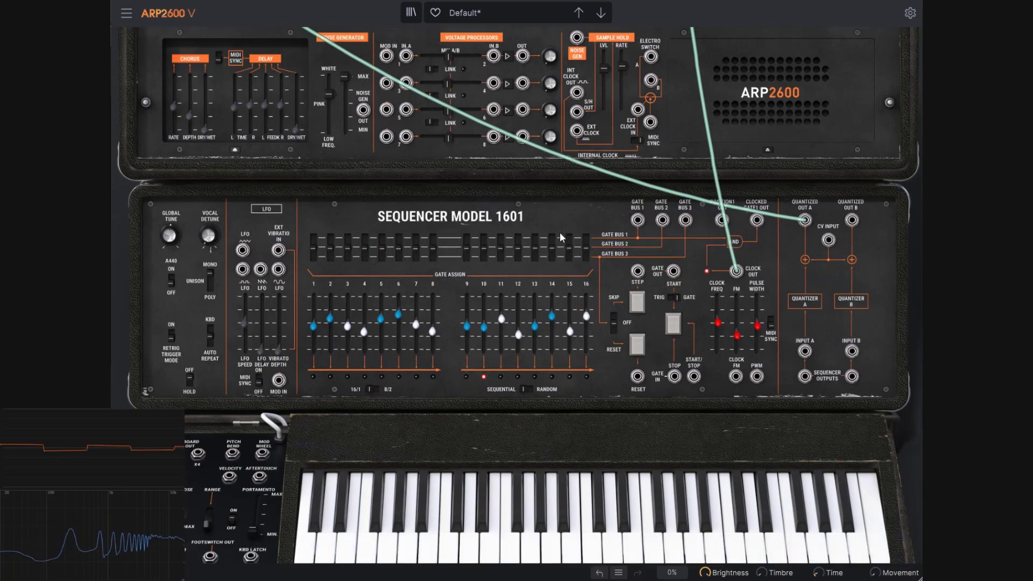
Lower the clock's pulse width and start the sequencer
left_click_drag(757, 325, 757, 334)
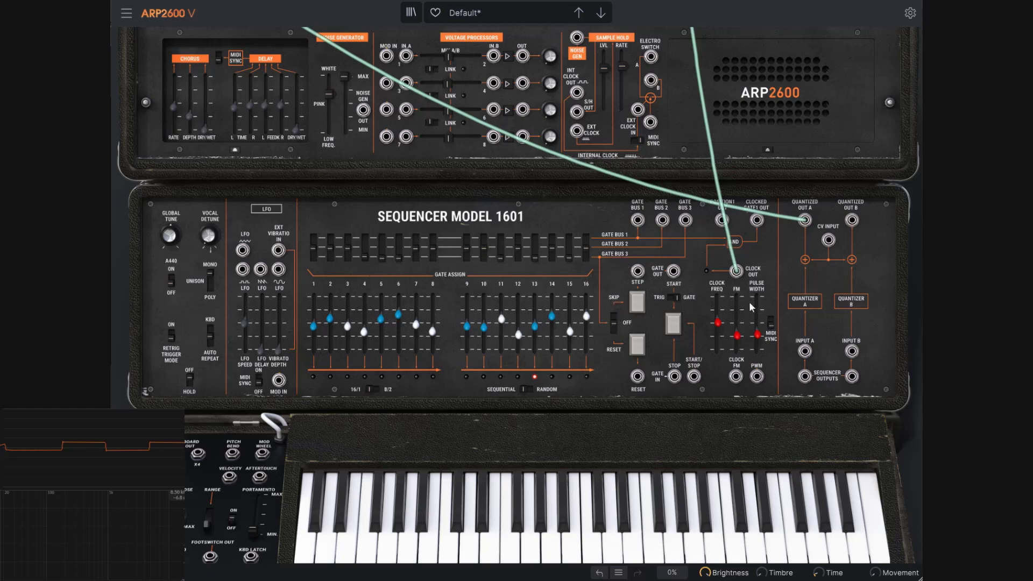
left_click(674, 323)
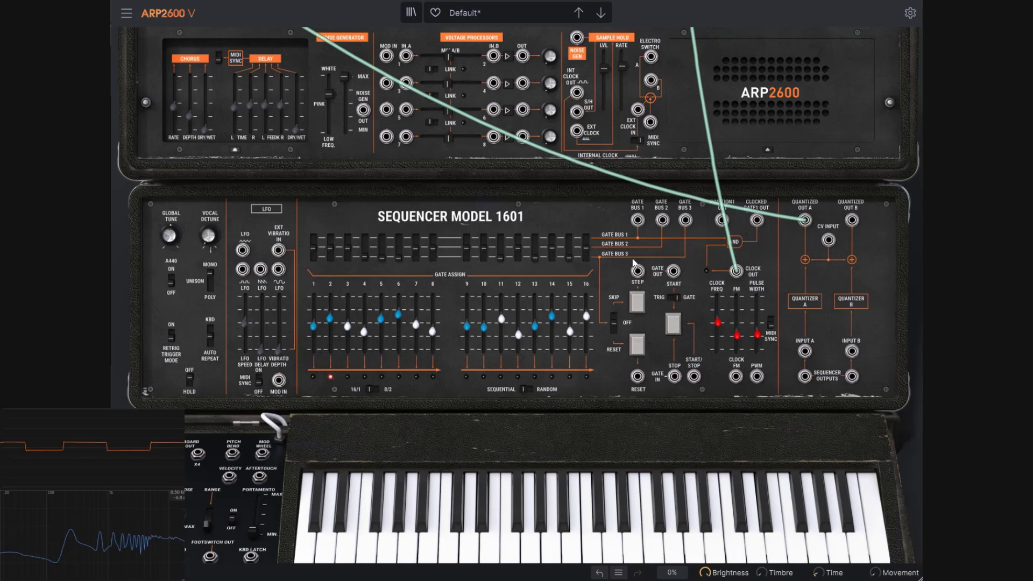
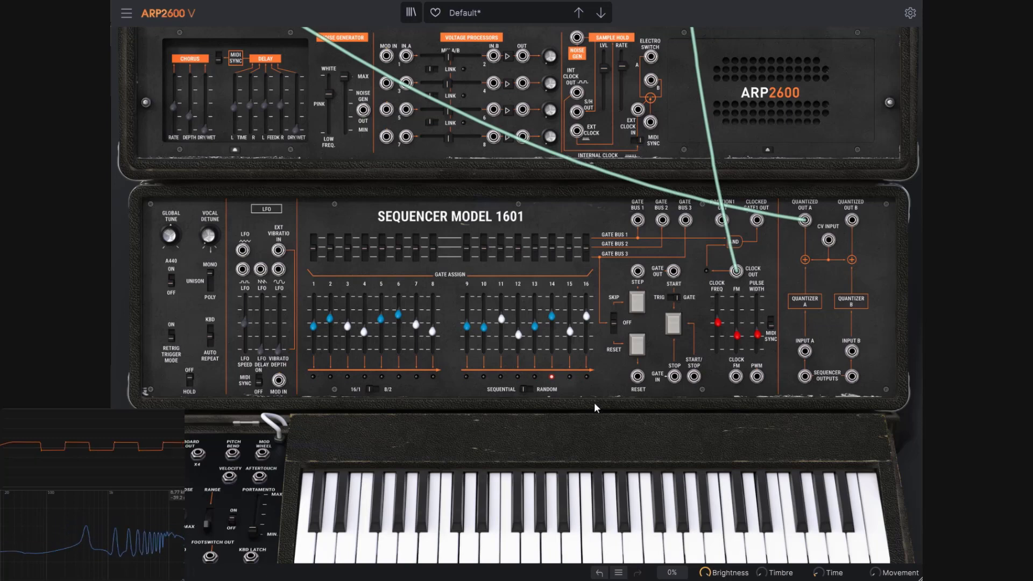
Try the random step order and split the sequencer into two parallel rows of eight steps with the 8/2 mode
left_click(529, 389)
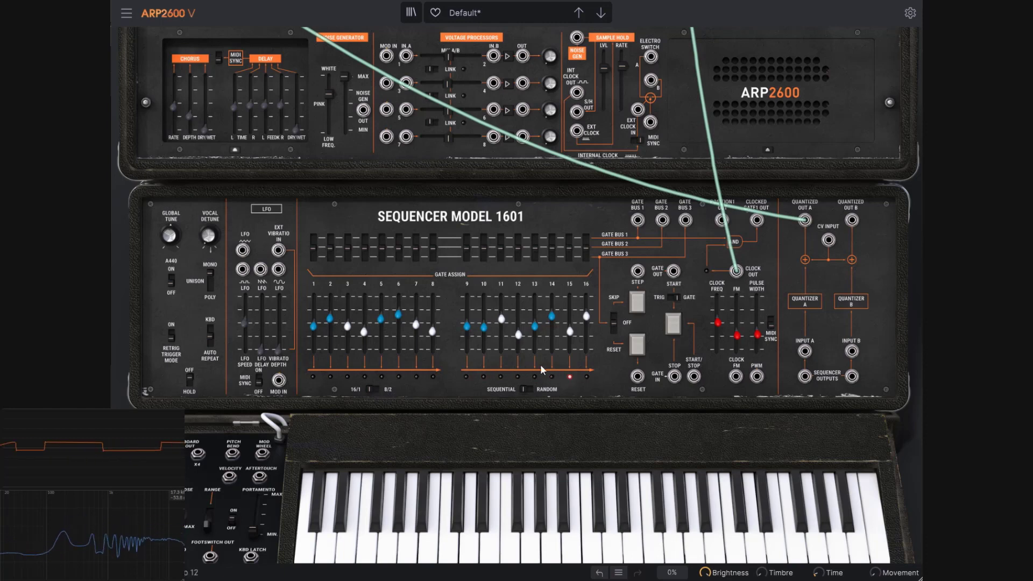
left_click(375, 388)
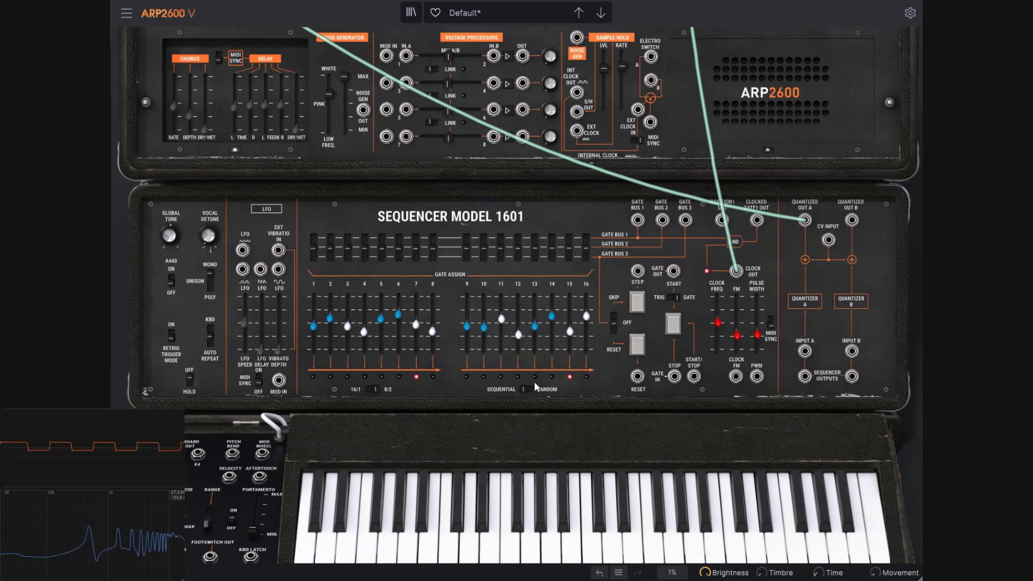
Stop the sequencer and set steps 9 to 16 to an alternating low and high pattern
left_click(674, 326)
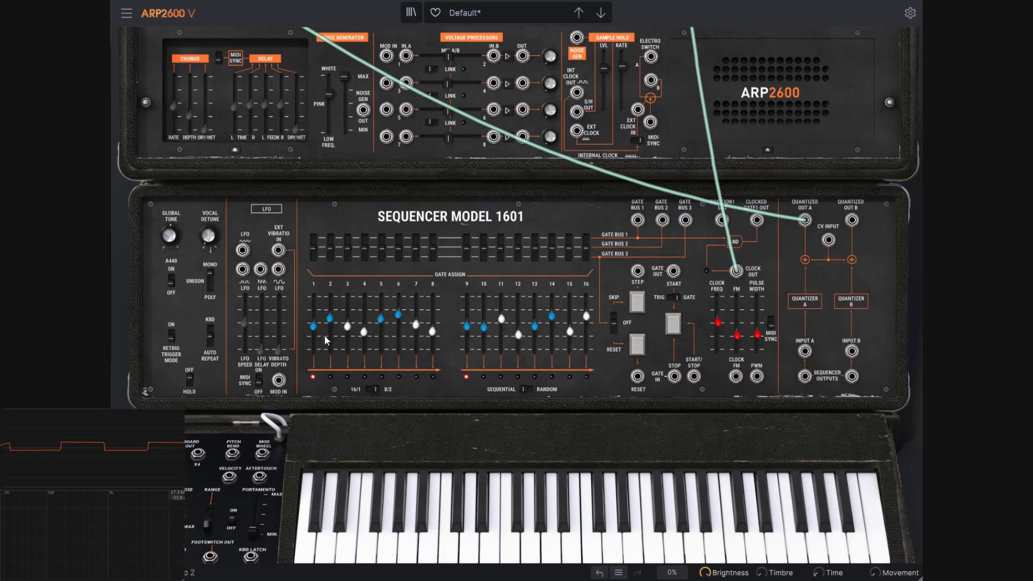
scroll(396, 348, "up", 1)
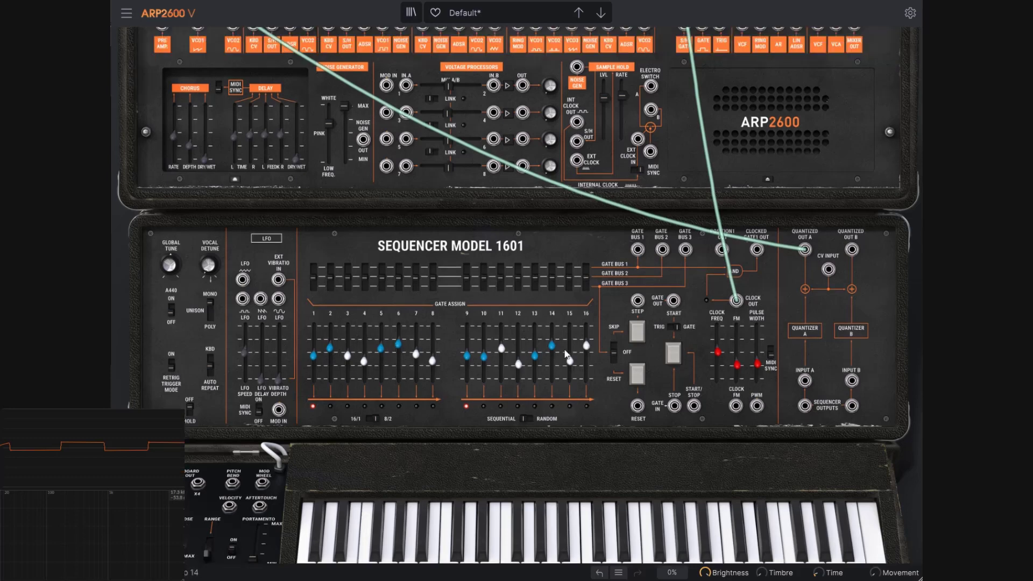
scroll(388, 209, "up", 4)
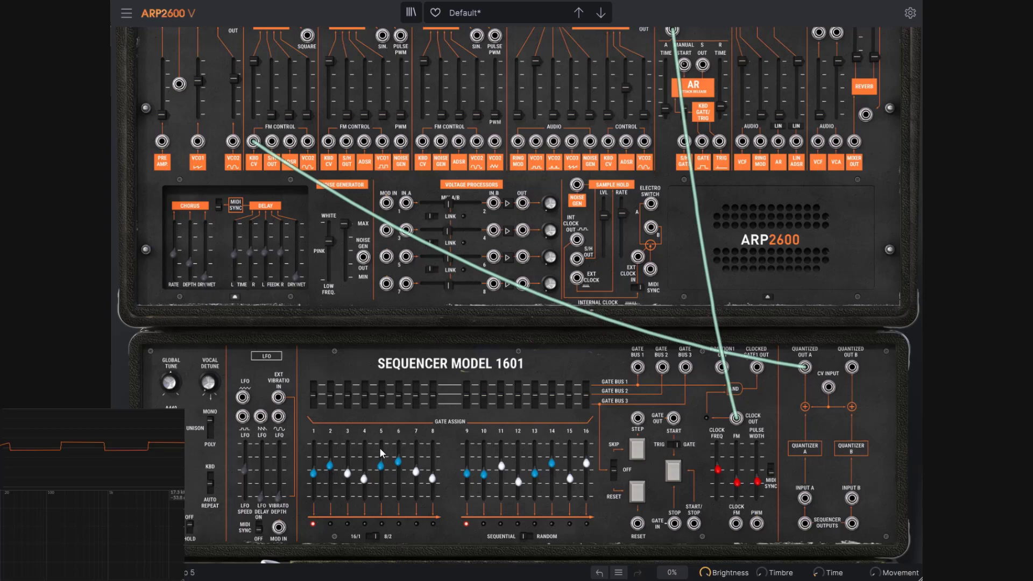
scroll(385, 457, "down", 3)
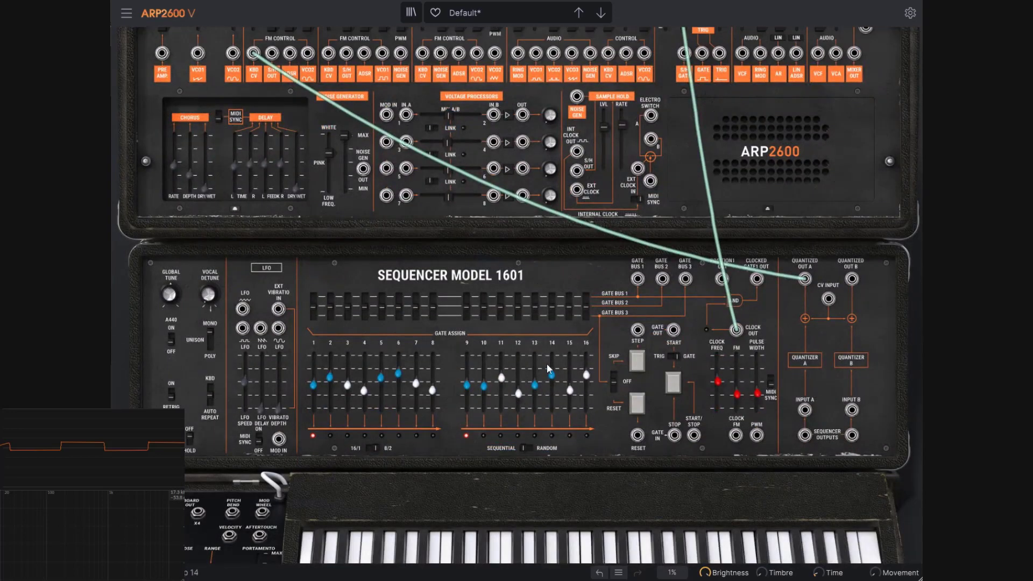
scroll(485, 275, "up", 4)
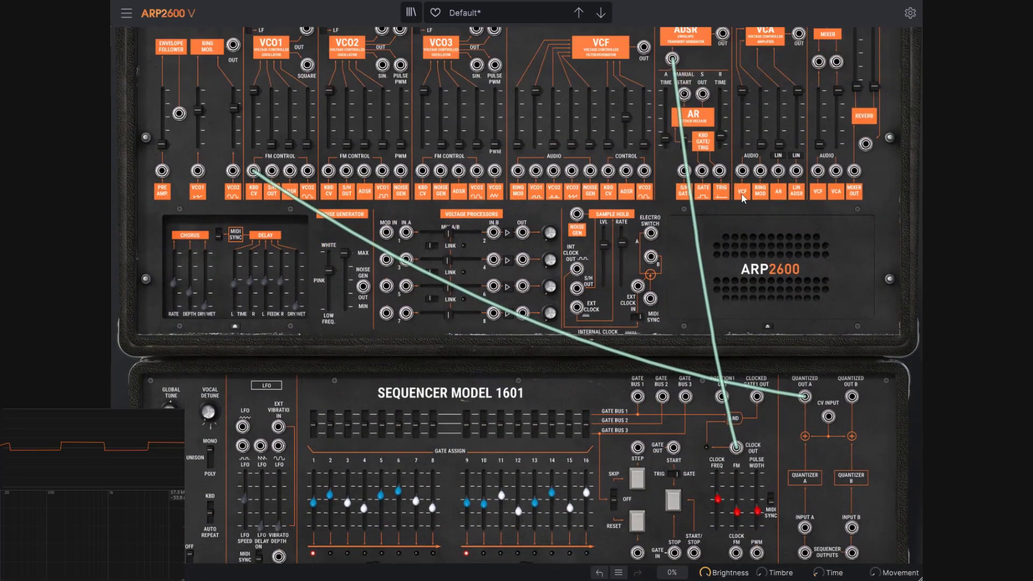
scroll(705, 268, "down", 3)
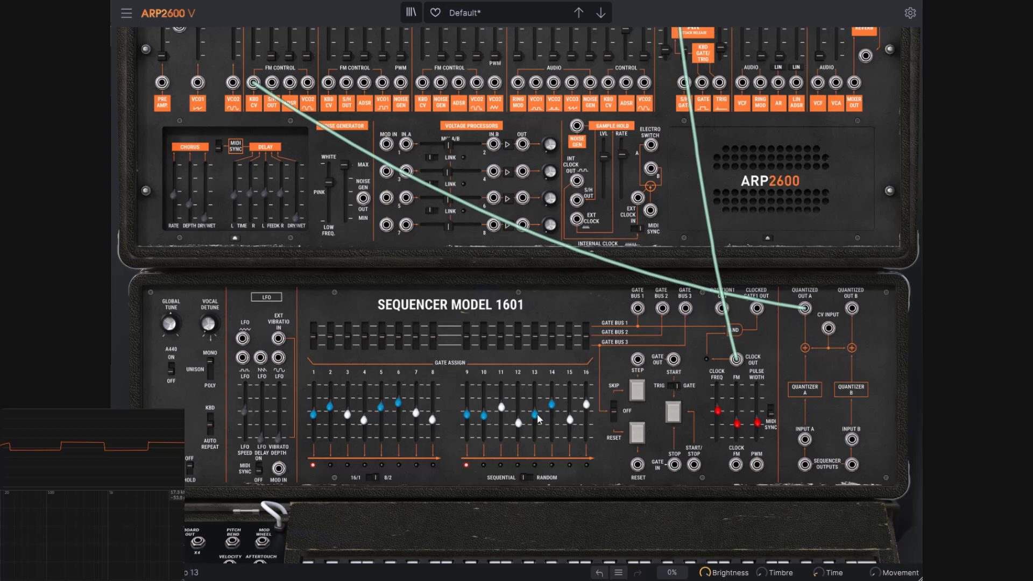
mouse_move(485, 415)
left_mouse_down()
mouse_move(491, 396)
mouse_move(466, 436)
mouse_move(501, 401)
mouse_move(506, 439)
mouse_move(518, 388)
mouse_move(535, 437)
mouse_move(551, 392)
mouse_move(569, 438)
left_mouse_up()
left_click_drag(552, 394, 587, 388)
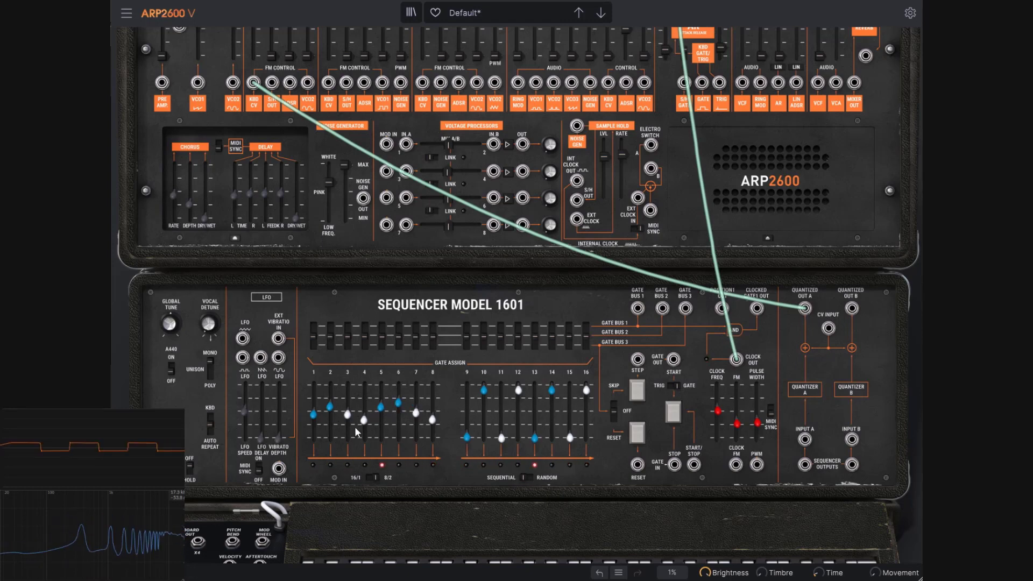
Patch Quantized Out B into the VCF's VCO2 control input and raise that input's level to about 0.26
scroll(293, 218, "up", 2)
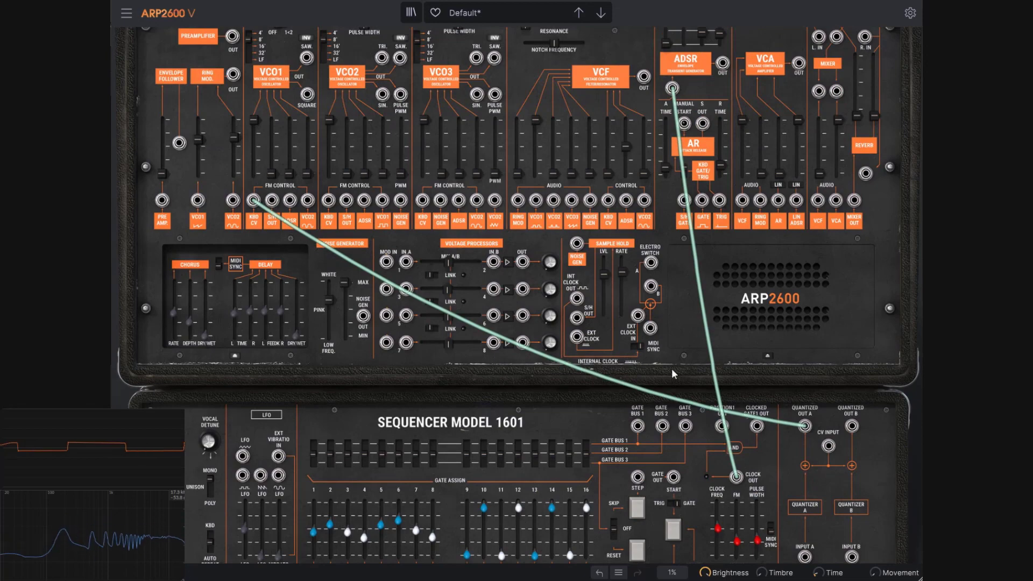
scroll(653, 365, "down", 2)
scroll(576, 455, "up", 1)
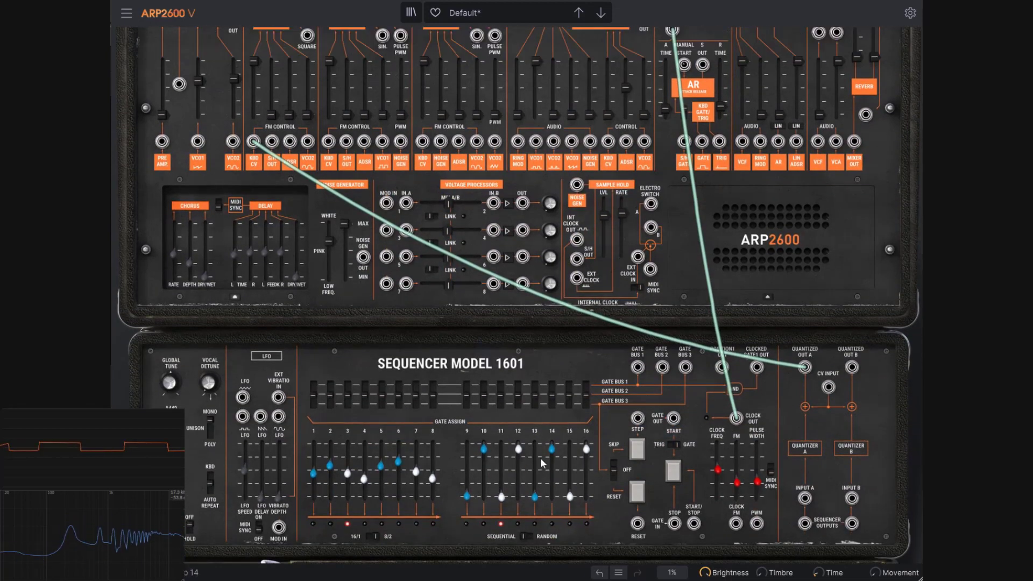
scroll(547, 459, "up", 1)
left_click_drag(852, 397, 645, 171)
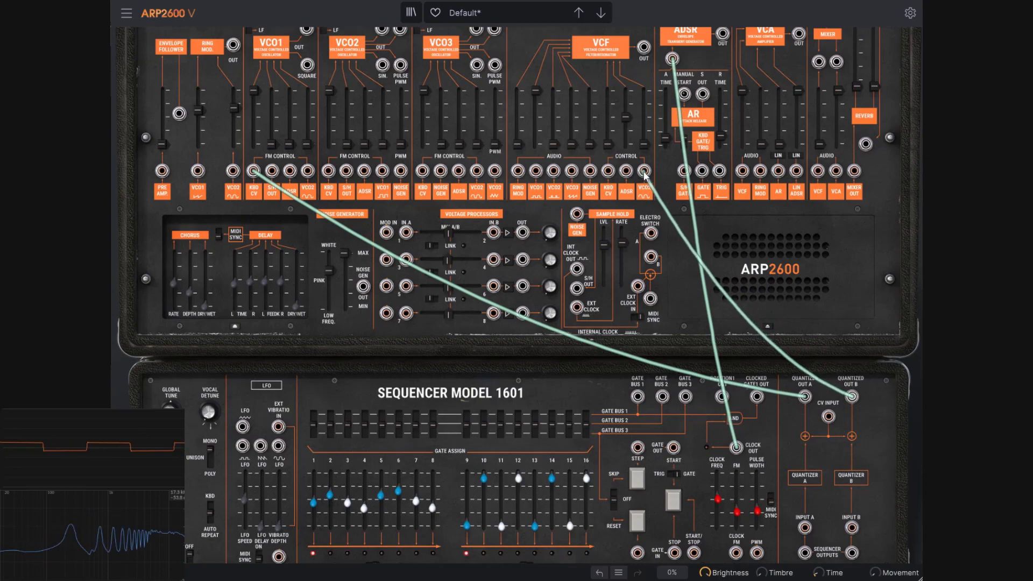
scroll(652, 285, "up", 5)
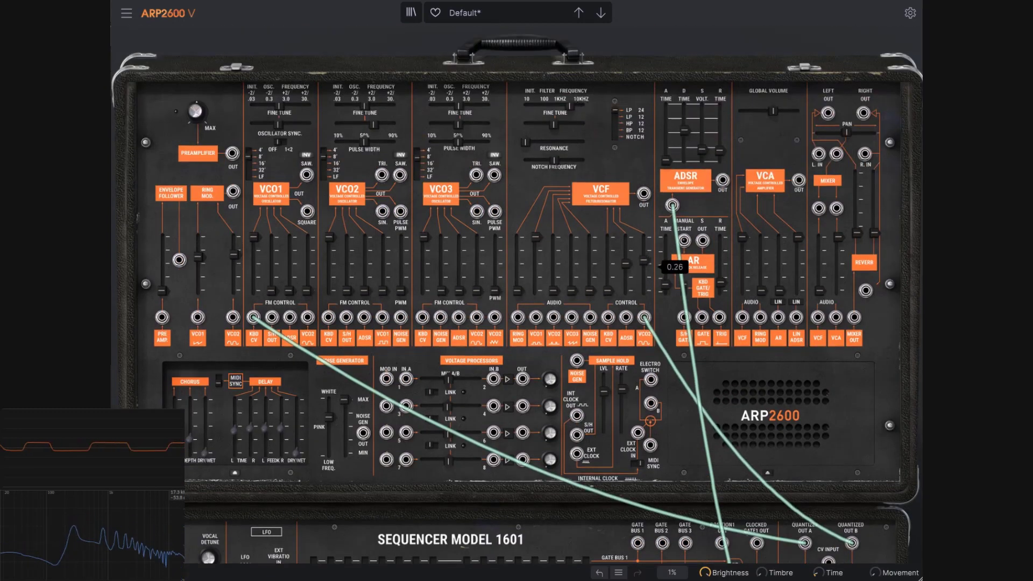
scroll(673, 269, "down", 9)
mouse_move(485, 364)
mouse_move(504, 408)
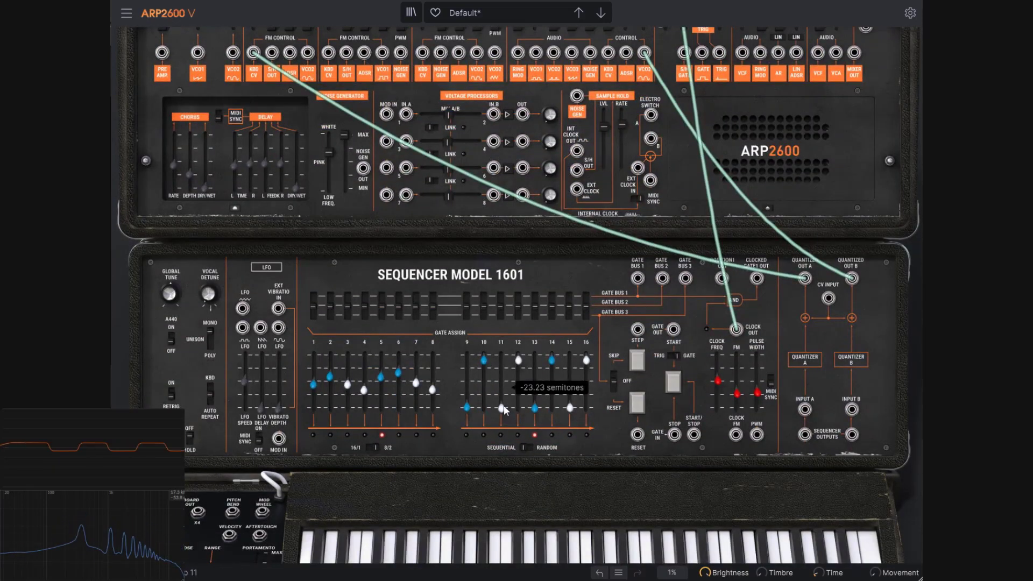
scroll(763, 331, "up", 5)
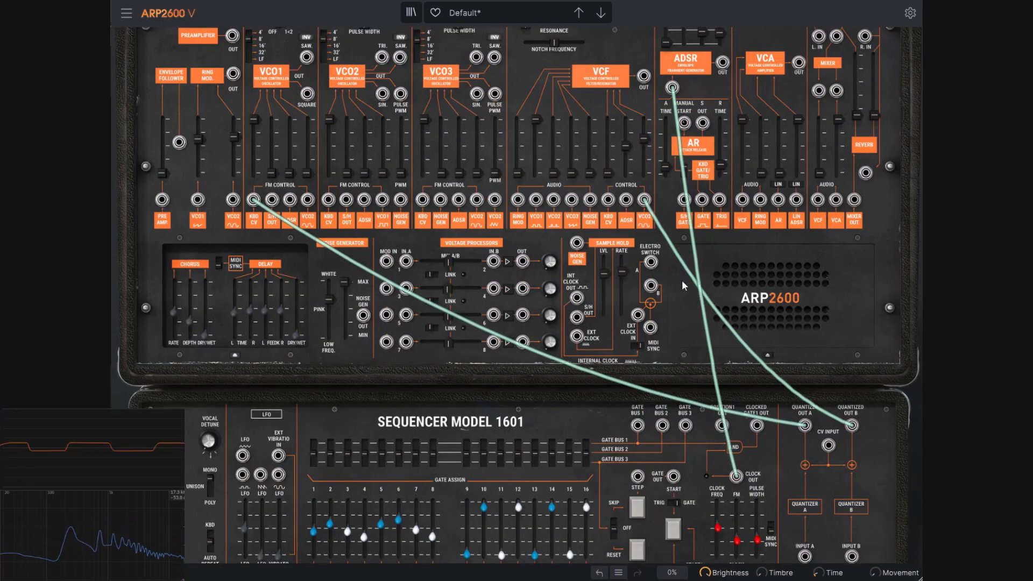
scroll(676, 279, "down", 4)
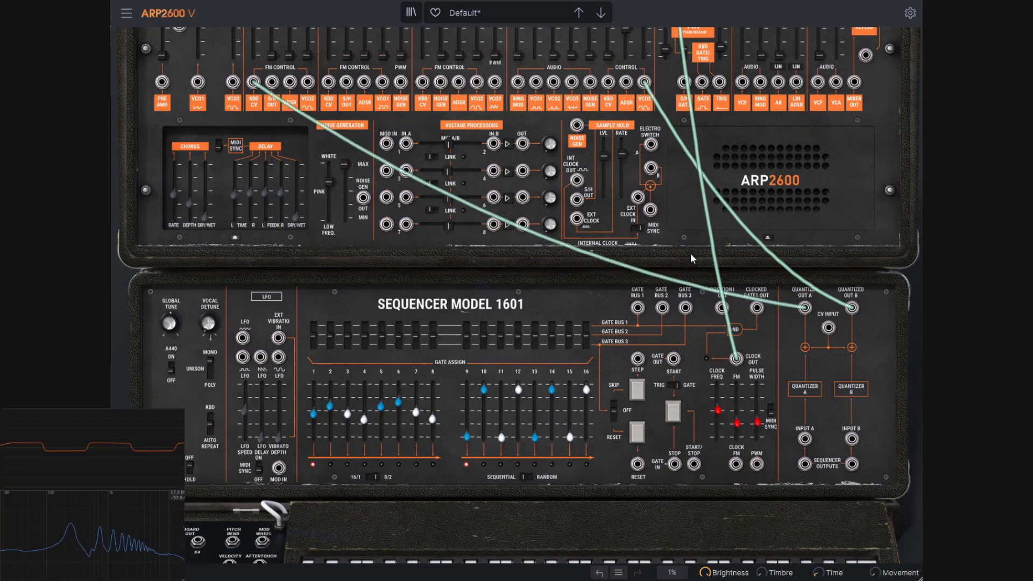
scroll(296, 319, "down", 2)
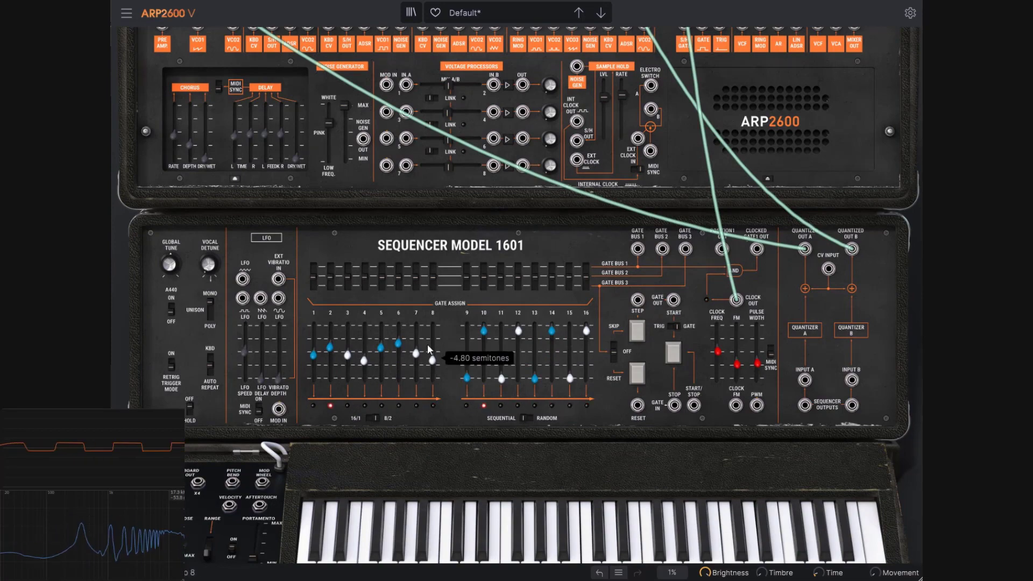
Stop the sequencer and reset the pitches of steps 1 to 8 to 0 semitones
scroll(427, 343, "down", 2)
left_click(677, 301)
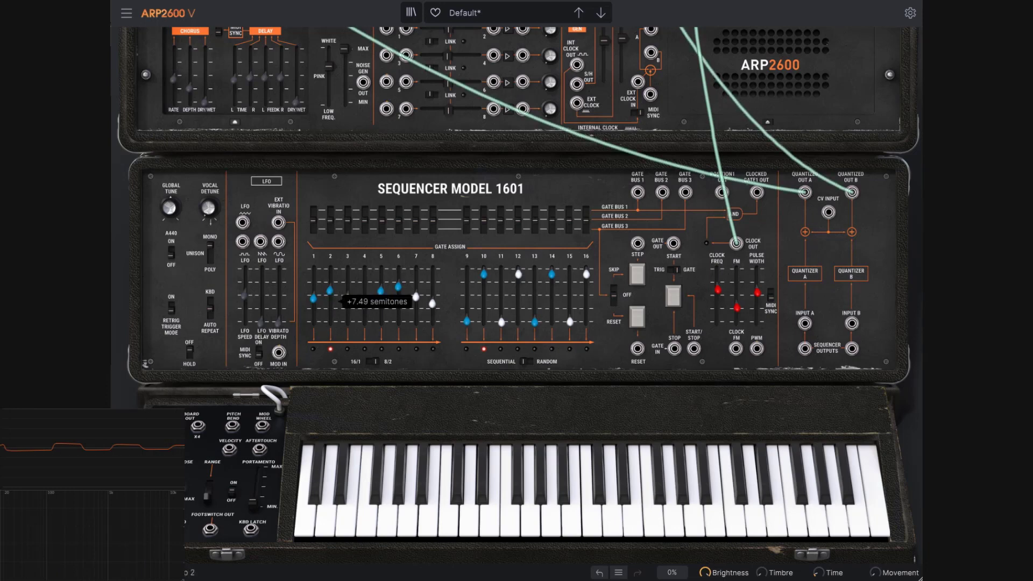
double_click(330, 298)
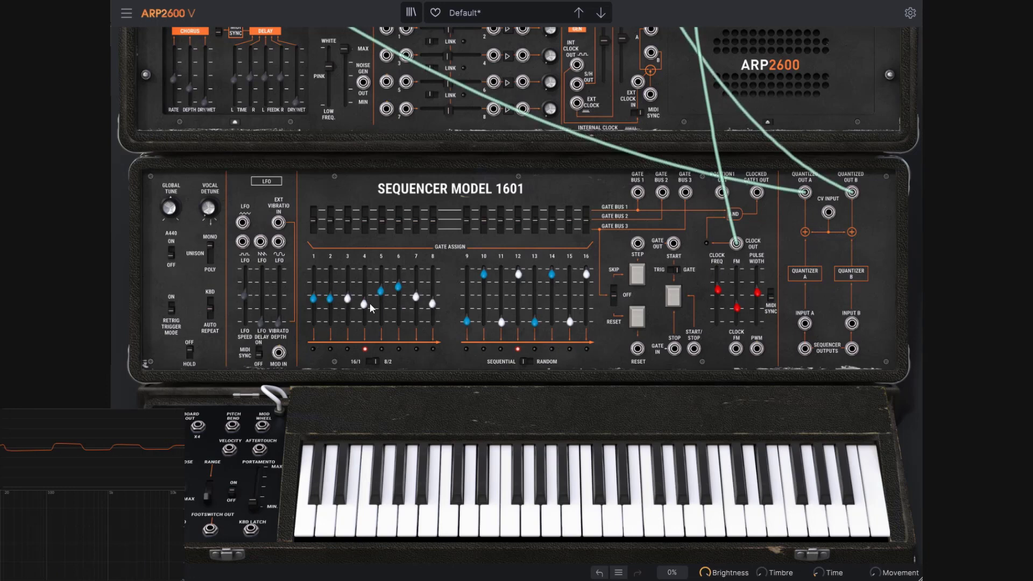
double_click(364, 304)
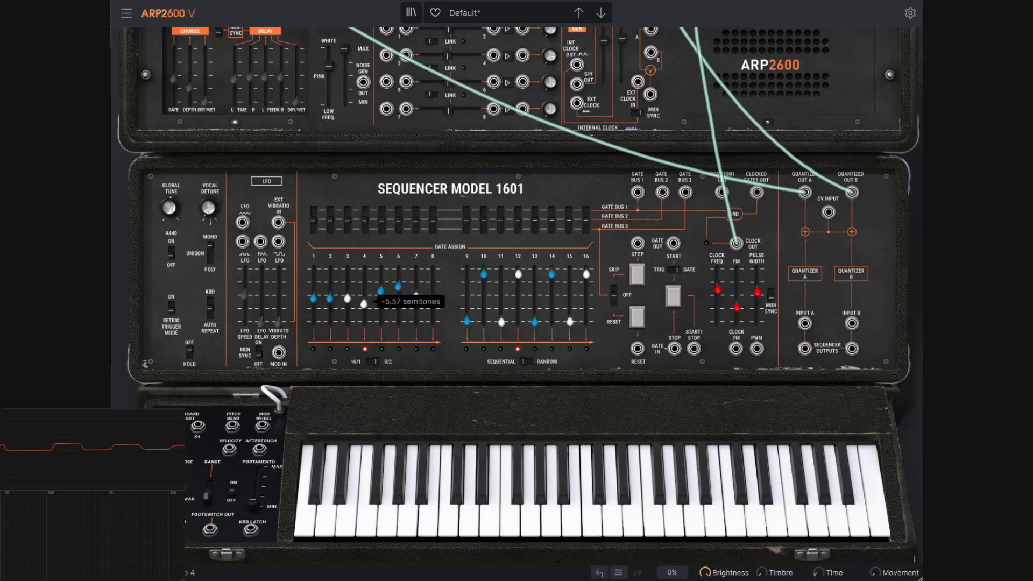
double_click(381, 291)
double_click(398, 286)
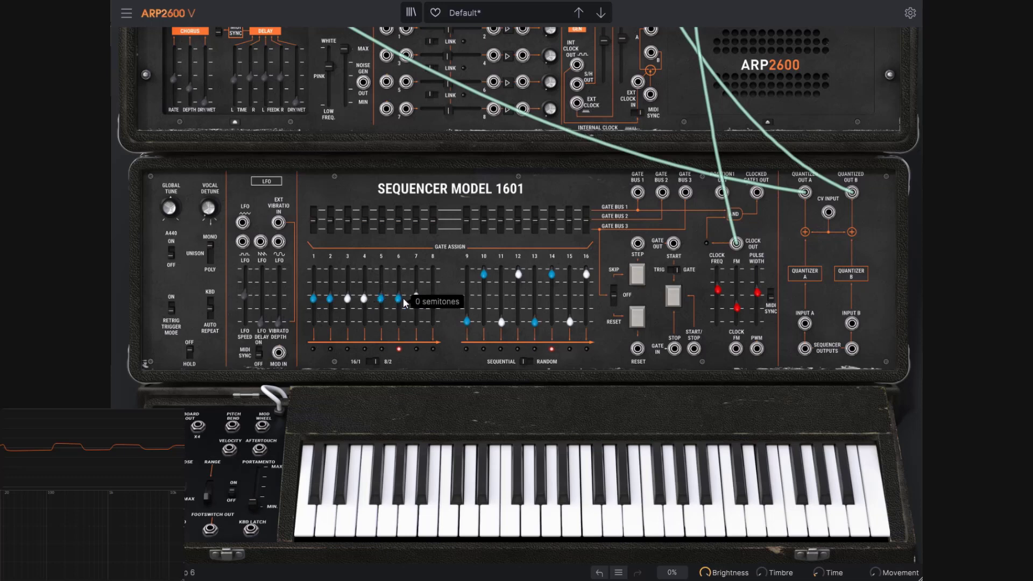
double_click(436, 303)
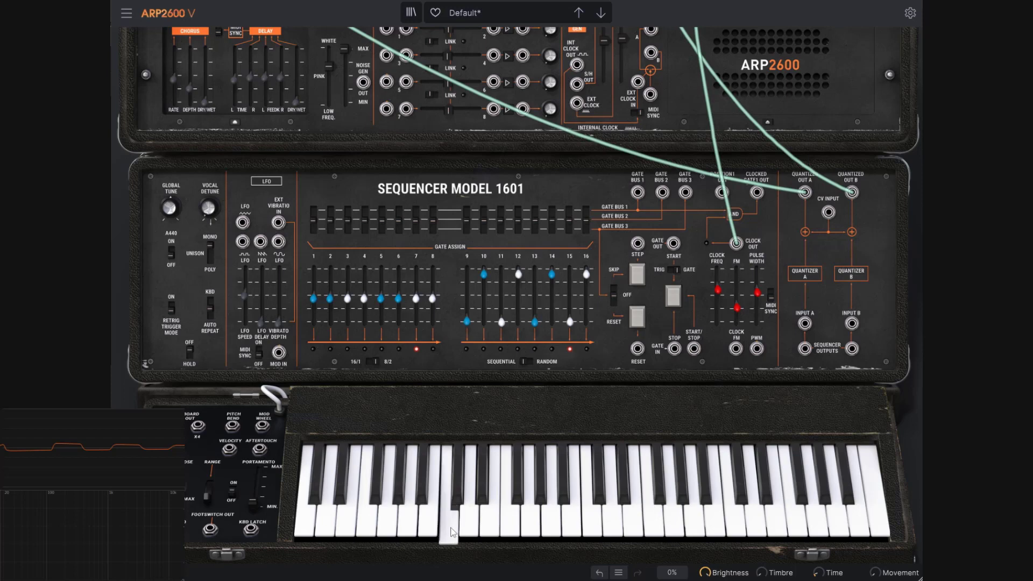
Raise the pitches of steps 2, 4, 6 and 8 to about +12 semitones
mouse_move(329, 302)
left_mouse_down()
mouse_move(329, 285)
mouse_move(331, 294)
left_mouse_up()
left_click_drag(330, 294, 331, 293)
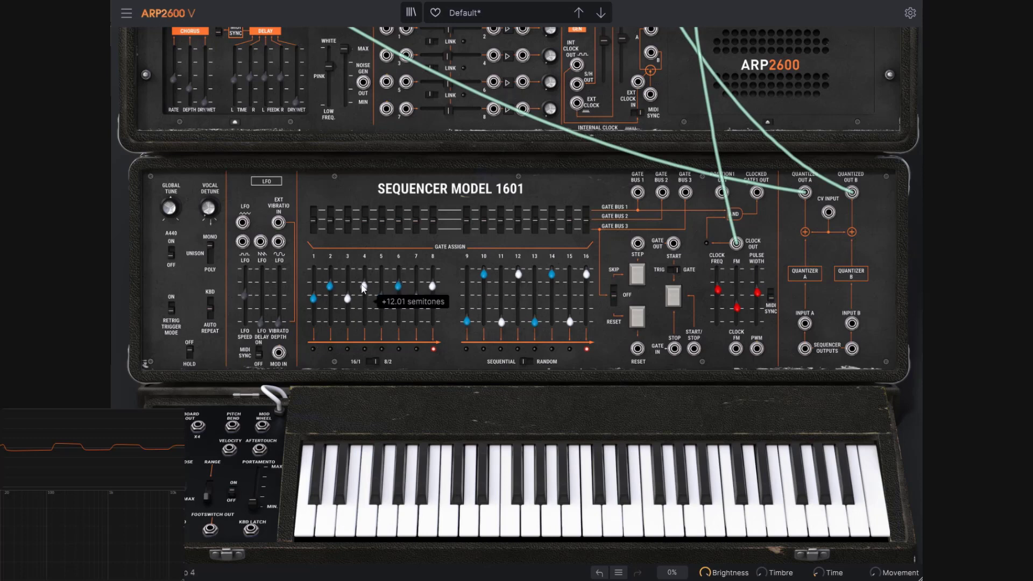
mouse_move(330, 284)
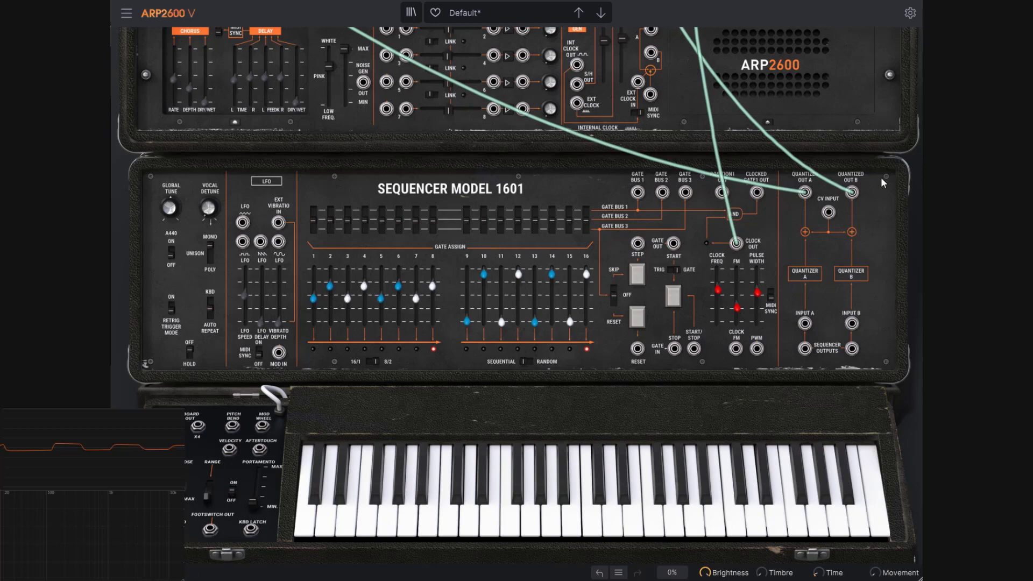
Unplug the Quantized Out B cable from the VCF's VCO2 control input
scroll(703, 140, "up", 4)
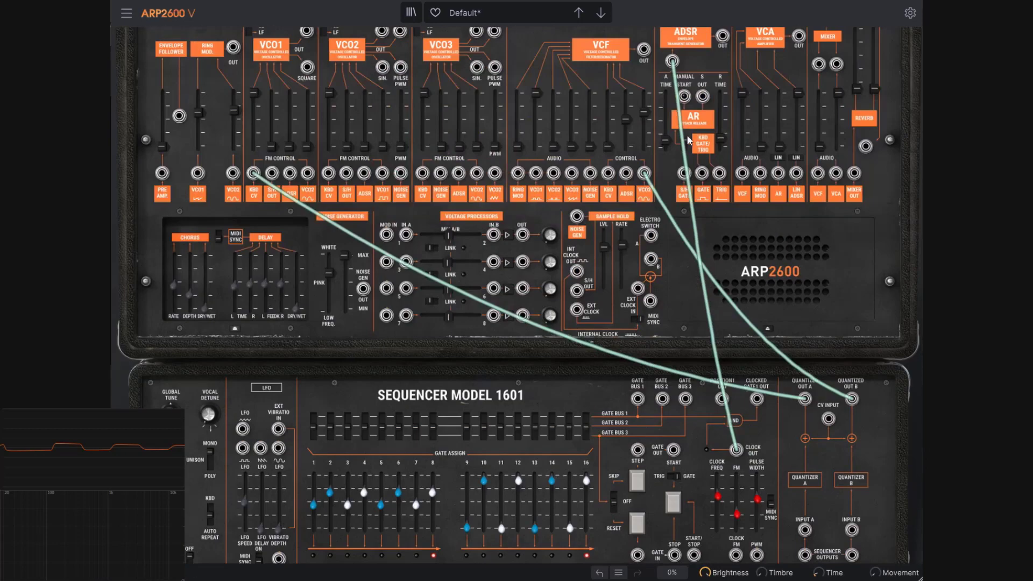
left_click_drag(644, 173, 655, 182)
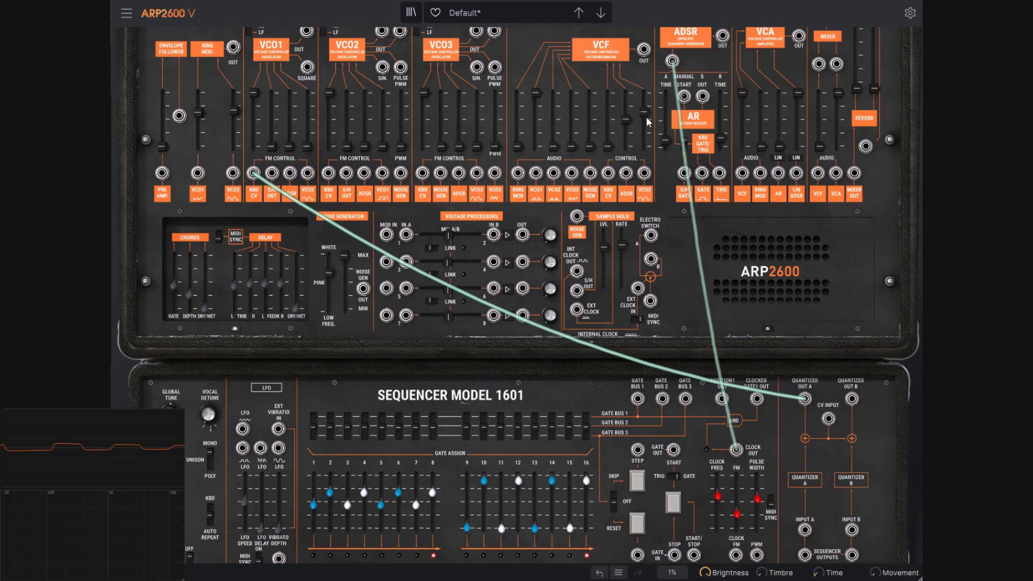
scroll(784, 258, "down", 2)
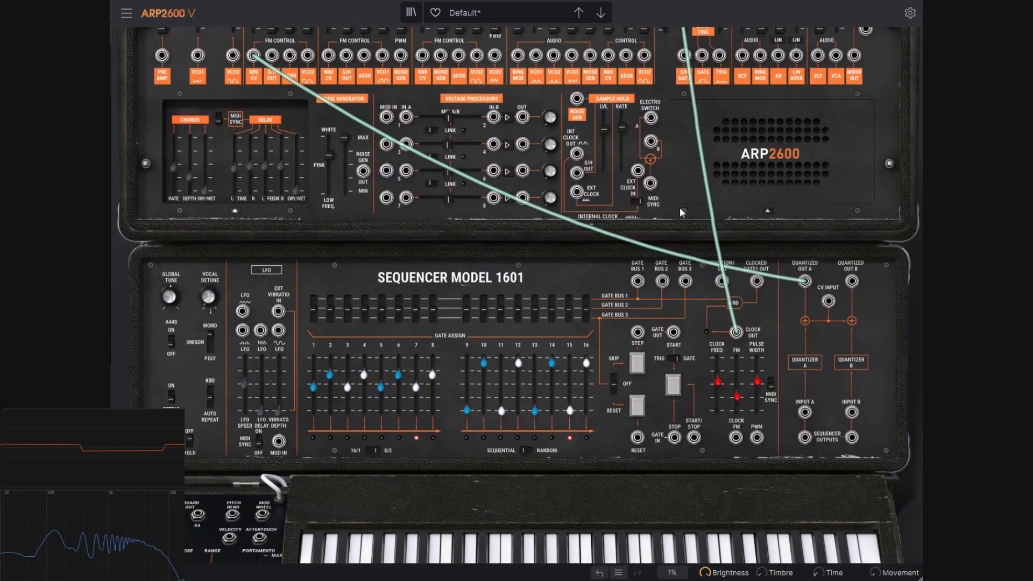
Adjust the pitch of sequencer step 2 to about +12.01 semitones
scroll(694, 252, "up", 4)
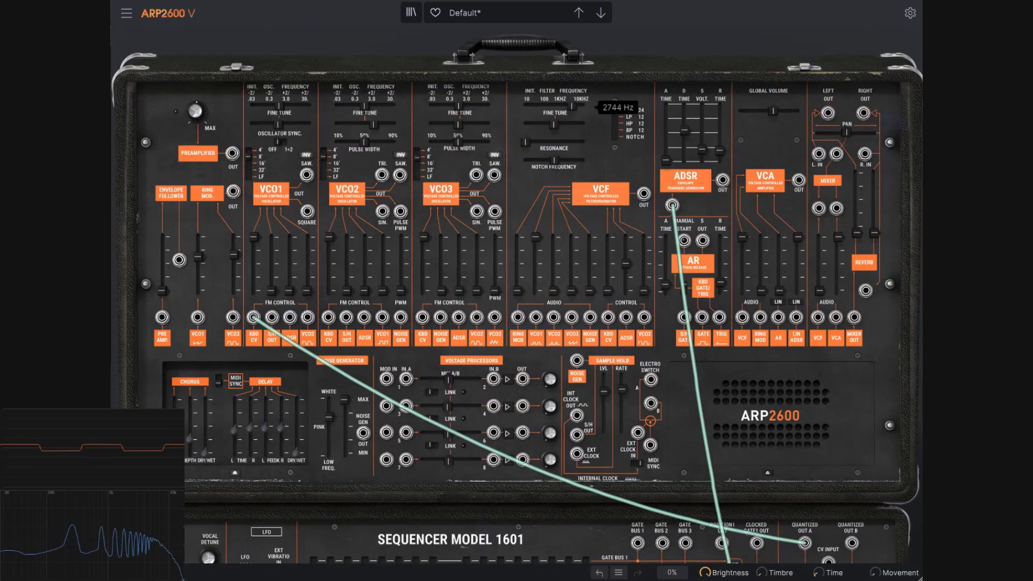
scroll(680, 226, "down", 5)
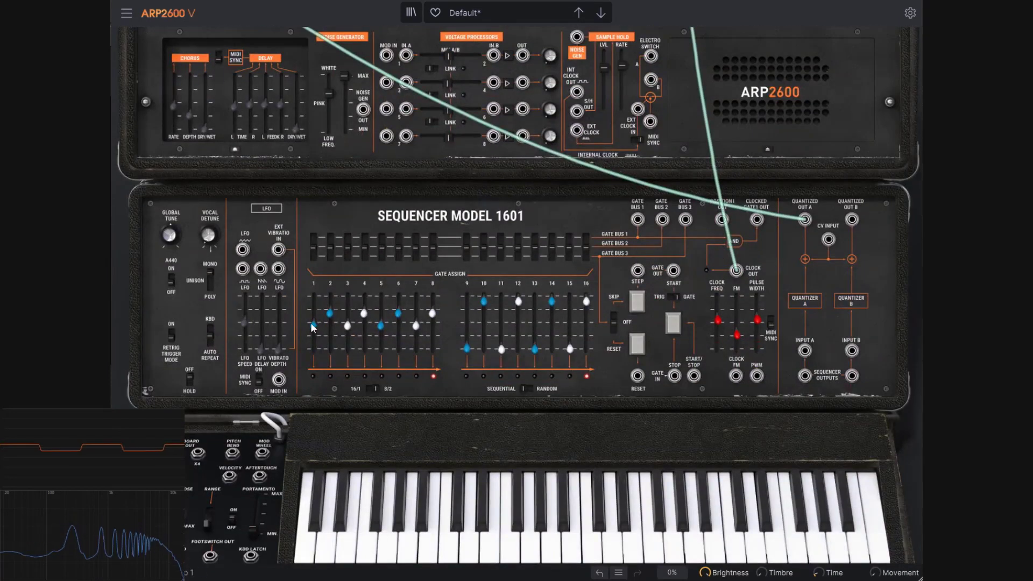
mouse_move(331, 318)
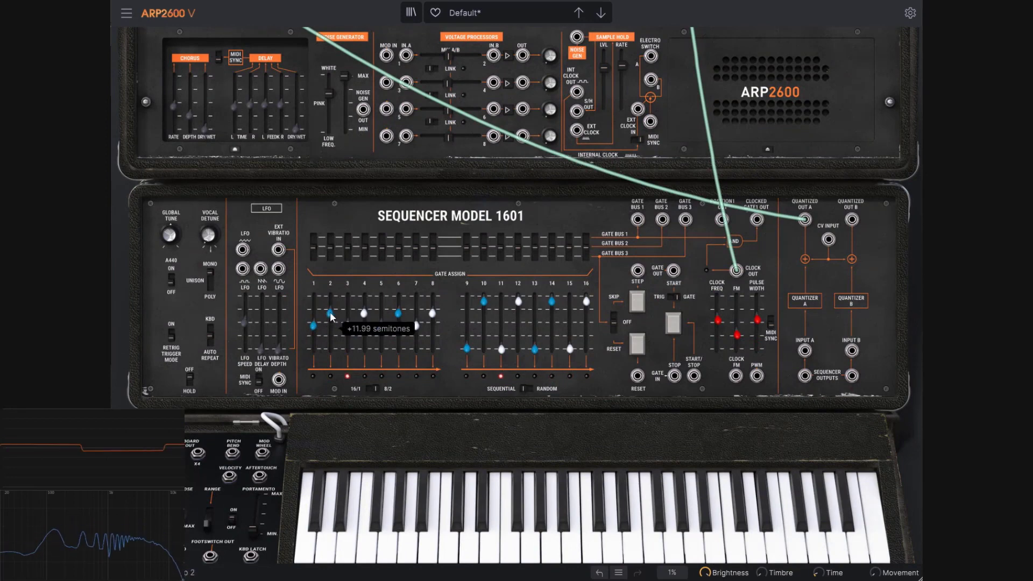
left_click_drag(331, 317, 331, 316)
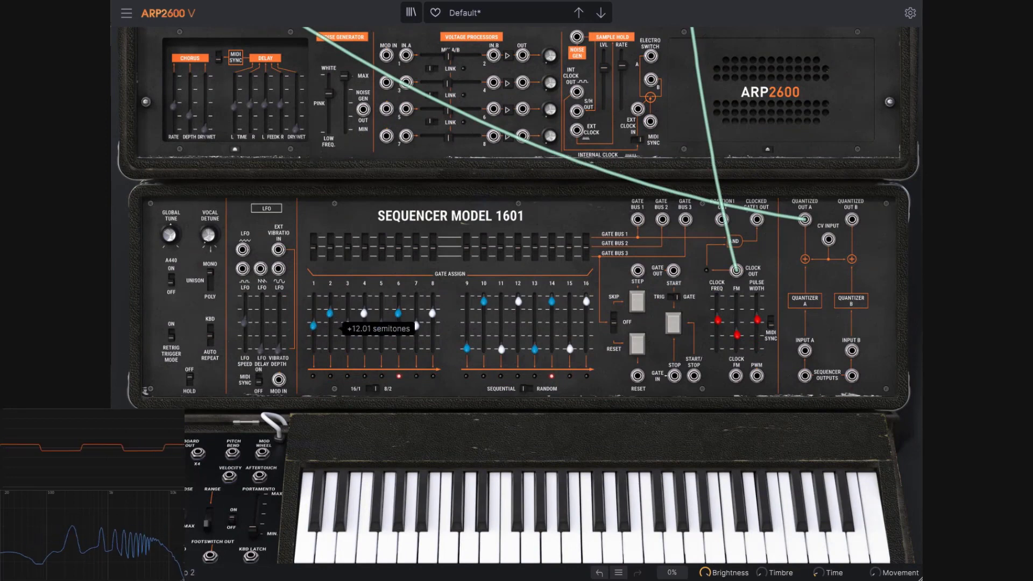
Play single keyboard notes in different octaves to audition the transposition of the running sequence through Quantized Out A
scroll(344, 430, "down", 1)
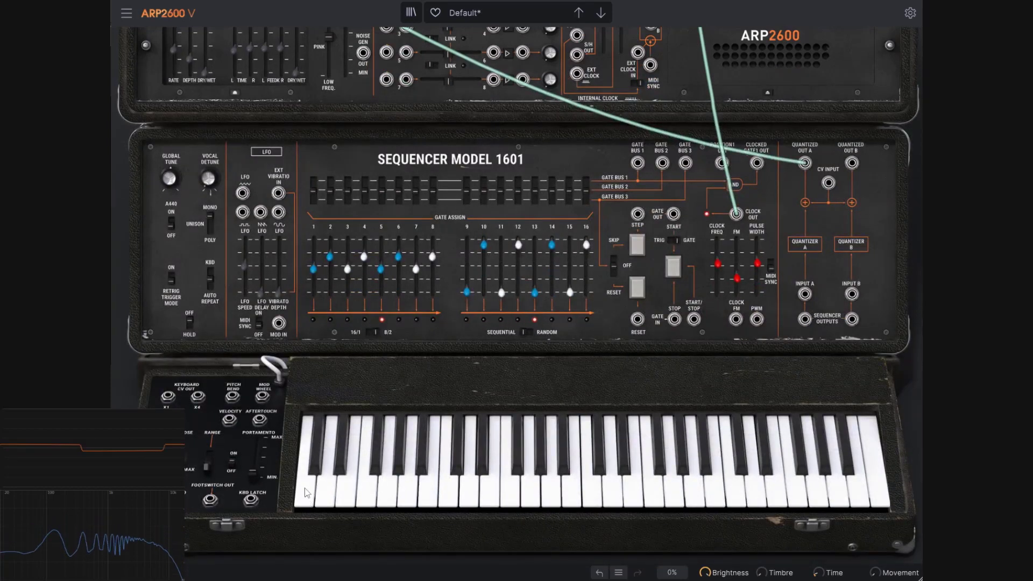
mouse_move(314, 273)
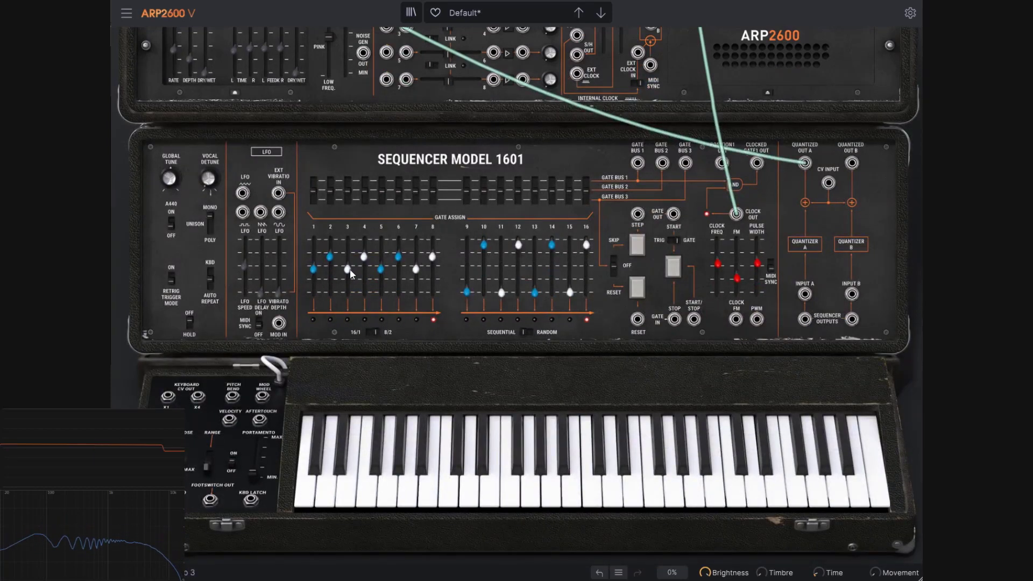
left_click(307, 495)
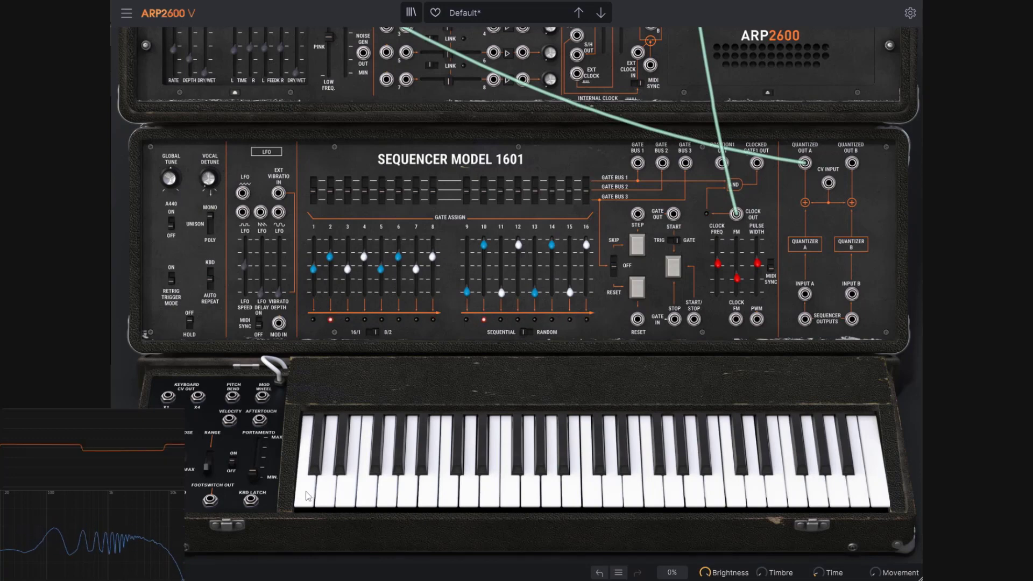
left_click(305, 493)
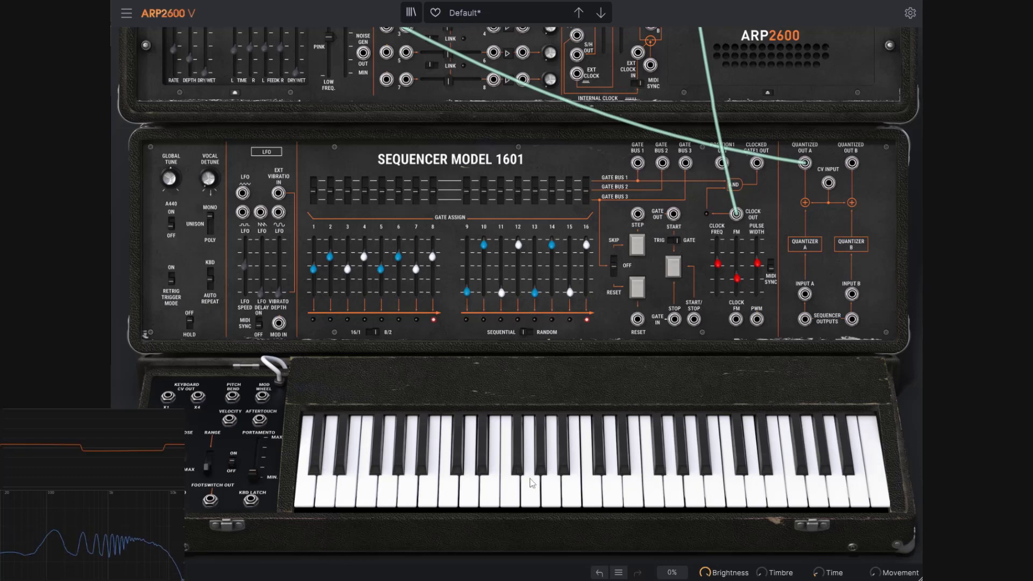
left_click(446, 493)
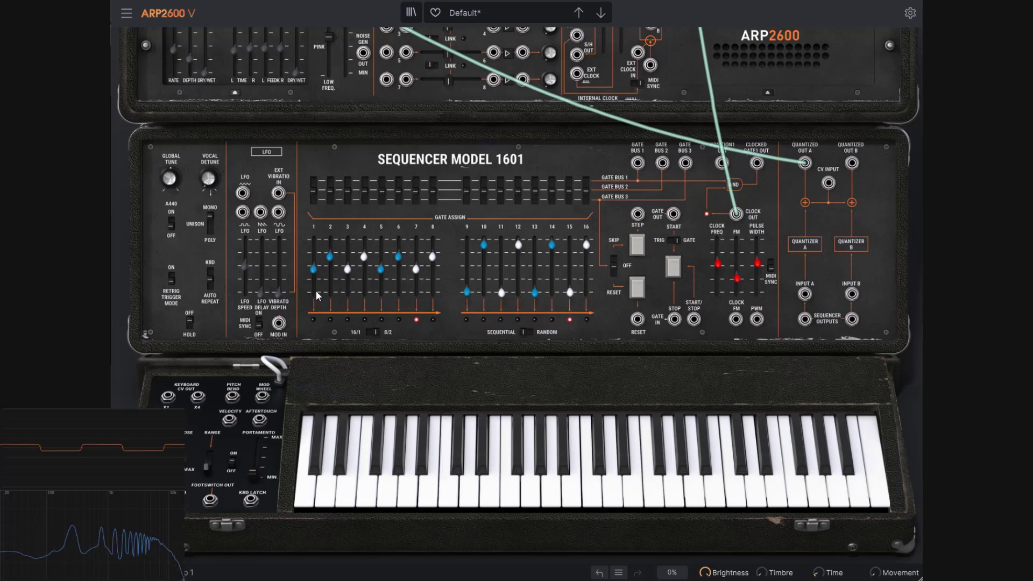
left_click(452, 488)
left_click(592, 500)
left_click(733, 498)
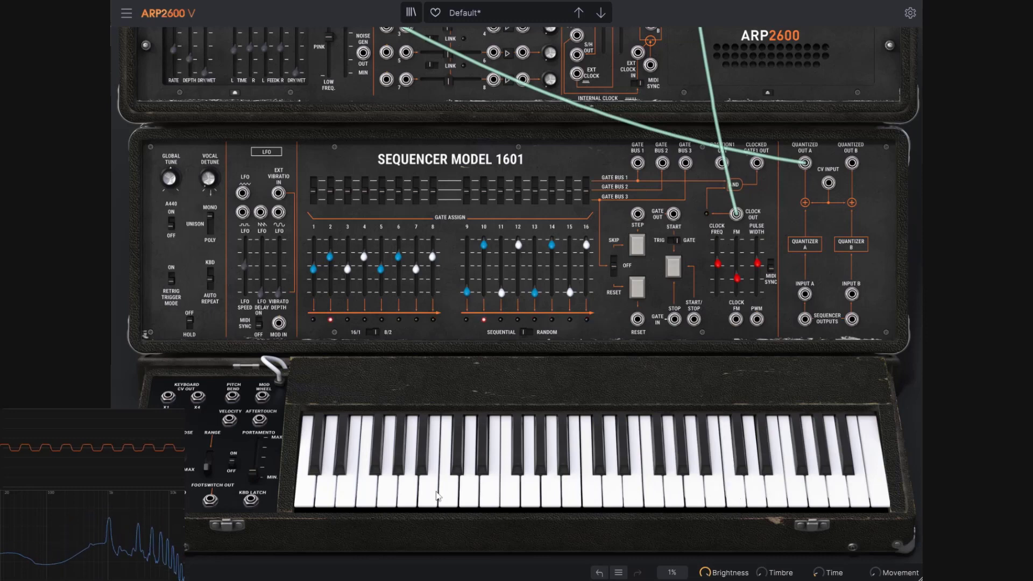
left_click(528, 496)
left_click(449, 496)
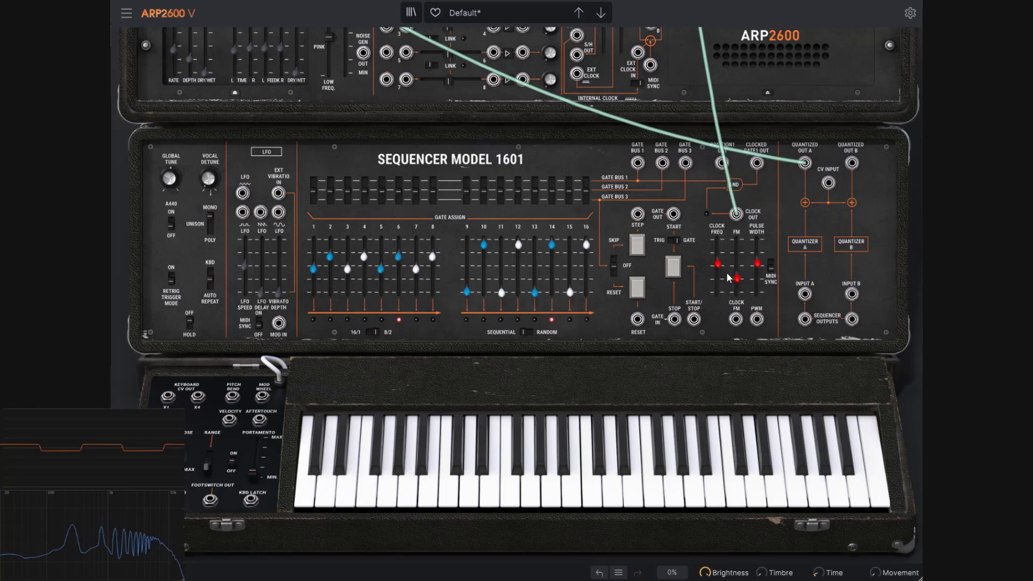
left_click(449, 490)
left_click(449, 489)
left_click(429, 490)
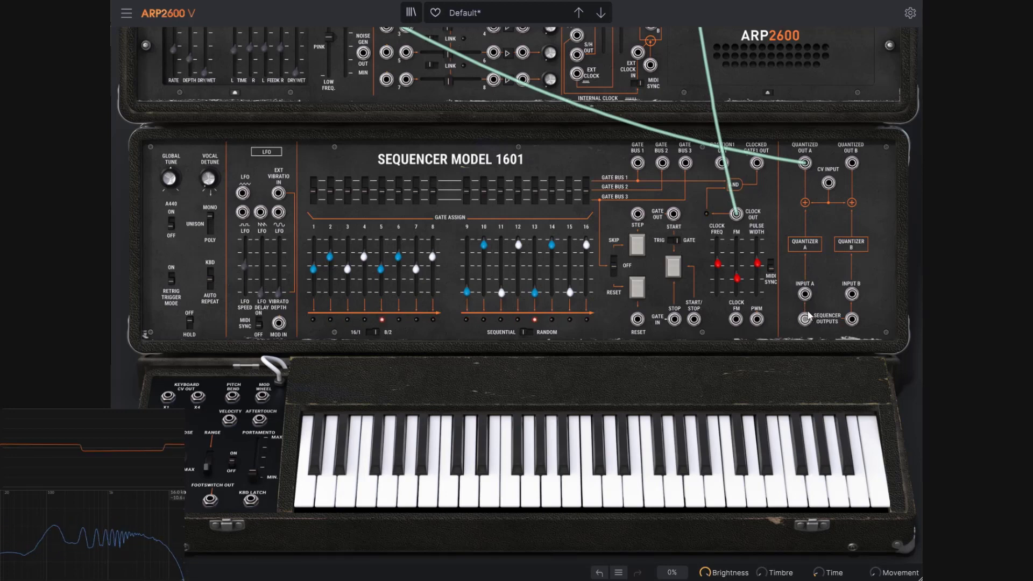
Stop the sequencer and patch the unquantized Sequencer Output A into VCO2's KBD CV input
left_click(675, 269)
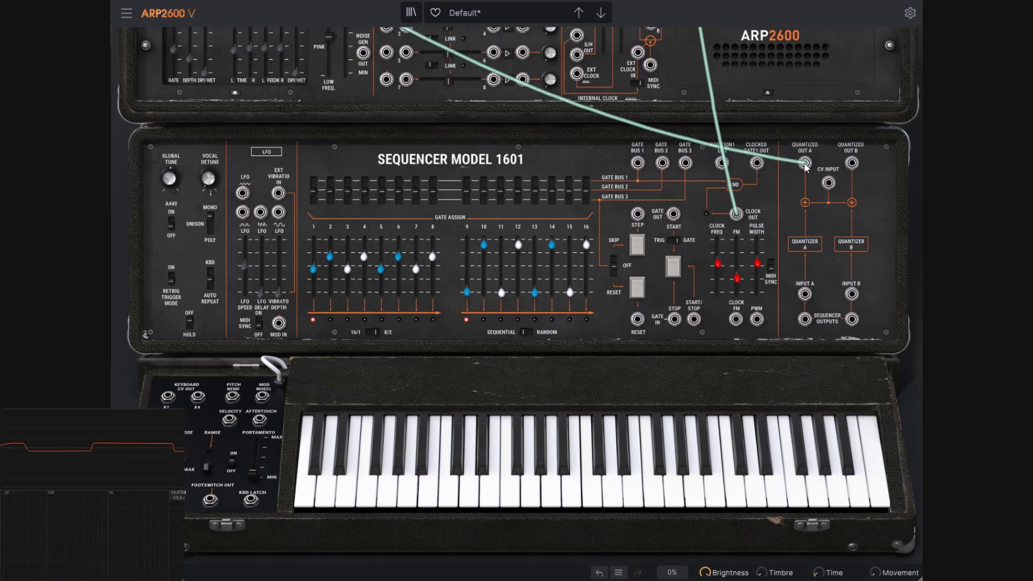
left_click_drag(815, 171, 822, 229)
left_click_drag(805, 322, 329, 145)
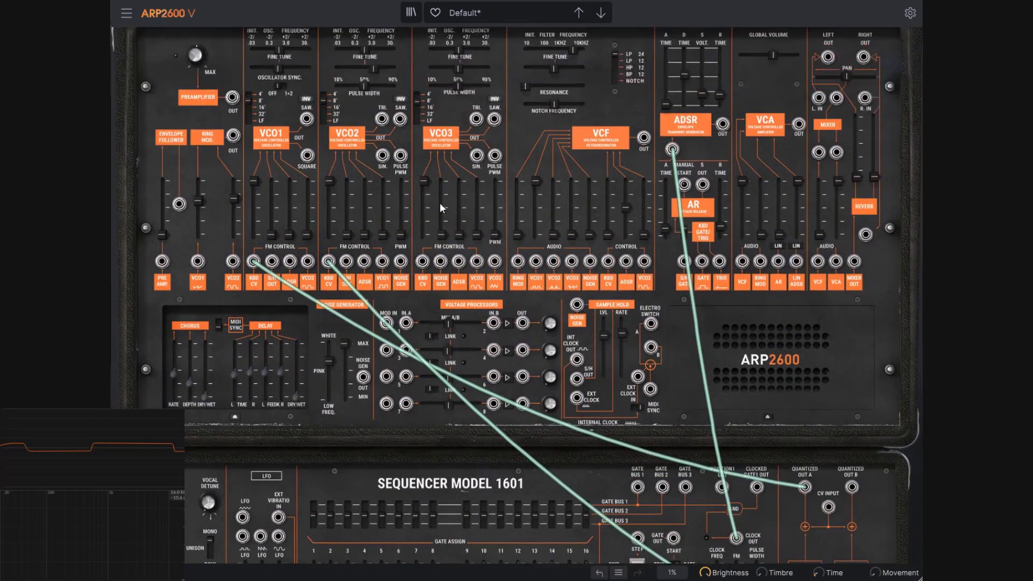
Switch the VCF's audio source from VCO1 to VCO2 with the input levels and start the sequencer
scroll(440, 202, "up", 3)
mouse_move(539, 180)
left_mouse_down()
mouse_move(537, 234)
mouse_move(553, 181)
left_mouse_up()
scroll(620, 206, "down", 5)
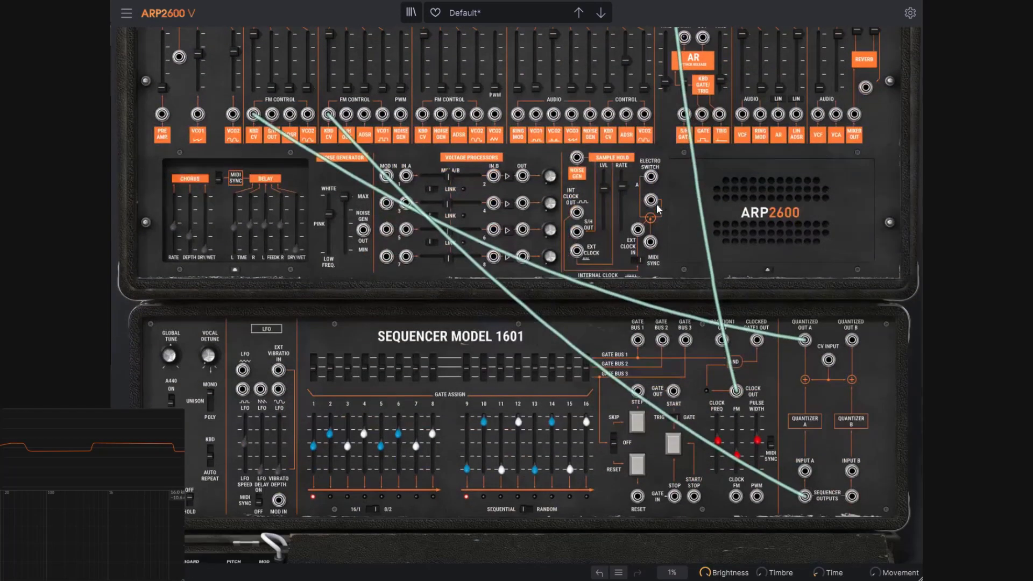
left_click(673, 444)
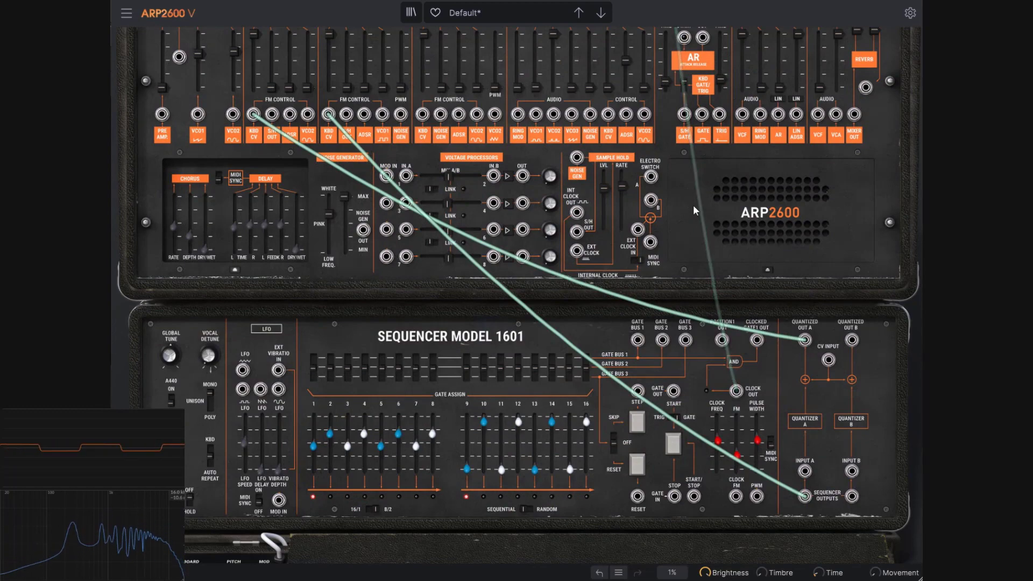
Reset VCO2's fine tune to its centre position
scroll(766, 198, "down", 4)
scroll(766, 198, "up", 7)
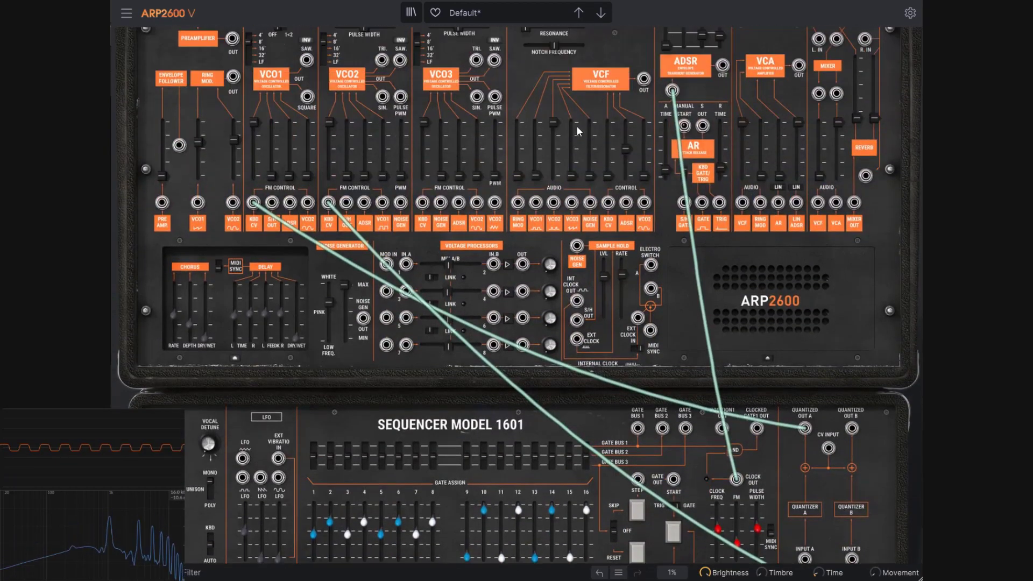
scroll(453, 338, "down", 6)
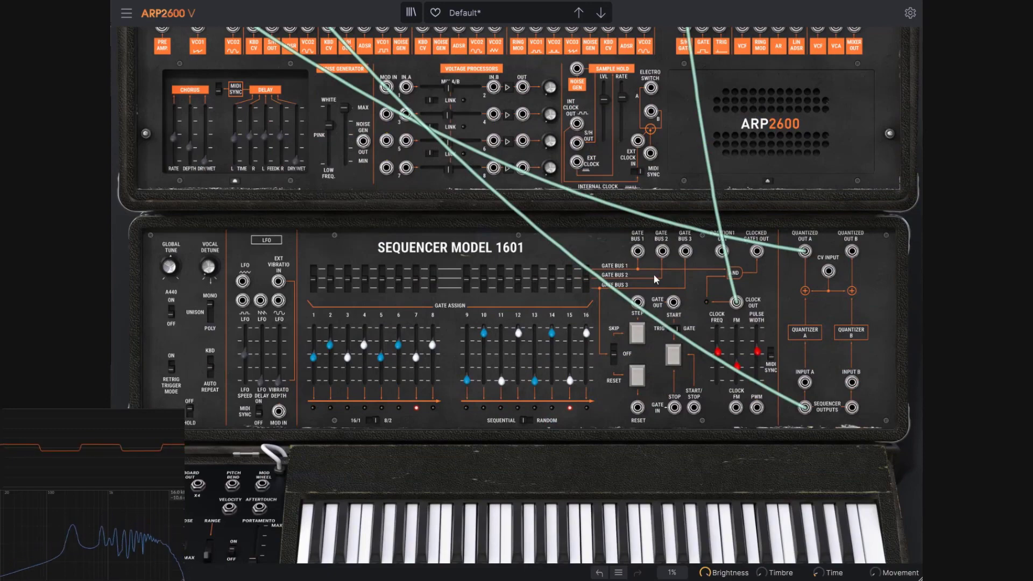
scroll(802, 430, "up", 10)
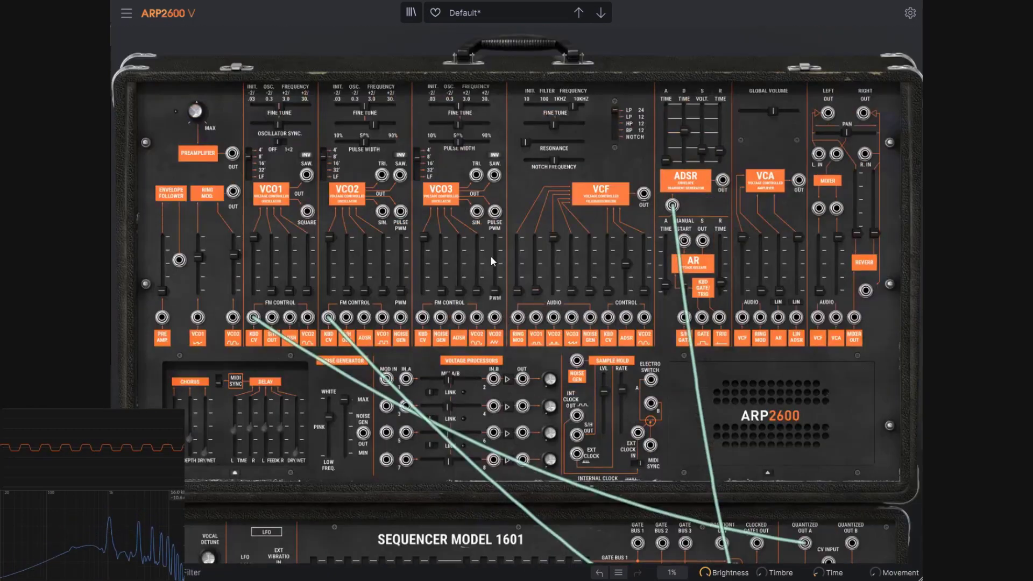
left_click_drag(373, 124, 351, 145)
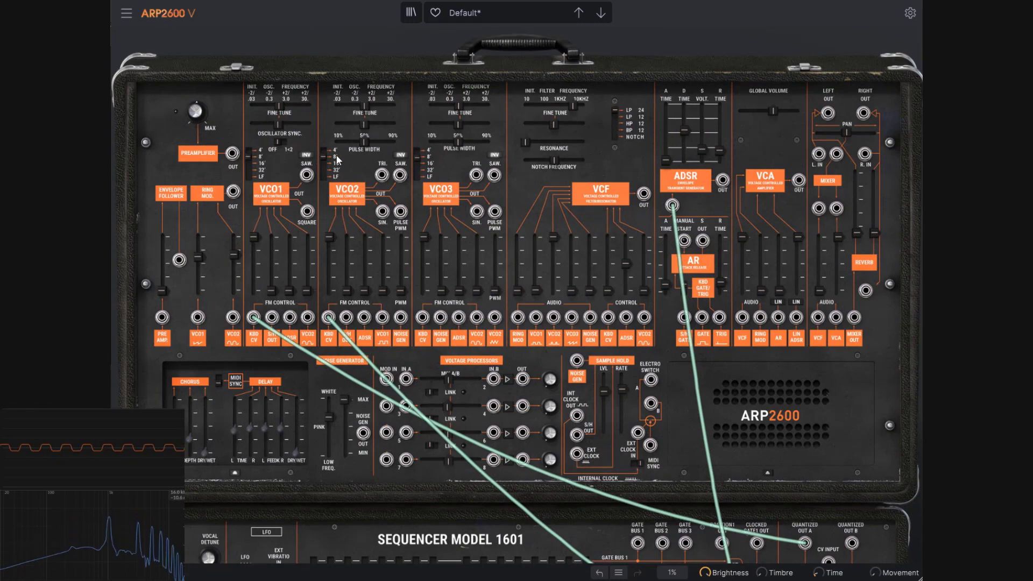
Compare the oscillators by switching the VCF audio to VCO1 at 0.99 and back to VCO2 at 1.00
scroll(532, 210, "down", 3)
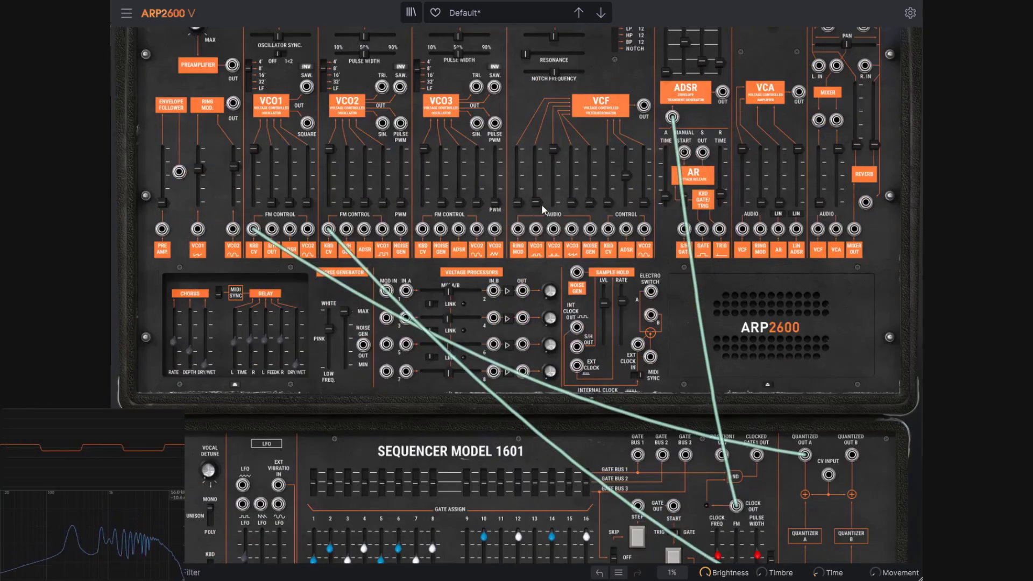
left_click_drag(564, 155, 564, 155)
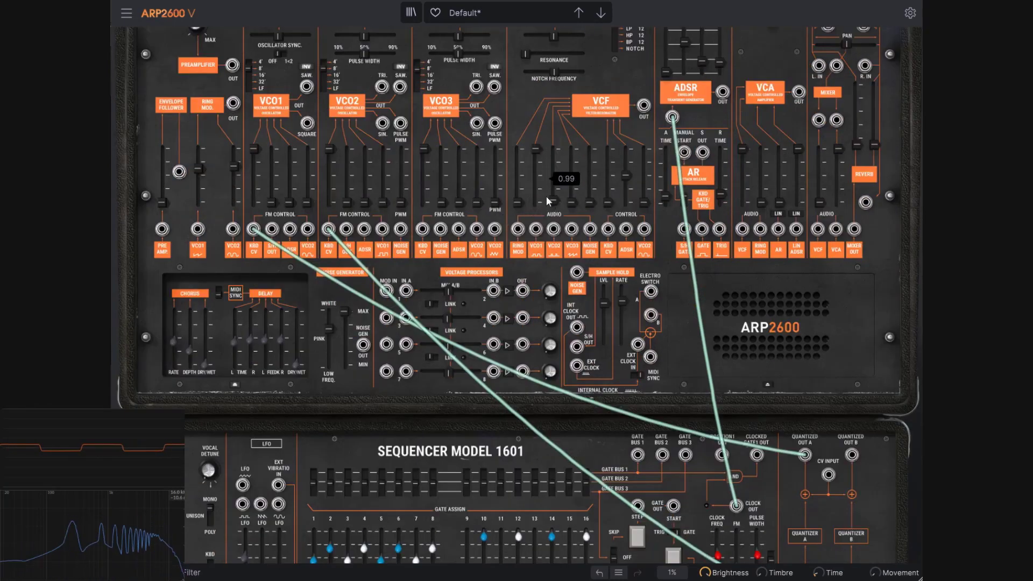
mouse_move(546, 208)
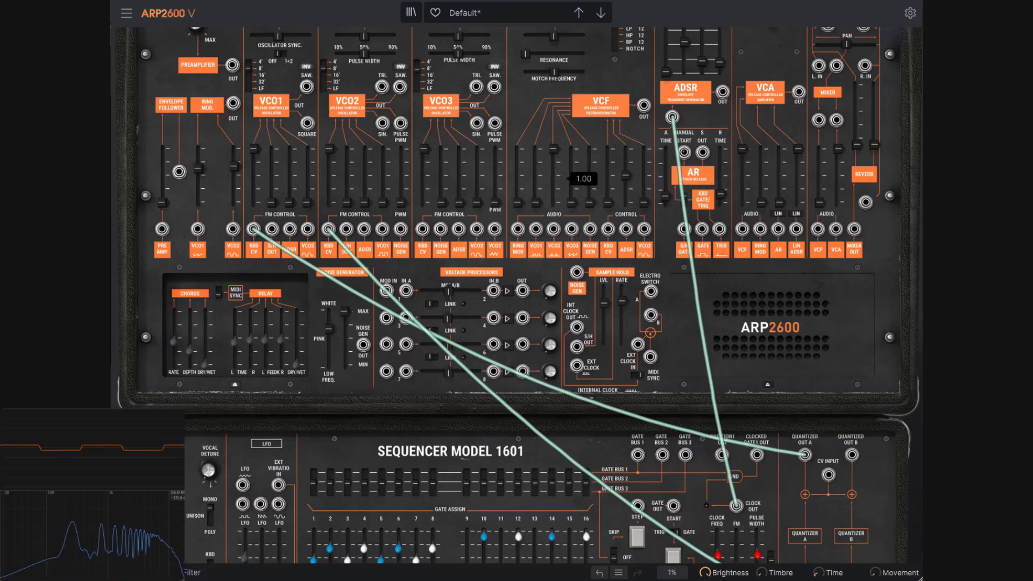
Play low to high keyboard notes to audition how VCO2 responds to the unquantized sequencer output
scroll(699, 175, "down", 10)
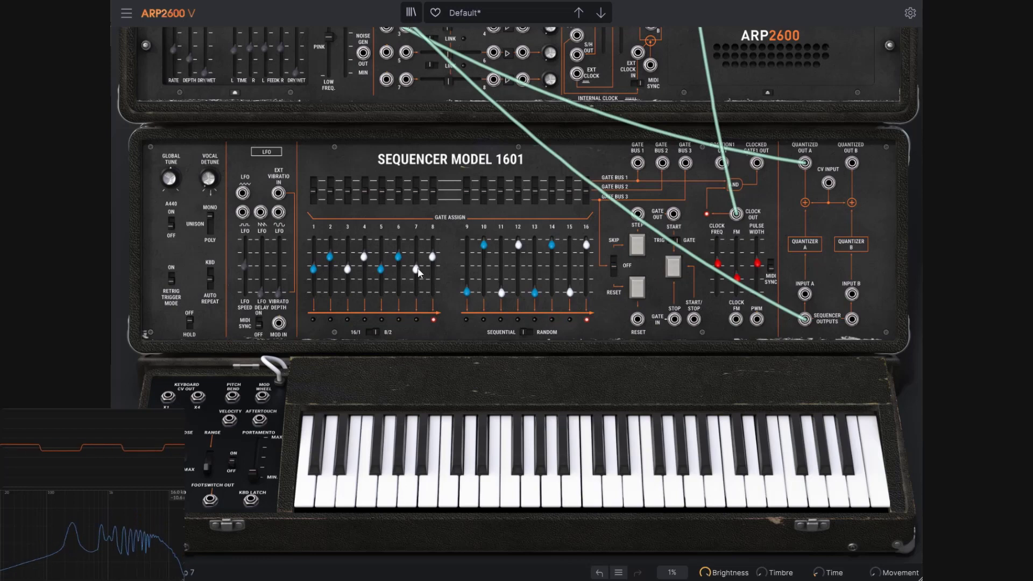
left_click(453, 489)
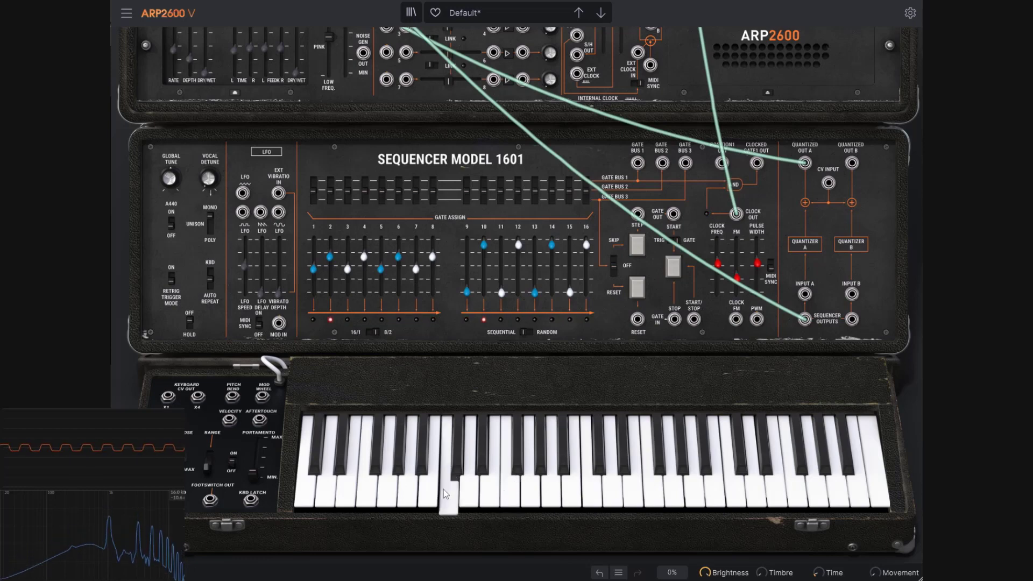
left_click(348, 491)
left_click_drag(509, 492, 696, 492)
left_click(857, 491)
mouse_move(849, 494)
left_mouse_down()
mouse_move(387, 491)
mouse_move(385, 479)
mouse_move(499, 463)
mouse_move(741, 469)
left_mouse_up()
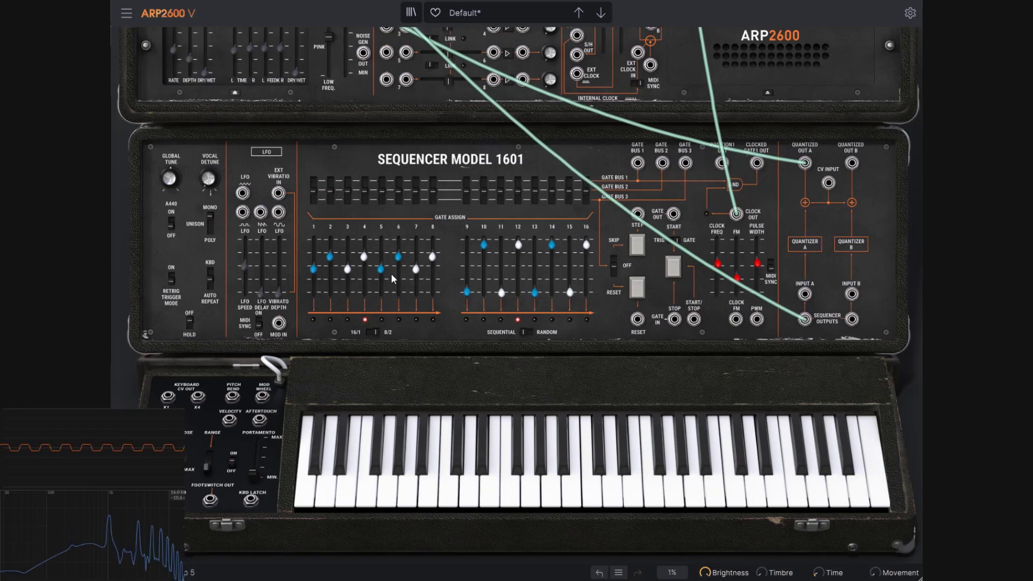
Set the VCF's VCO2 audio input level to about 0.90
mouse_move(418, 272)
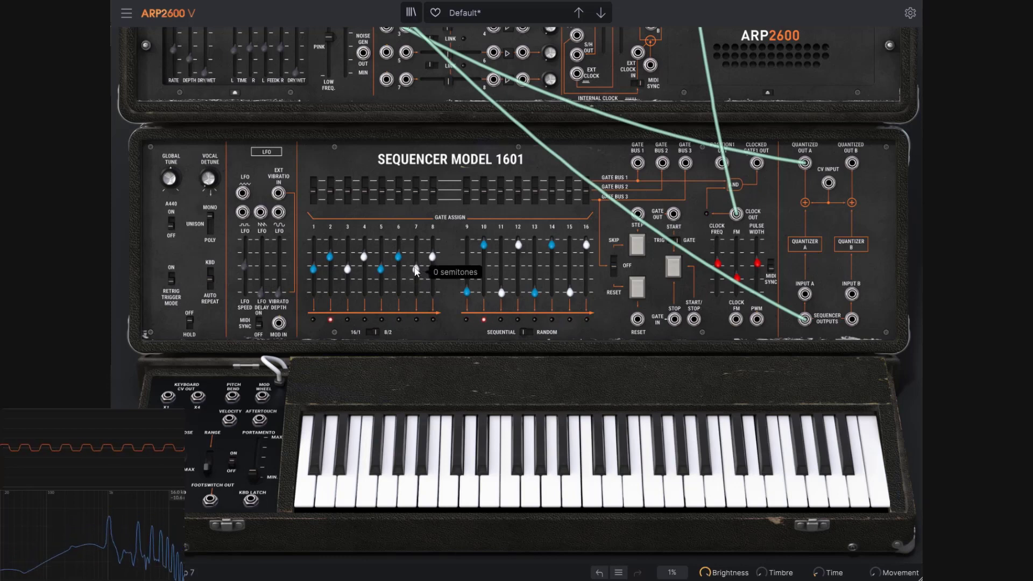
scroll(546, 238, "up", 5)
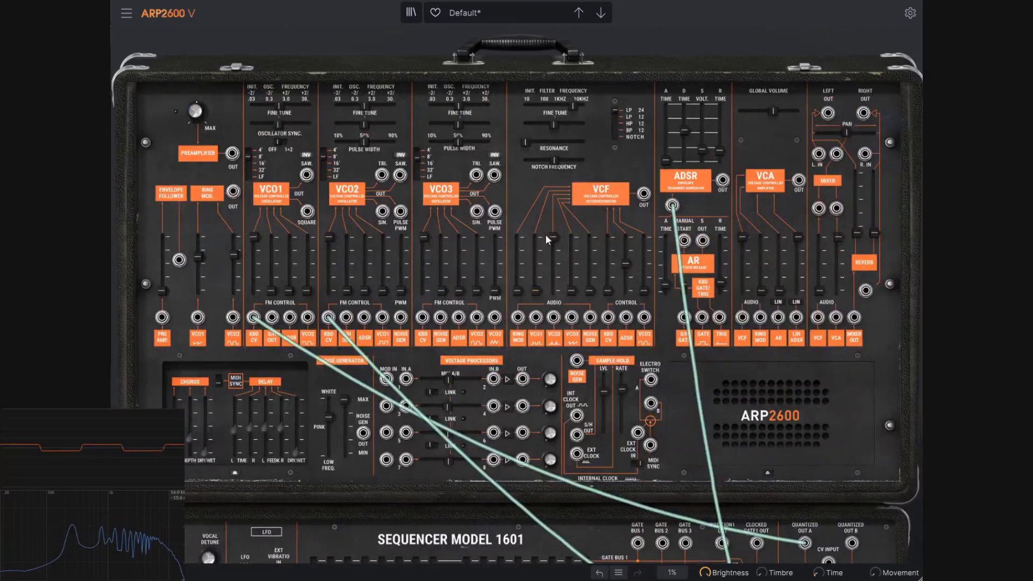
scroll(657, 284, "down", 3)
scroll(657, 284, "down", 2)
scroll(652, 200, "up", 2)
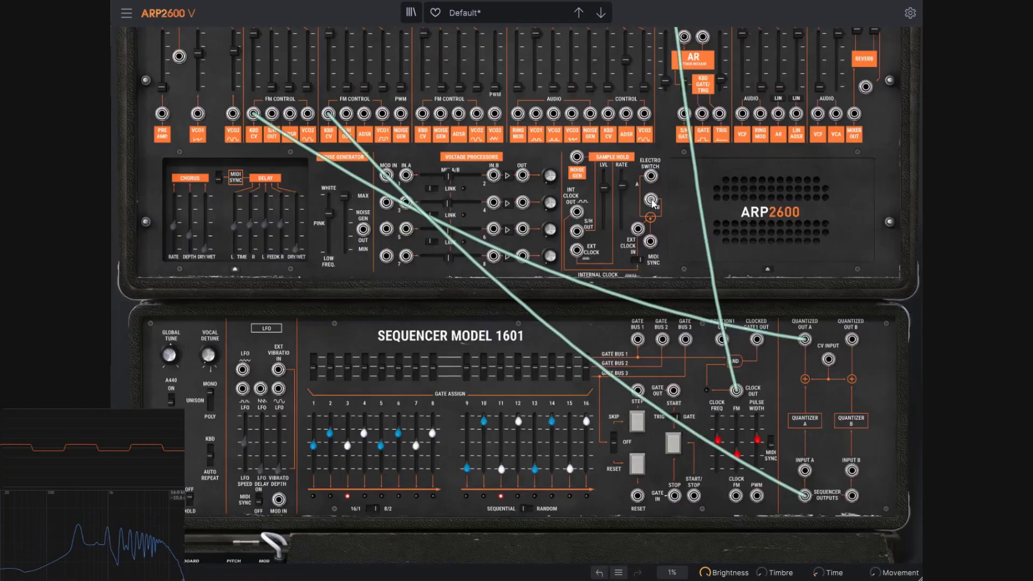
scroll(652, 201, "up", 2)
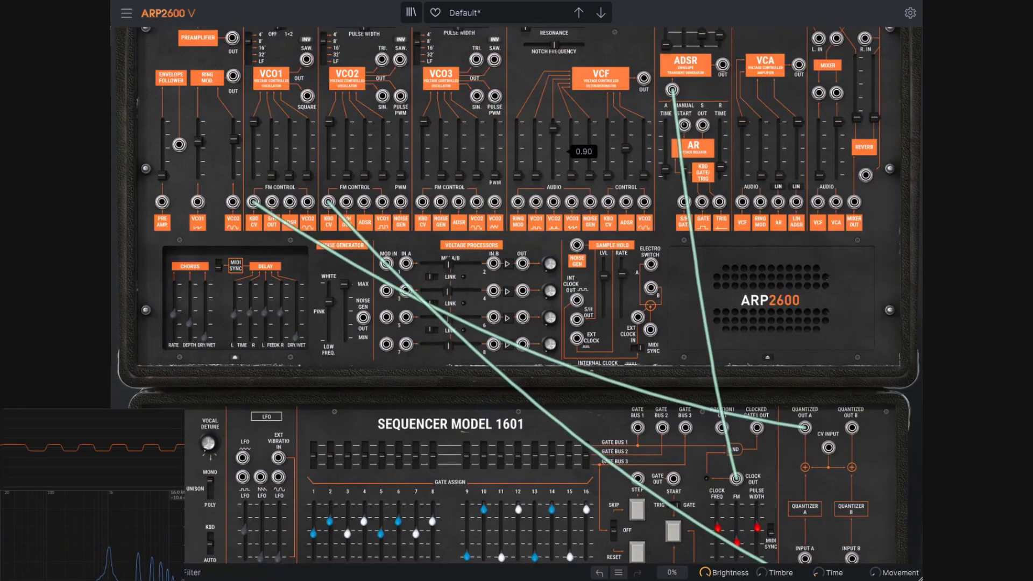
scroll(577, 320, "down", 3)
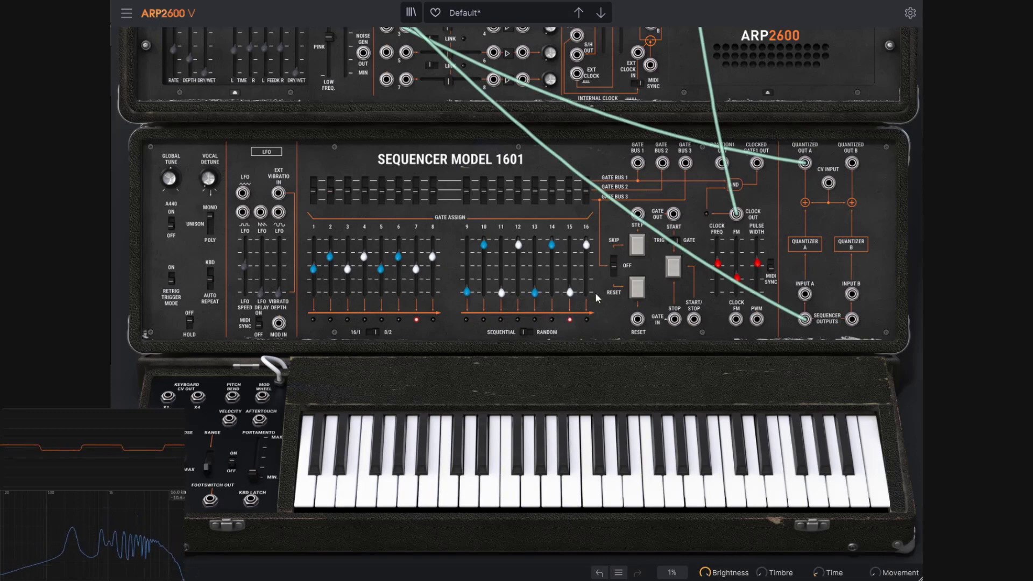
Unplug the Sequencer Output A cable from VCO2's KBD CV input
scroll(320, 173, "up", 5)
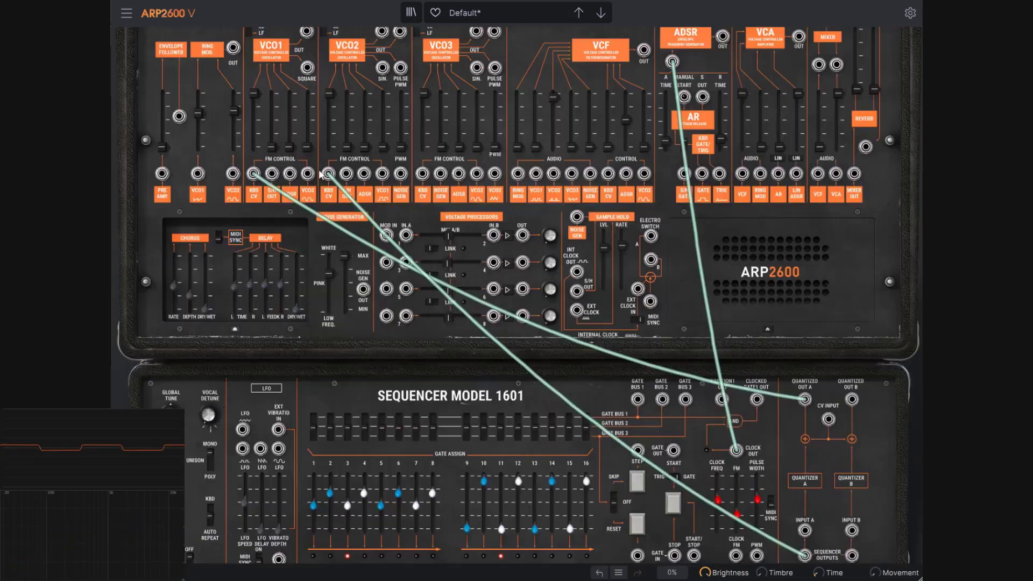
left_click_drag(328, 173, 384, 221)
scroll(789, 264, "down", 5)
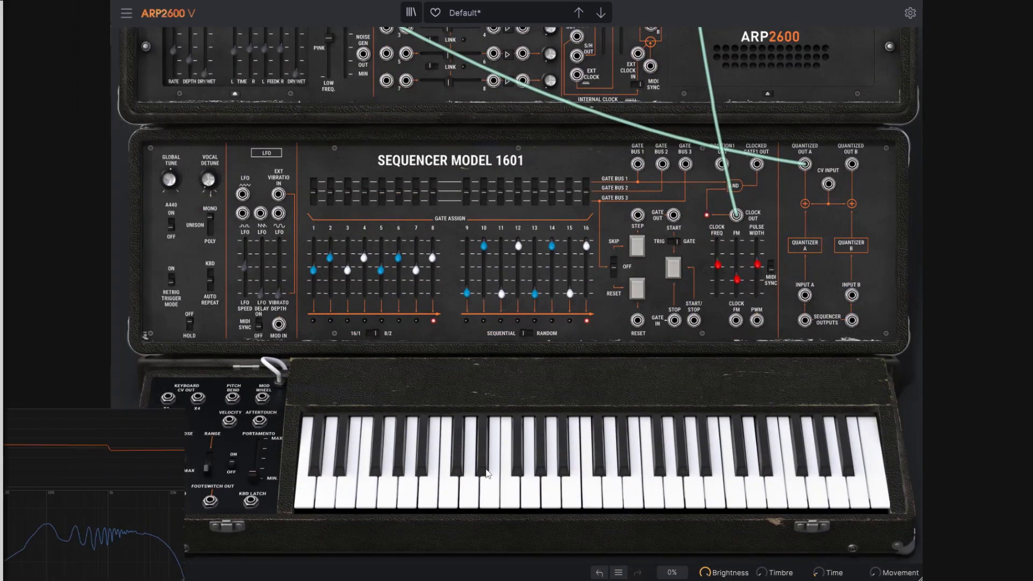
Play a mid-keyboard note and switch the VCF's audio source back from VCO2 to VCO1
left_click(452, 491)
scroll(854, 245, "up", 5)
left_click_drag(557, 111, 536, 95)
Patch the LFO's middle lower-row output into the quantizers' shared CV Input
scroll(716, 186, "down", 5)
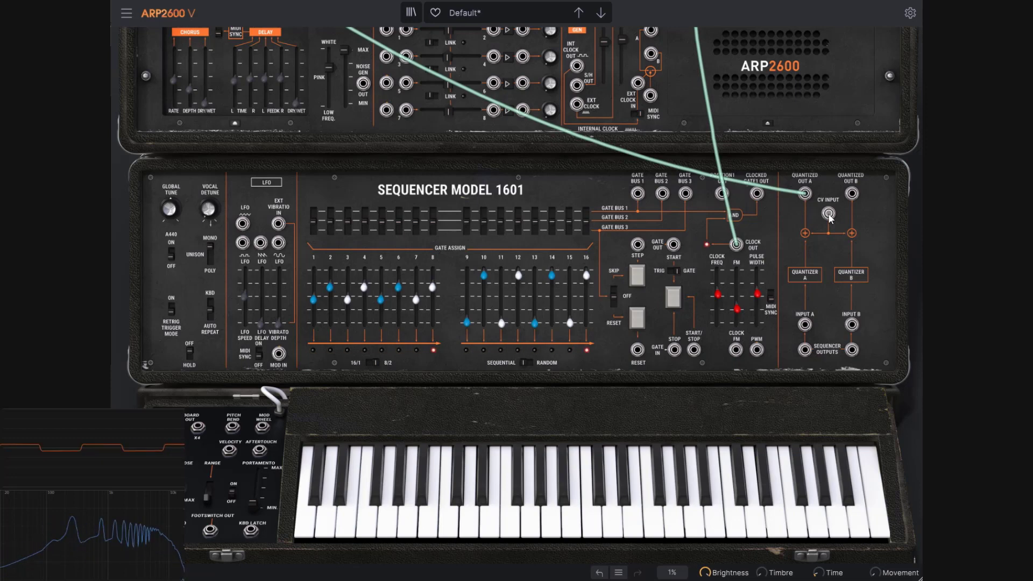
left_click_drag(829, 217, 260, 243)
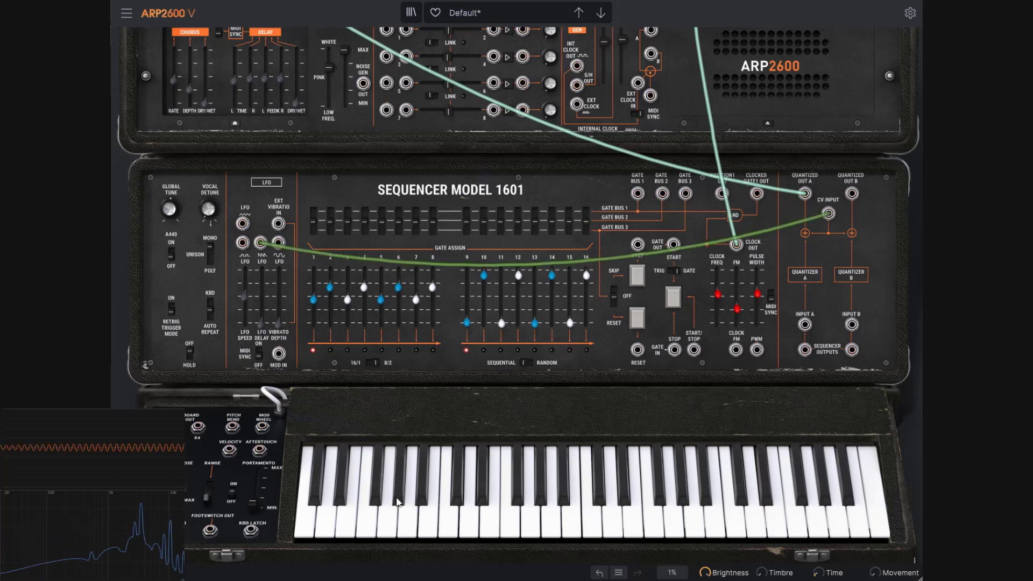
Play a spread of low, middle and high notes with the LFO modulating the quantizers' shared CV Input
scroll(397, 499, "down", 1)
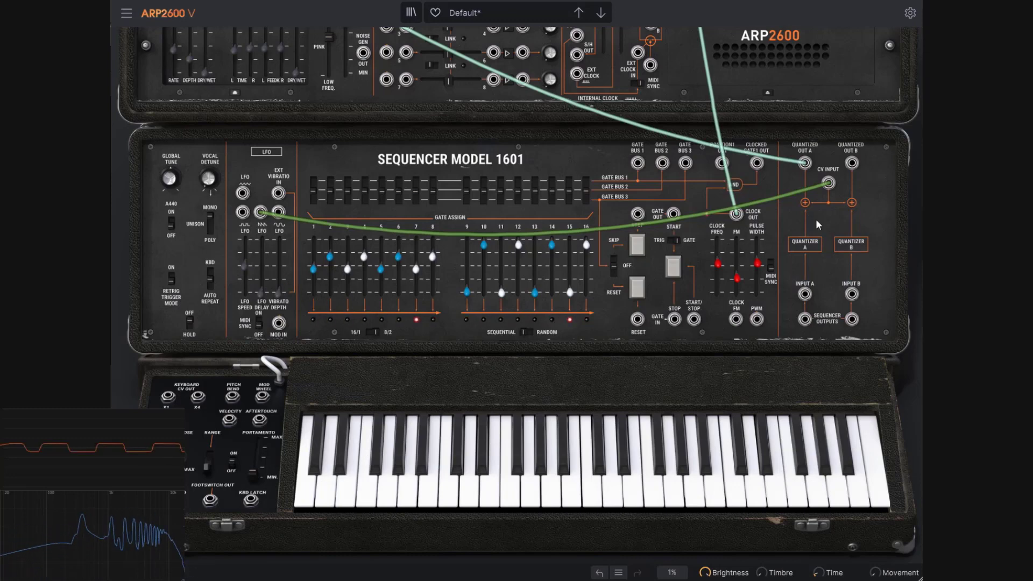
left_click_drag(470, 487, 644, 489)
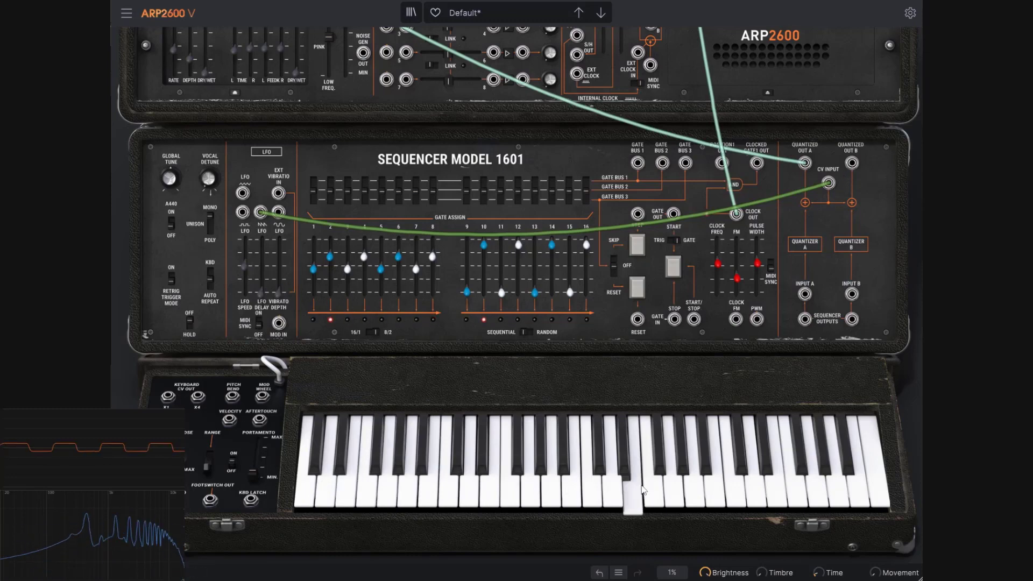
left_click(815, 479)
left_click(775, 479)
left_click(449, 484)
left_click(387, 484)
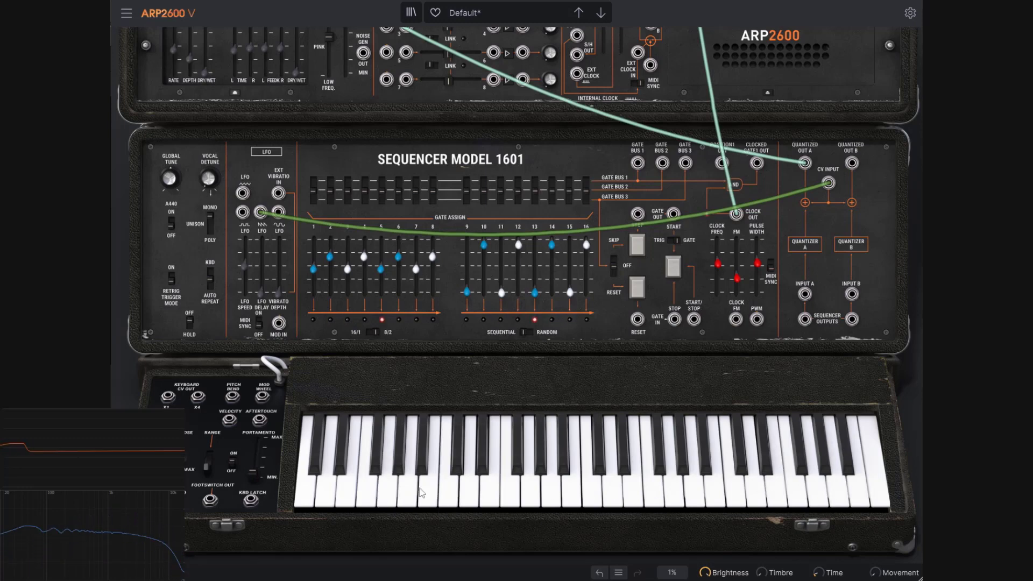
left_click(469, 487)
left_click(306, 487)
left_click(550, 486)
left_click(854, 452)
left_click(510, 484)
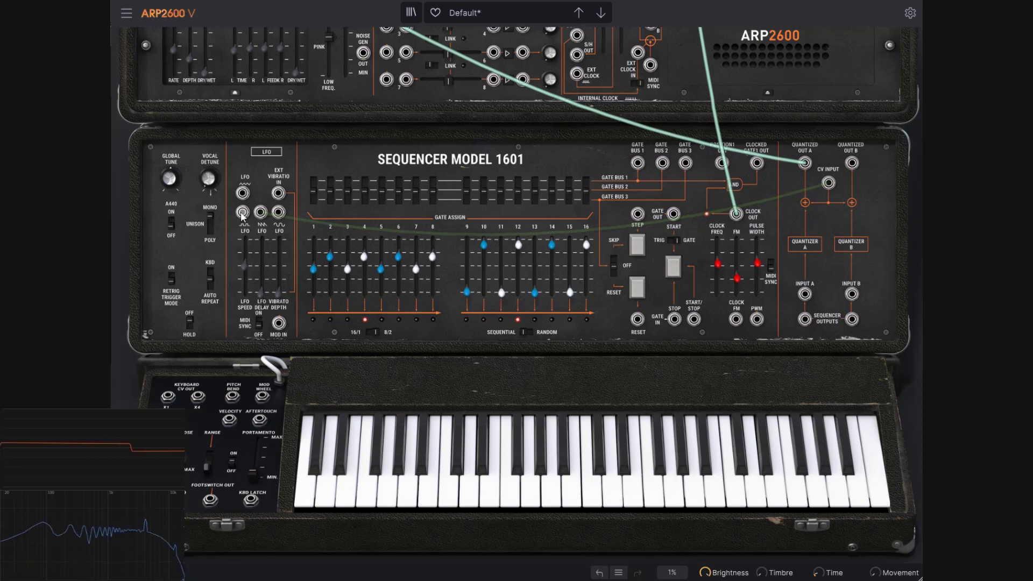
Move the LFO's middle lower-row output cable from the shared CV Input to quantizer Input A and lower the LFO speed
left_click_drag(828, 182, 830, 236)
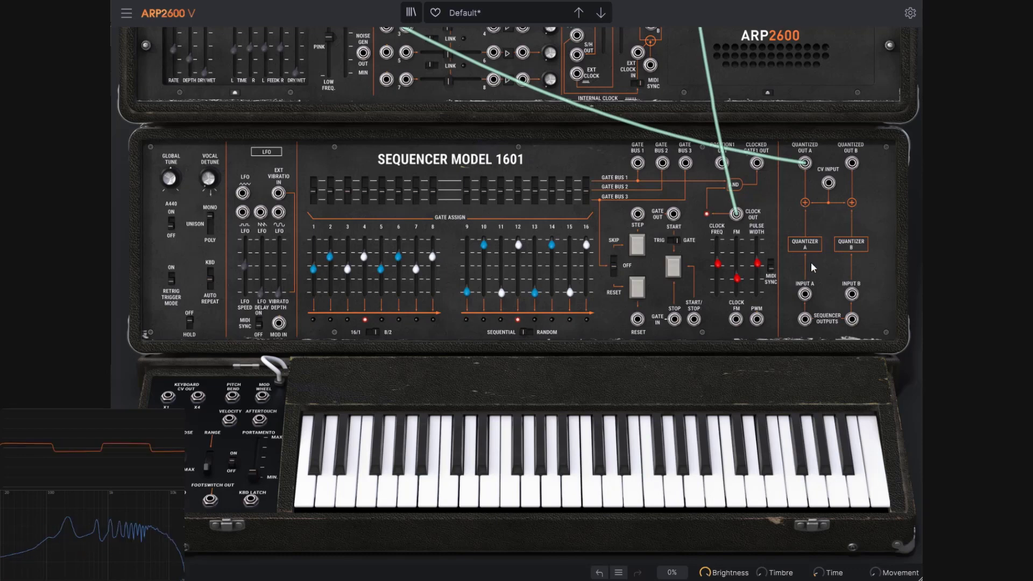
left_click_drag(804, 294, 260, 212)
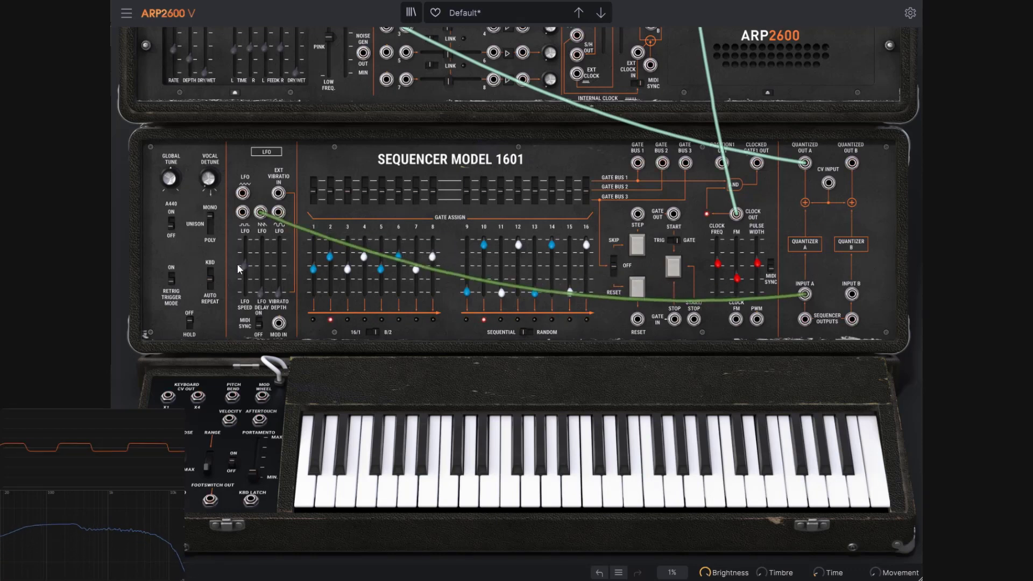
mouse_move(244, 263)
left_mouse_down()
mouse_move(244, 249)
mouse_move(244, 283)
left_mouse_up()
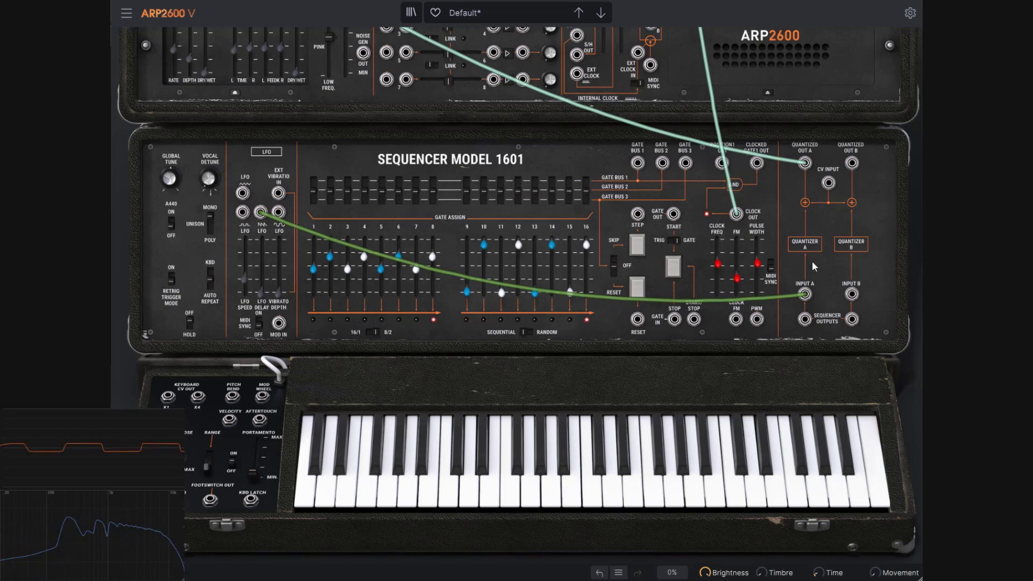
Move the LFO cable from quantizer Input A back to the shared CV Input, and then unplug it
left_click_drag(809, 292, 828, 183)
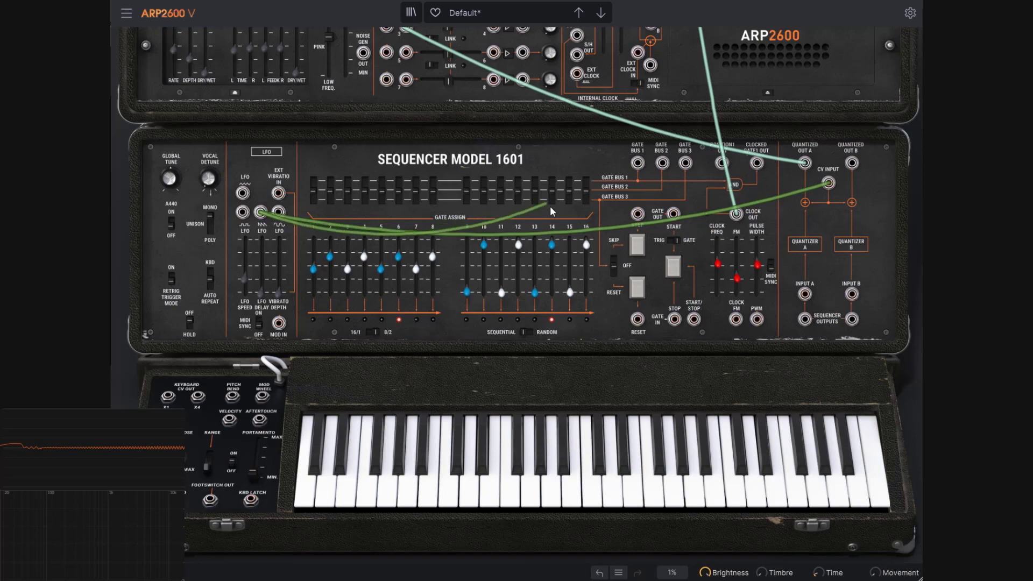
left_click_drag(823, 187, 592, 206)
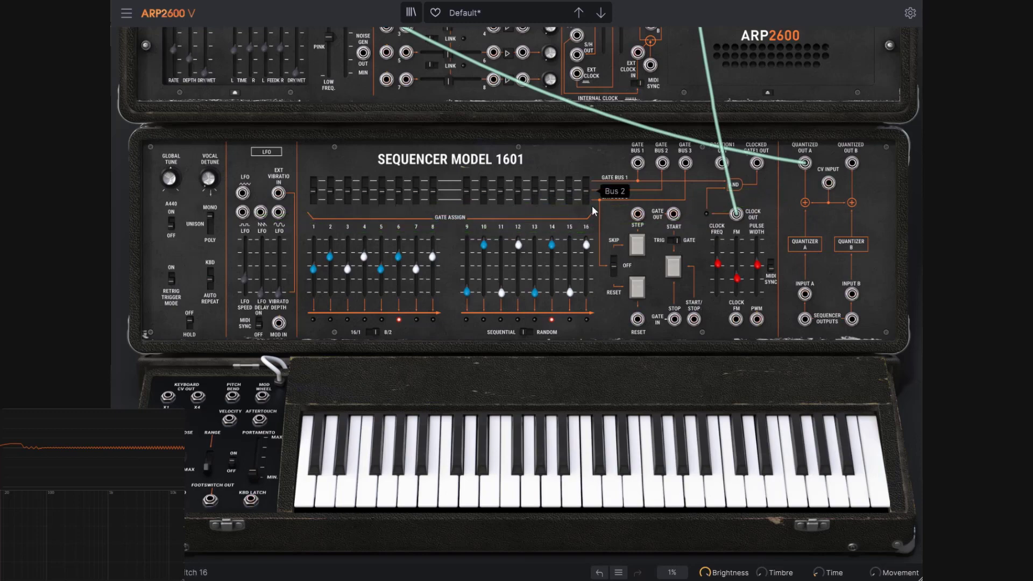
Play several keyboard notes with nothing patched into the quantizers' shared CV Input
scroll(575, 156, "up", 5)
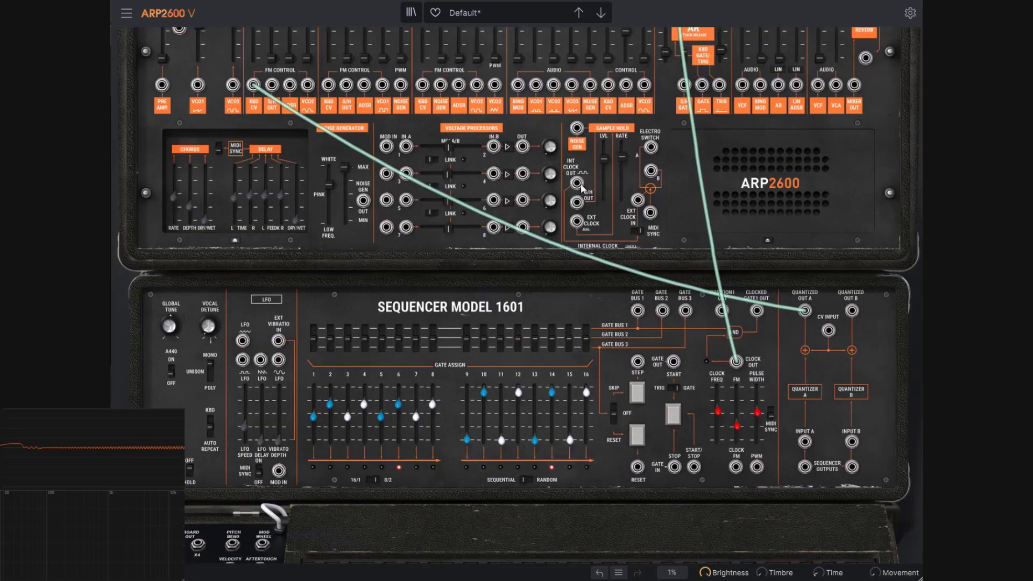
scroll(737, 291, "down", 5)
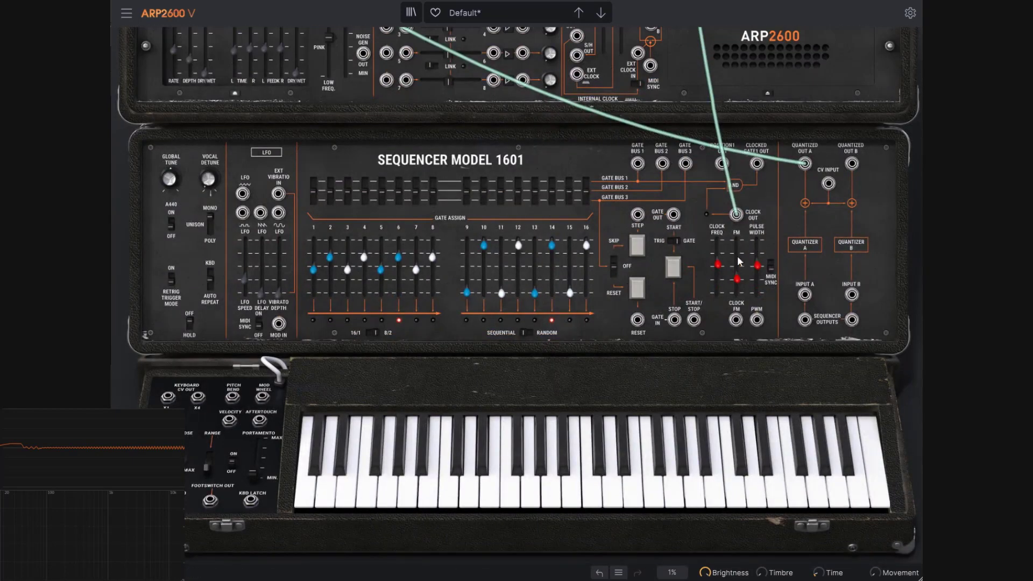
left_click(444, 487)
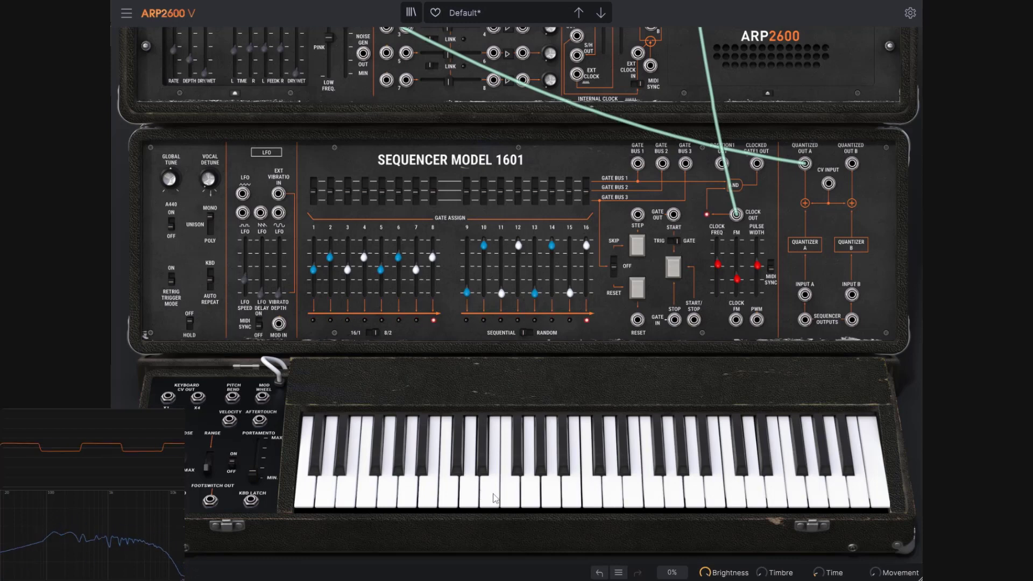
left_click(452, 502)
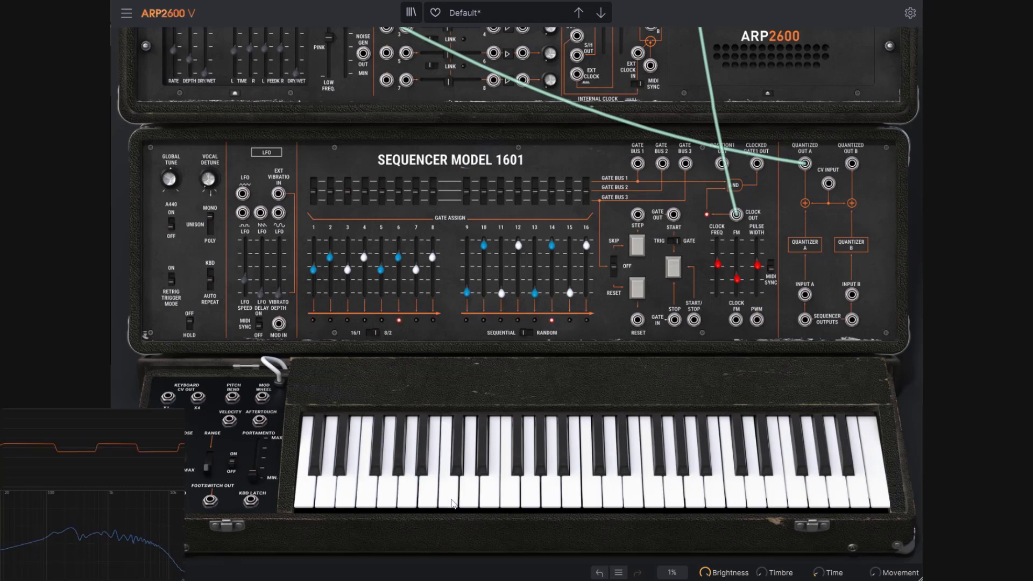
left_click(599, 503)
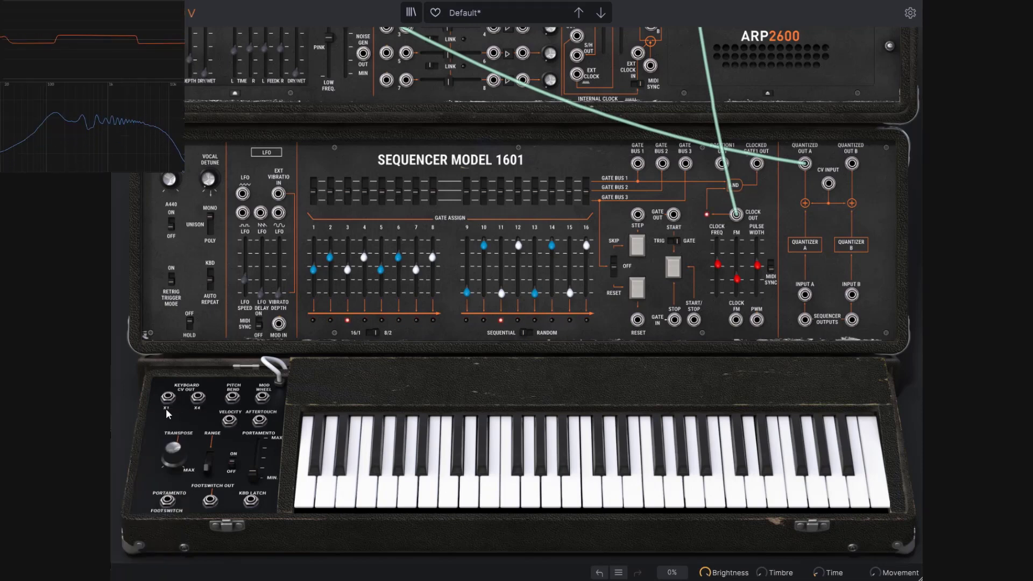
Patch the Keyboard CV Out X1 into the quantizers' CV Input, and then switch the cable's source to X4
left_click_drag(169, 397, 828, 183)
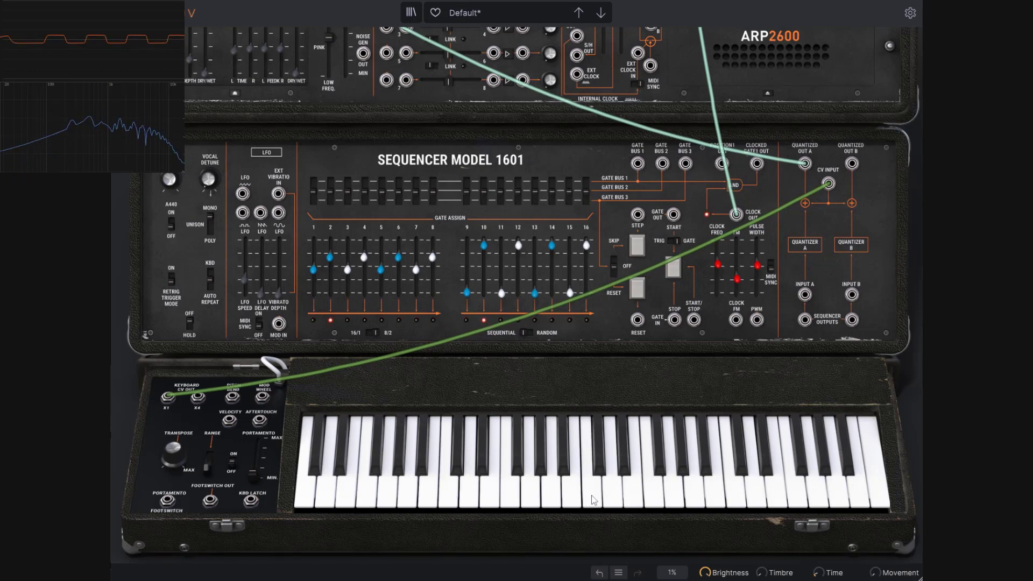
mouse_move(828, 183)
left_mouse_down()
mouse_move(340, 324)
mouse_move(201, 411)
mouse_move(710, 210)
mouse_move(829, 184)
left_mouse_up()
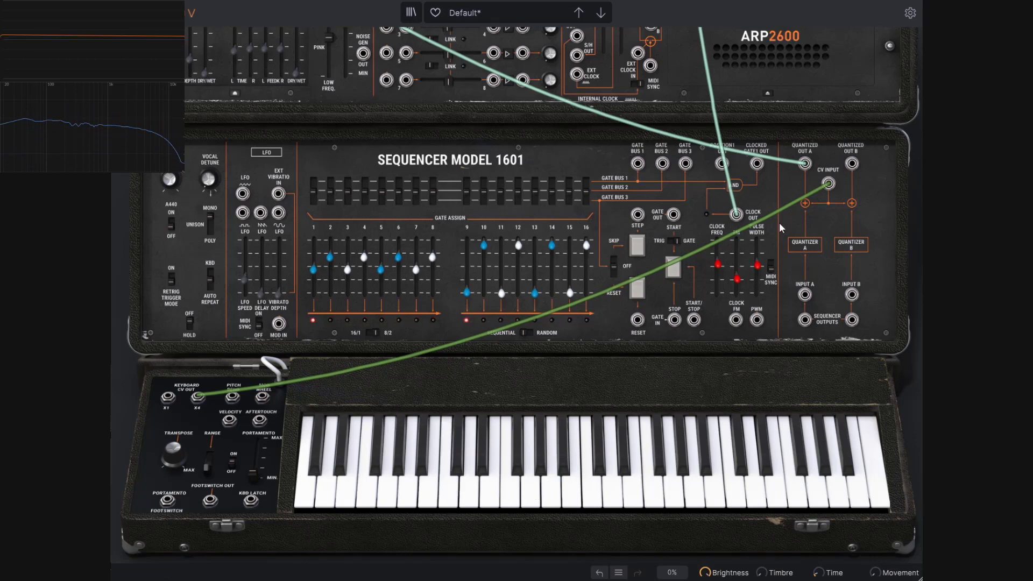
Compare keyboard notes with the Keyboard CV Out X4 cable unplugged from and reconnected to the CV Input, ending with it unplugged
left_click_drag(827, 187, 810, 215)
left_click(446, 491)
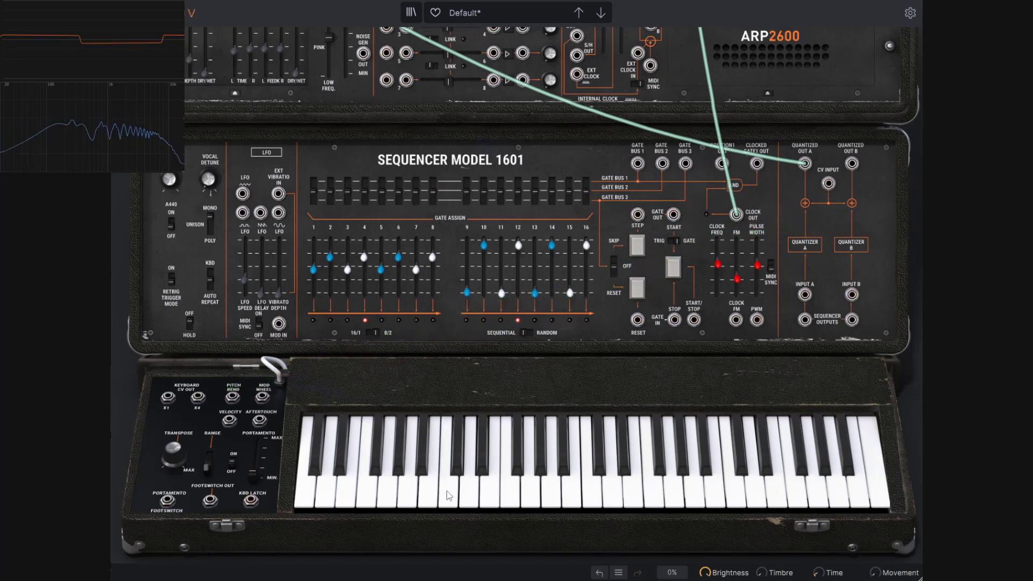
left_click_drag(199, 399, 828, 184)
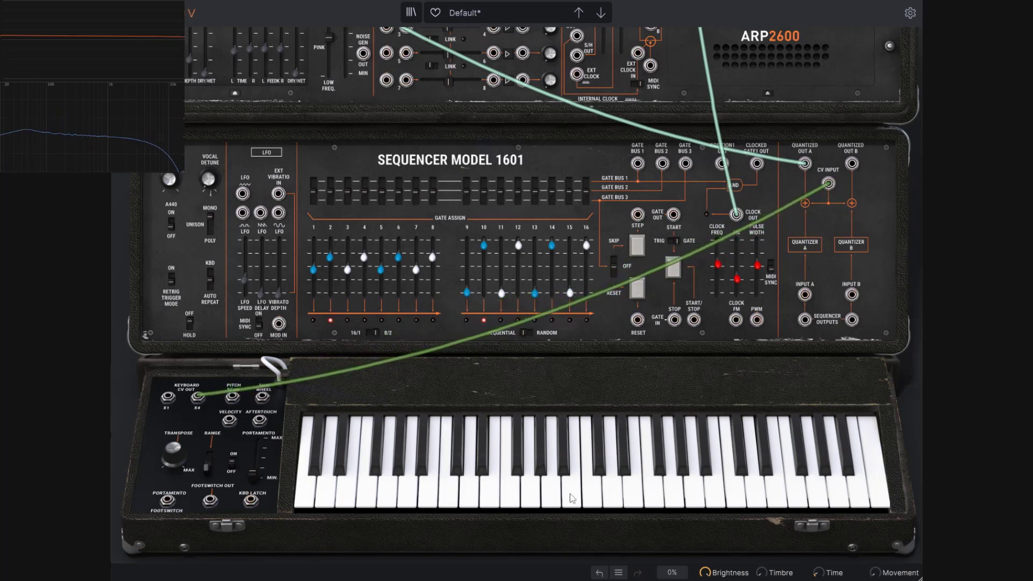
left_click(591, 503)
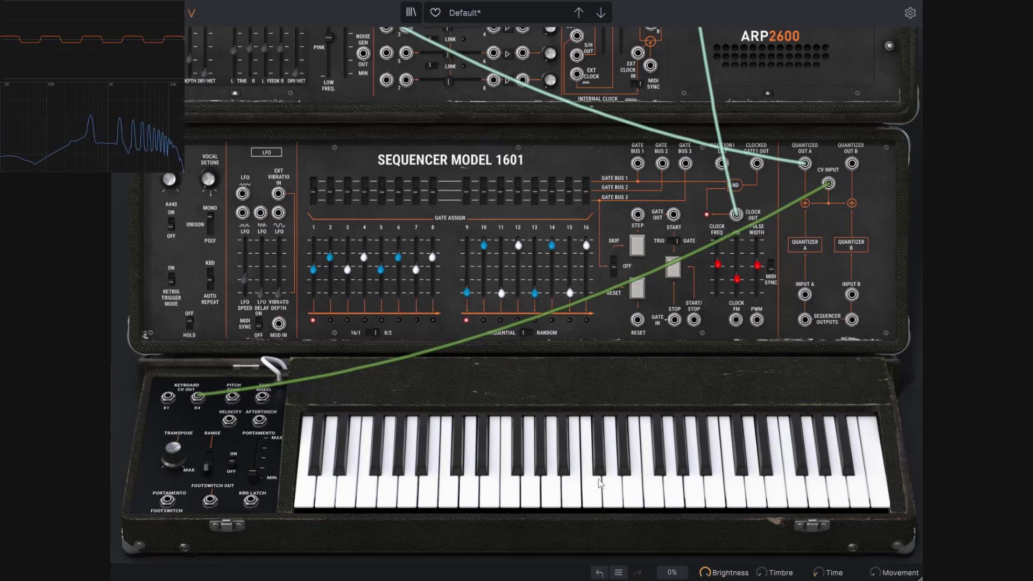
left_click_drag(829, 187, 826, 220)
left_click(598, 495)
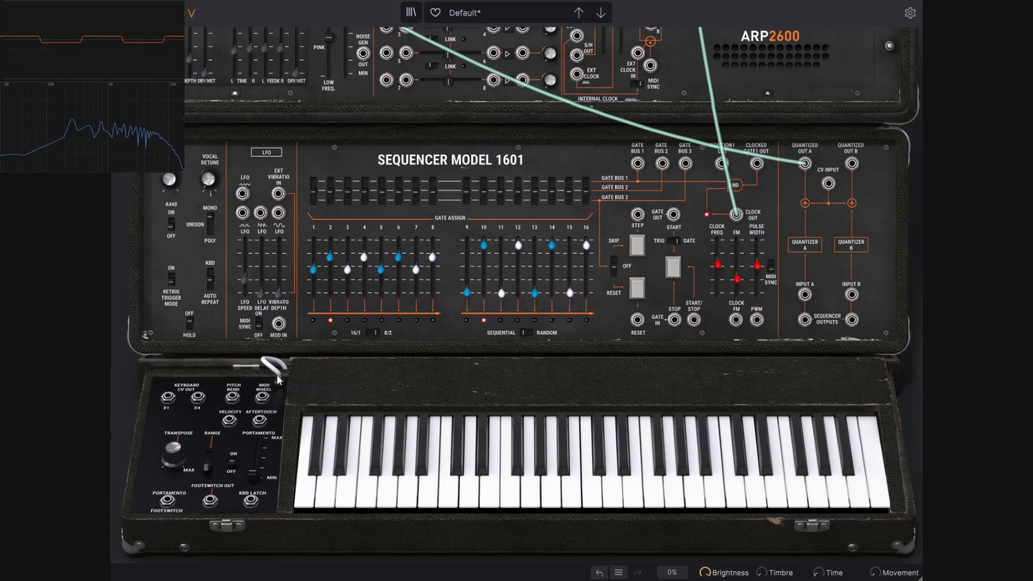
Patch the Keyboard CV Out X4 into the quantizers' CV Input again and repeatedly play the same upper-middle note
left_click_drag(198, 397, 828, 183)
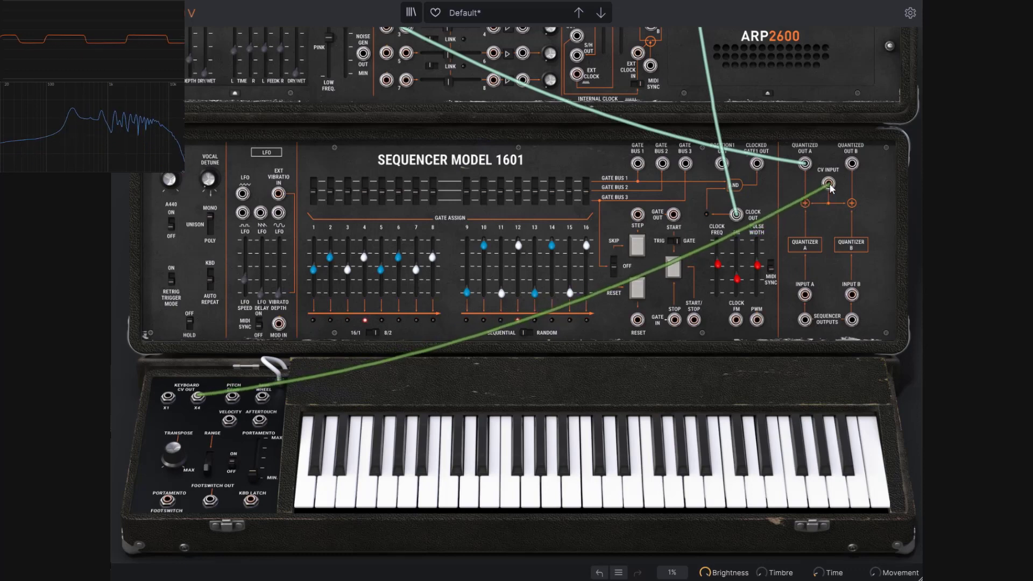
left_click(595, 490)
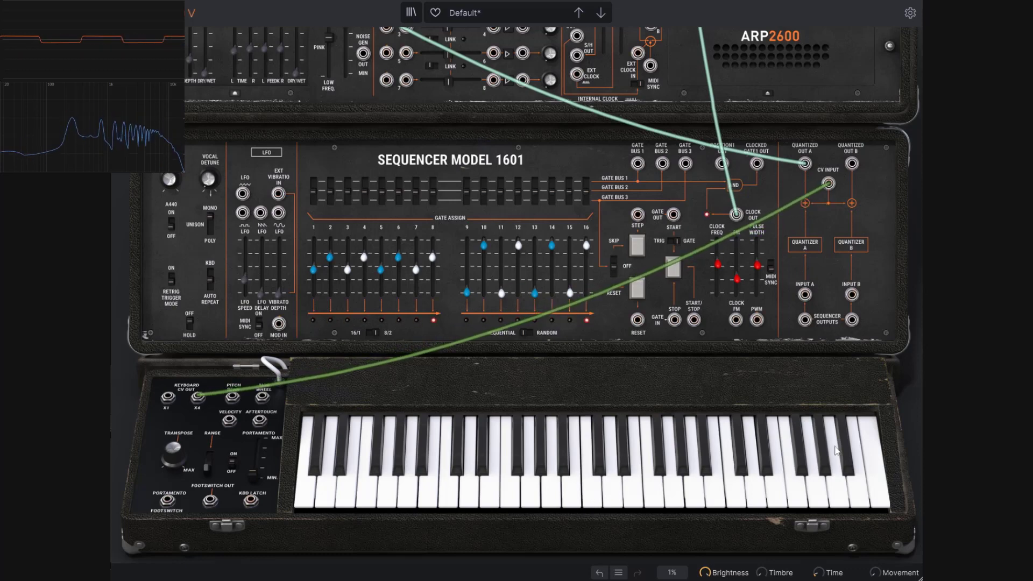
left_click(591, 495)
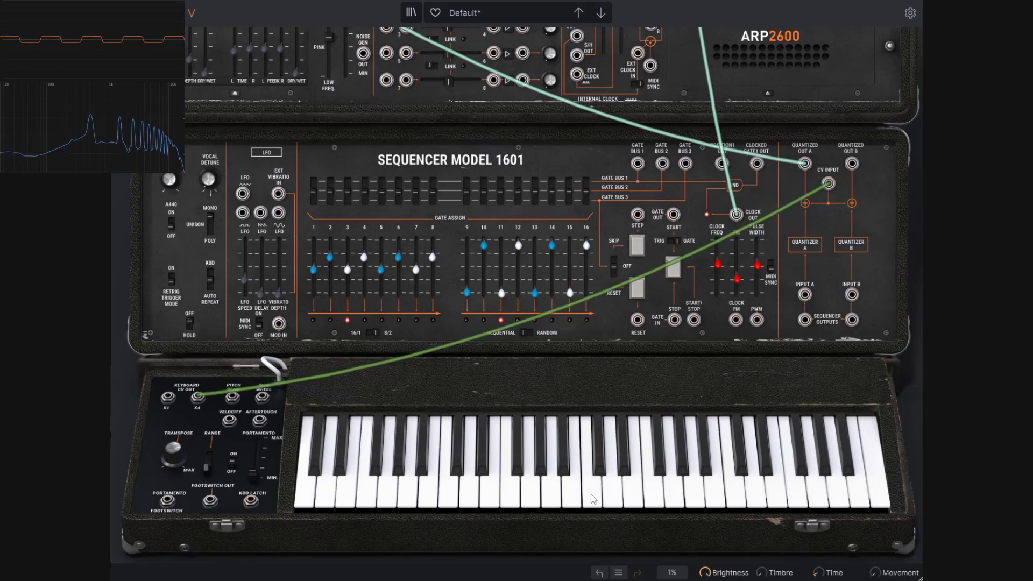
left_click(592, 496)
left_click(592, 495)
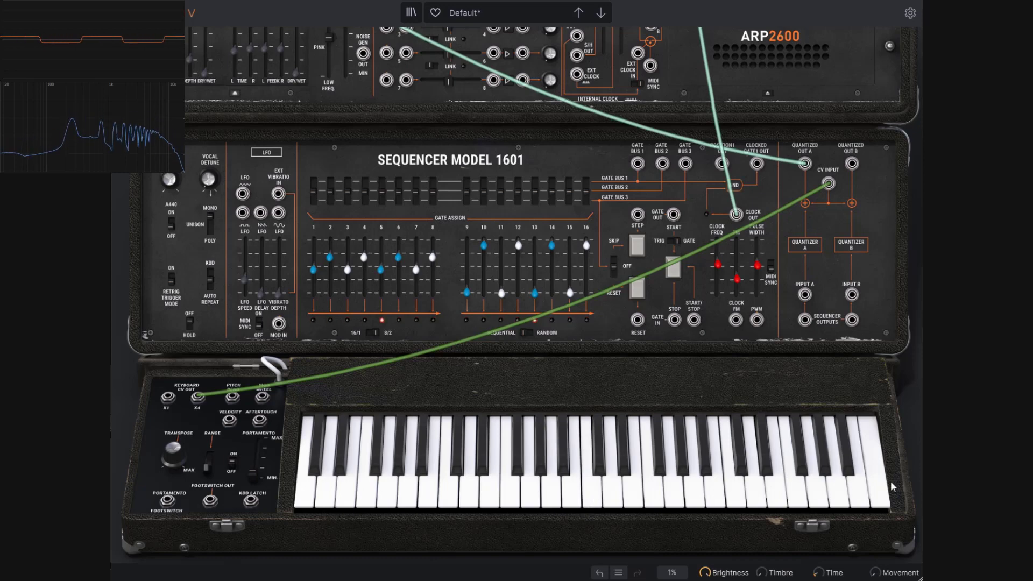
left_click(591, 496)
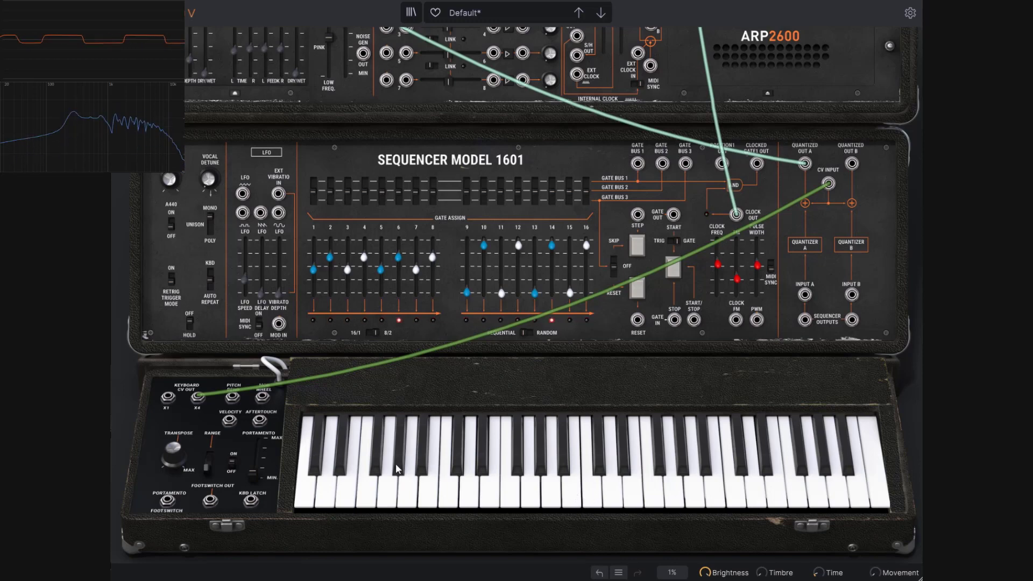
left_click(592, 494)
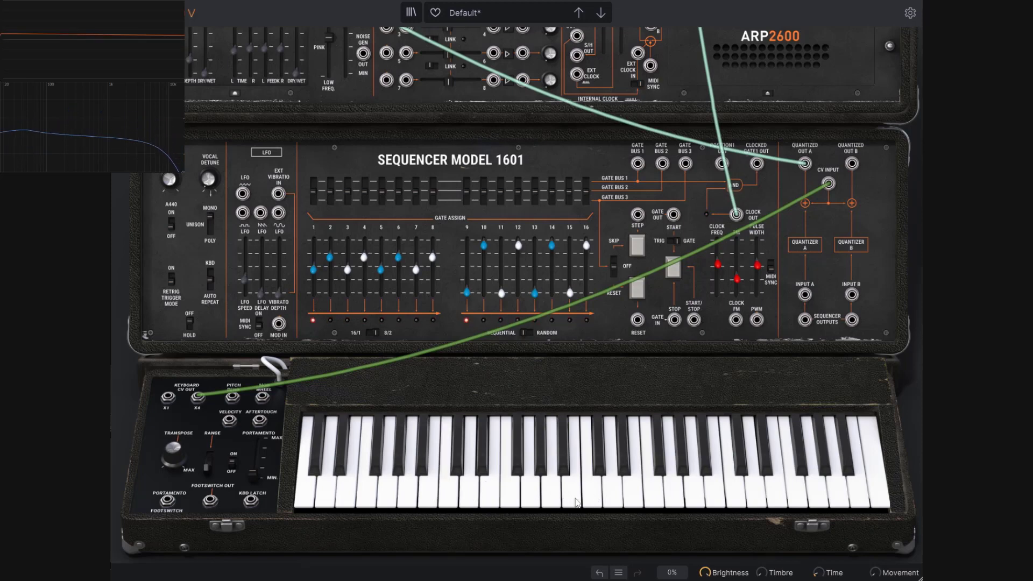
Unplug the X4 cable from the CV Input and play upper-middle and lower notes without keyboard tracking
left_click_drag(829, 186, 837, 309)
left_click(593, 496)
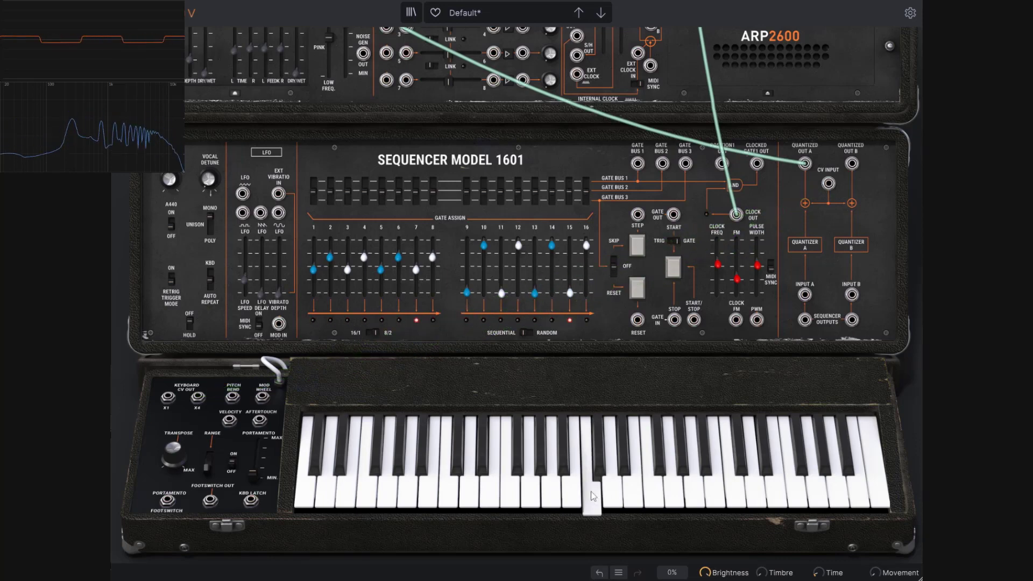
left_click(593, 496)
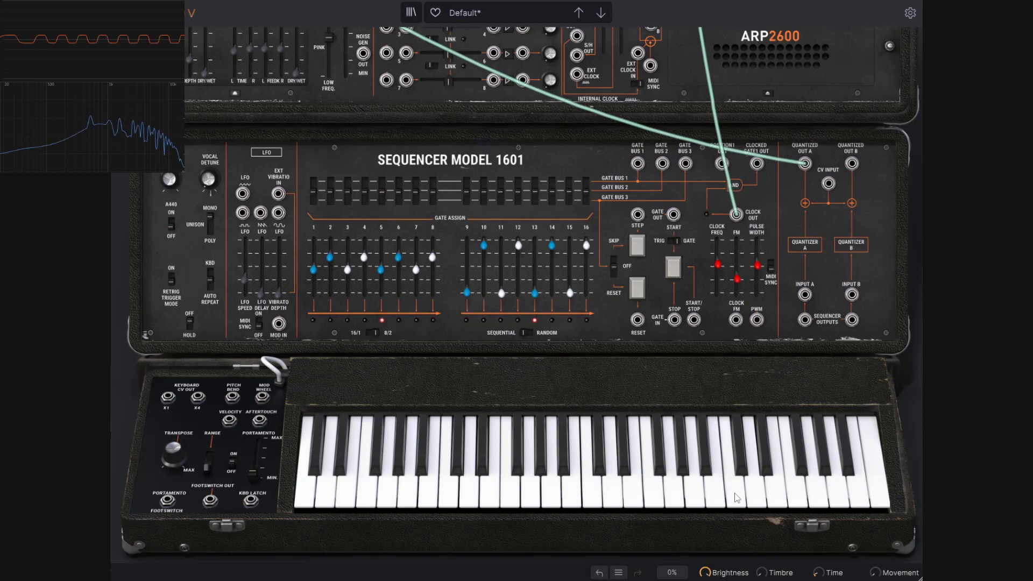
left_click(594, 503)
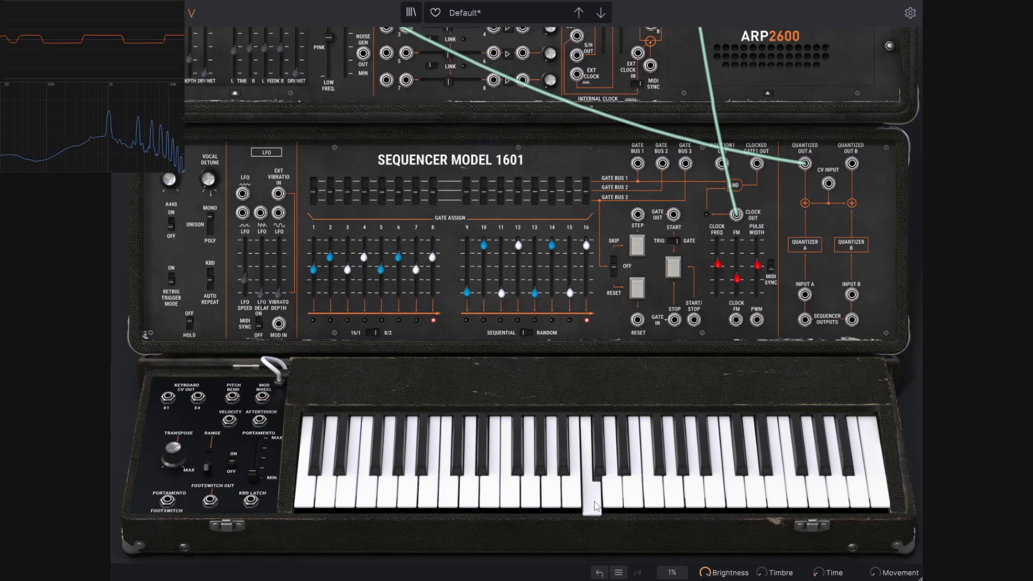
left_click(454, 502)
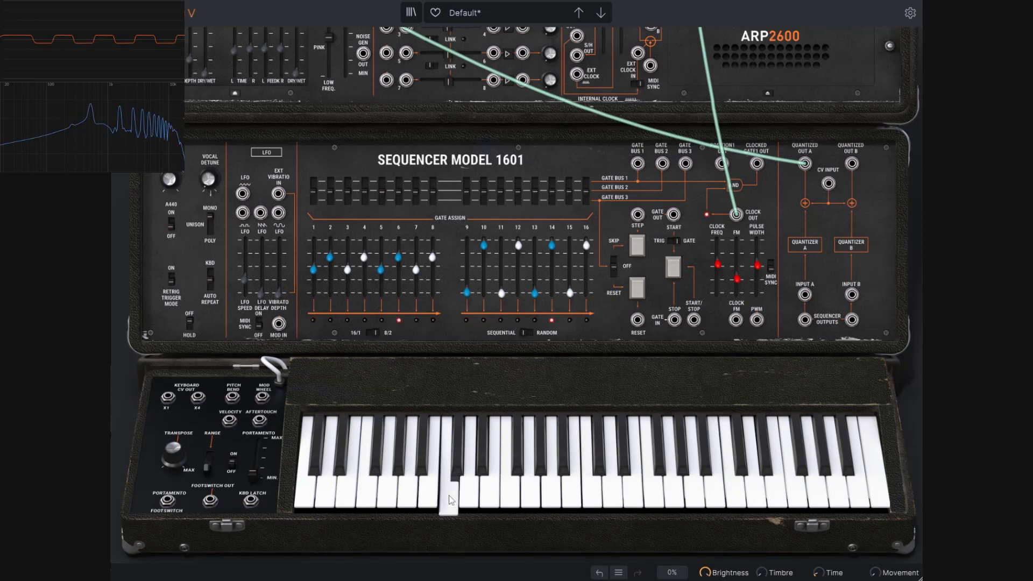
Reconnect the Keyboard CV Out X4 to the quantizers' CV Input and play an upper-middle note and a higher one
left_click_drag(198, 397, 829, 184)
left_click(598, 484)
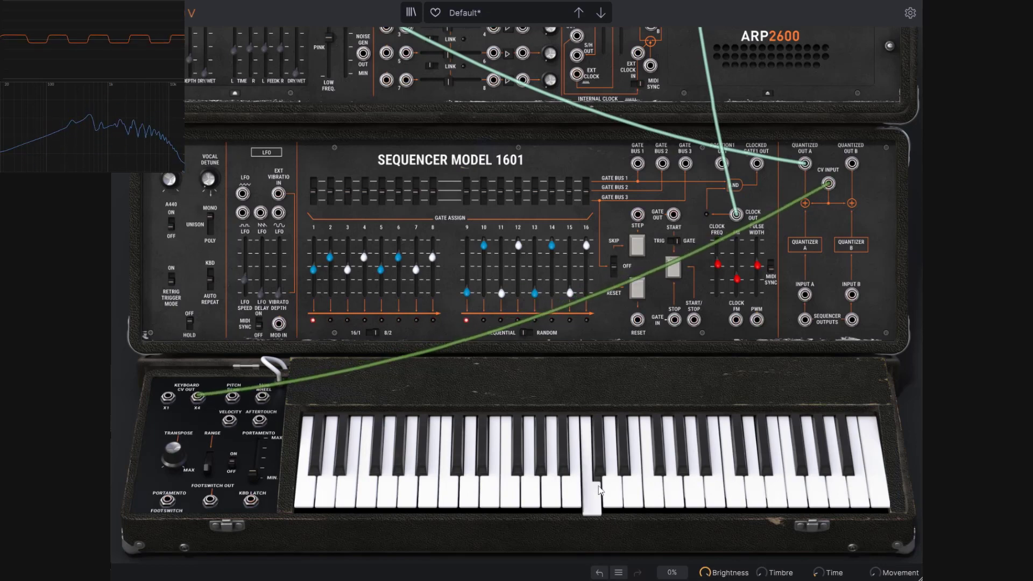
left_click(742, 499)
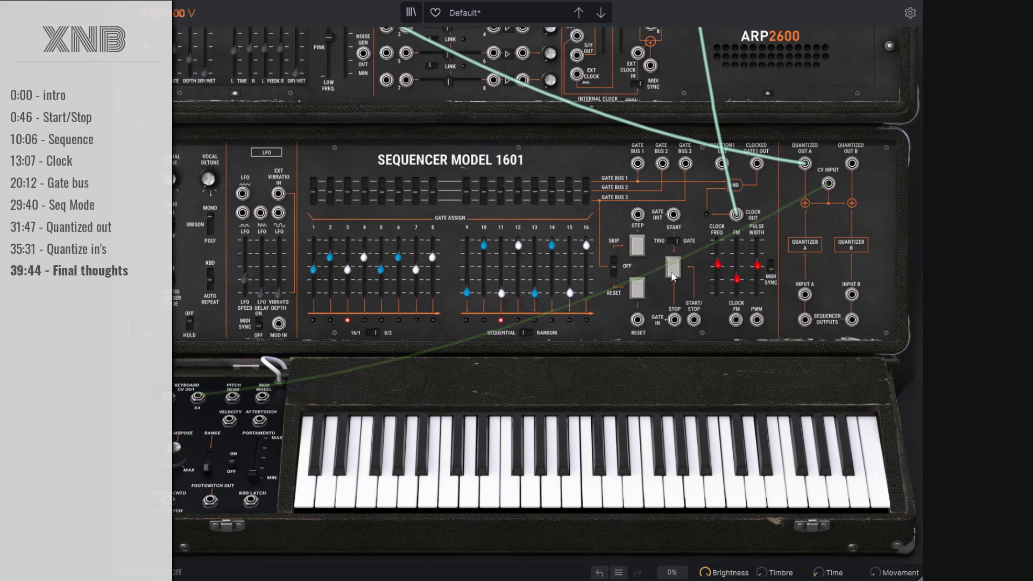
scroll(853, 228, "up", 1)
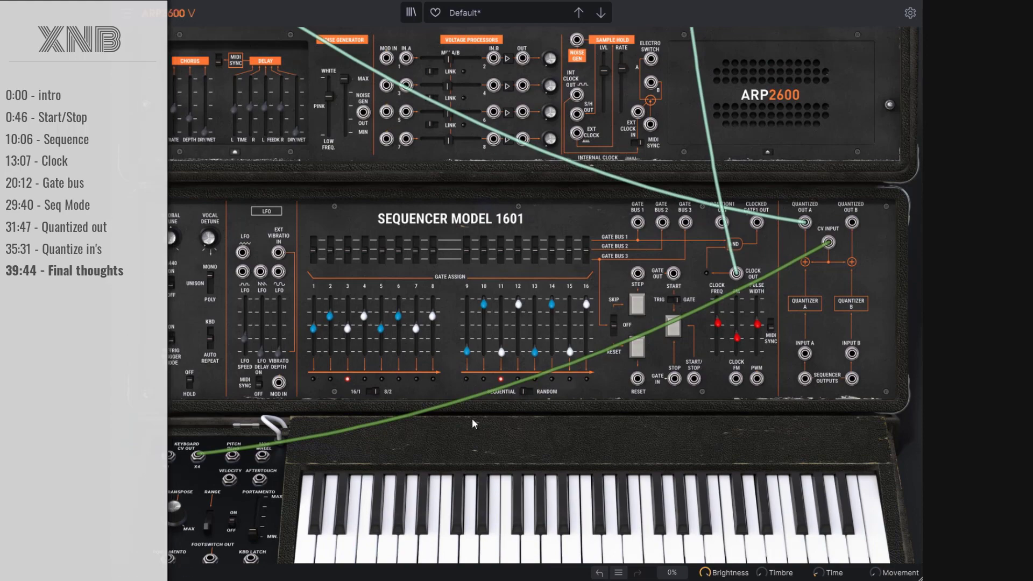
scroll(763, 417, "up", 5)
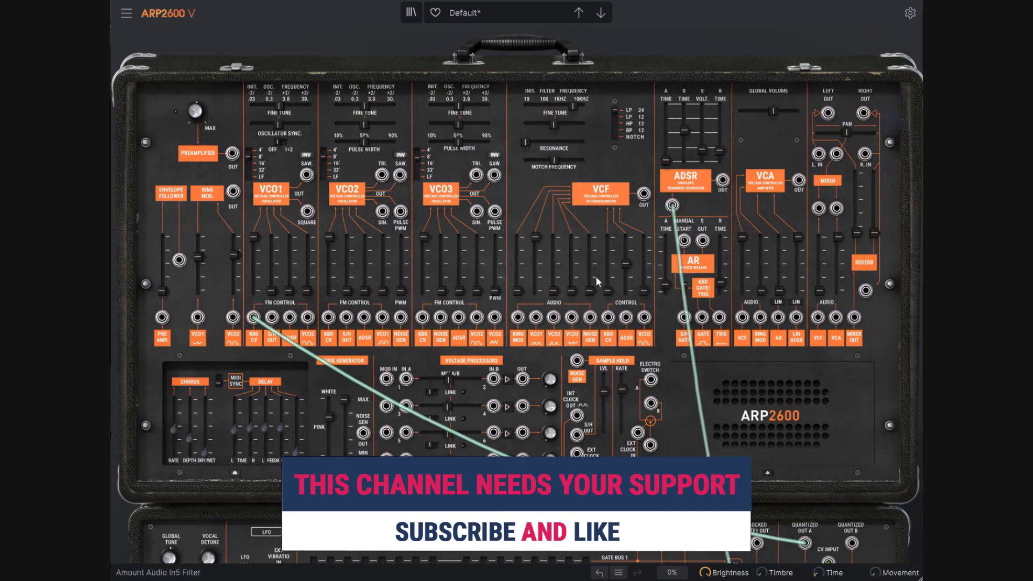
mouse_move(492, 239)
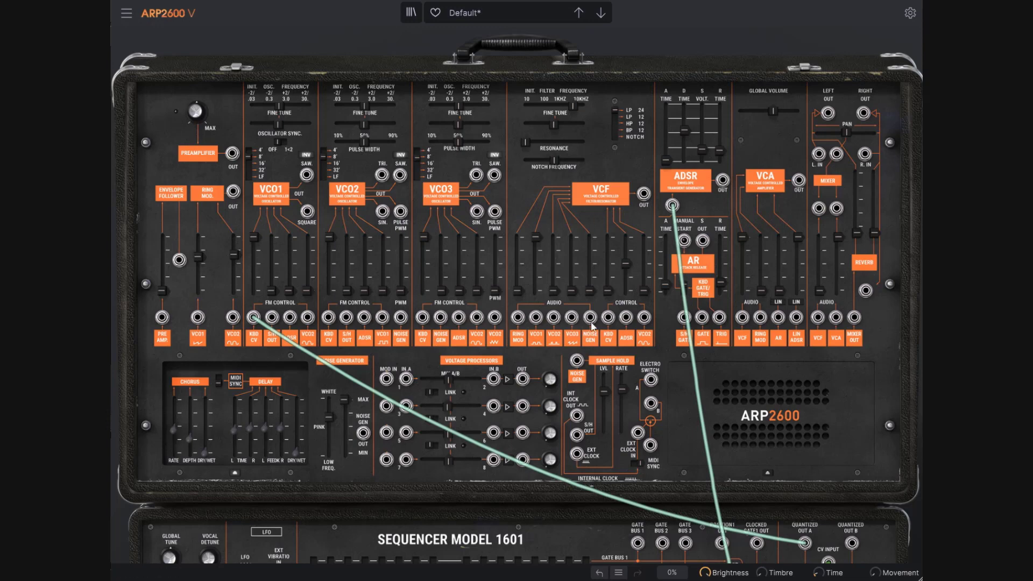
Unplug the Keyboard CV Out X4 cable from the quantizers' CV Input
scroll(614, 244, "down", 5)
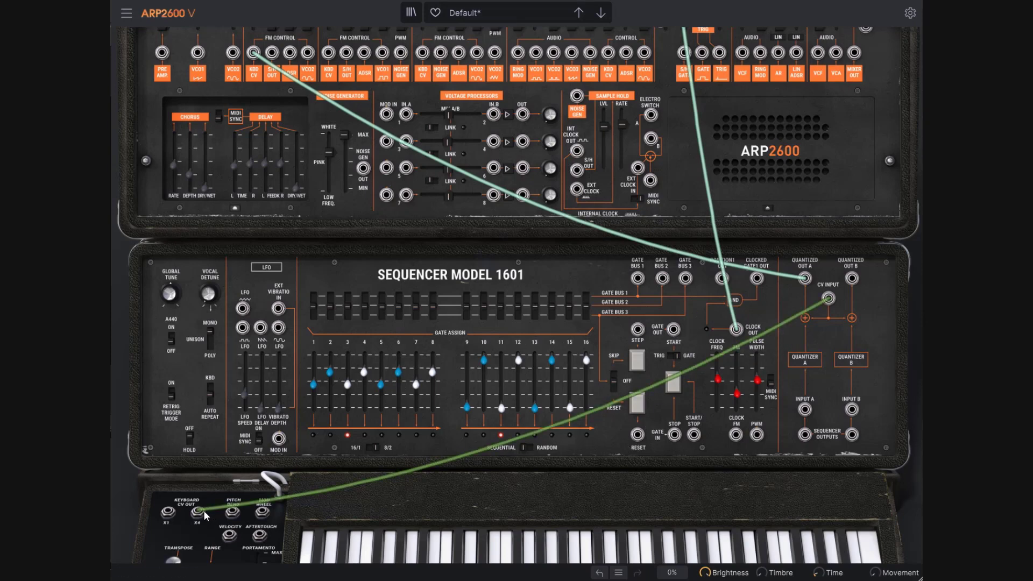
left_click_drag(828, 298, 780, 322)
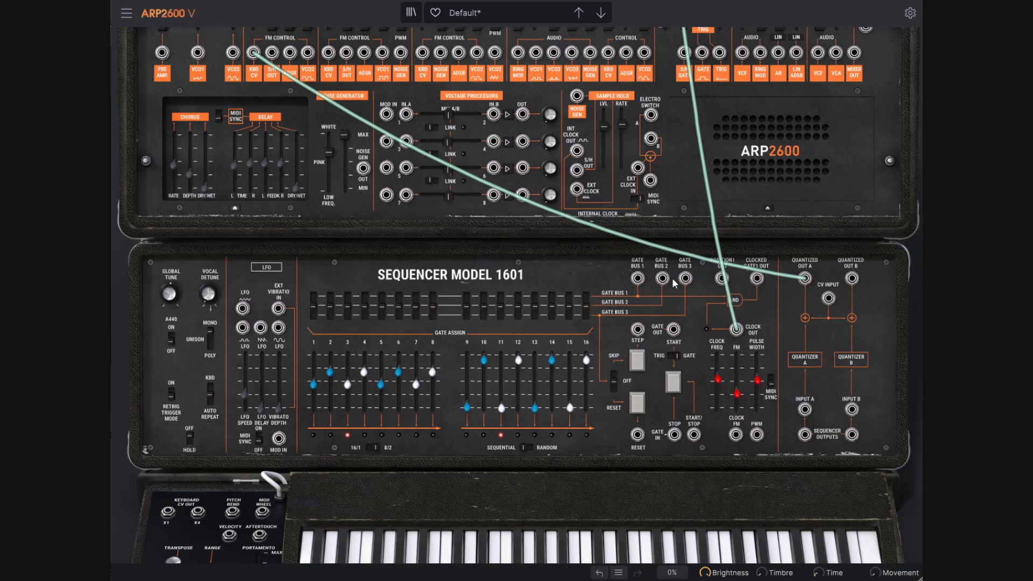
Load the African Ronde preset from the Sequence type
left_click(509, 15)
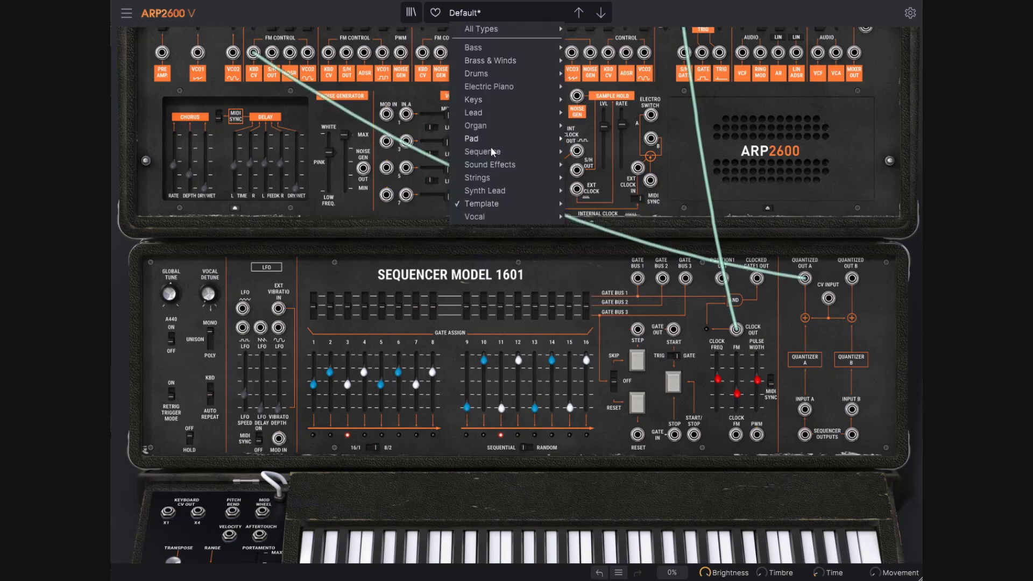
mouse_move(489, 154)
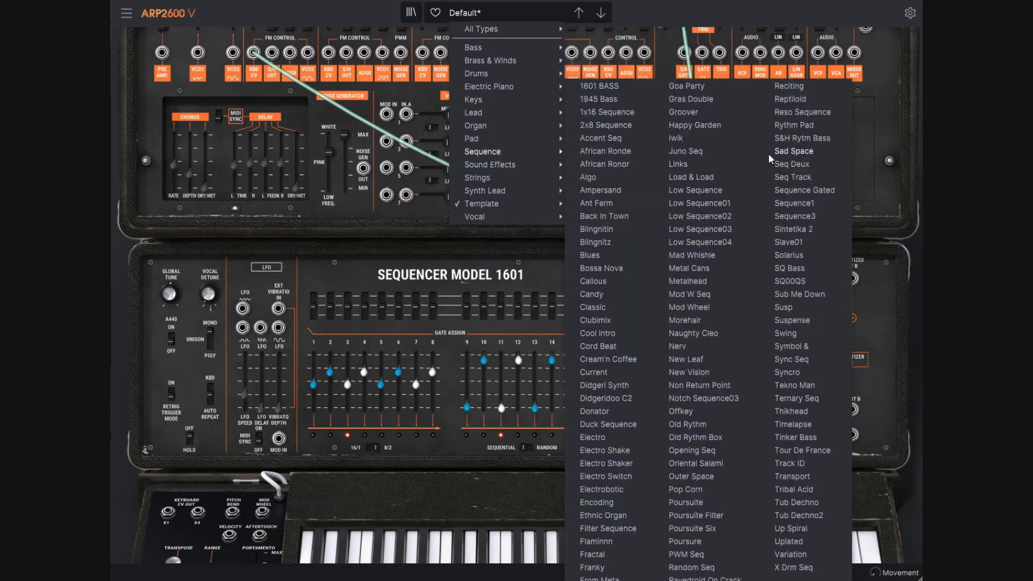
left_click(614, 148)
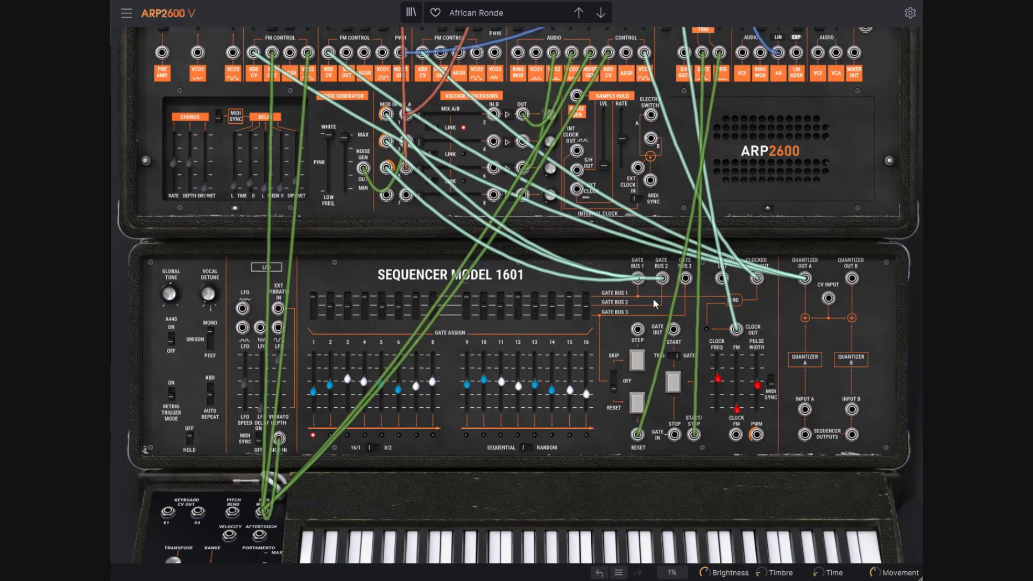
Examine how the preset's cables link the sequencer's gate buses, clock, start/stop, reset and quantized outputs with the synthesizer modules and keyboard controls
scroll(482, 230, "up", 3)
scroll(528, 270, "down", 4)
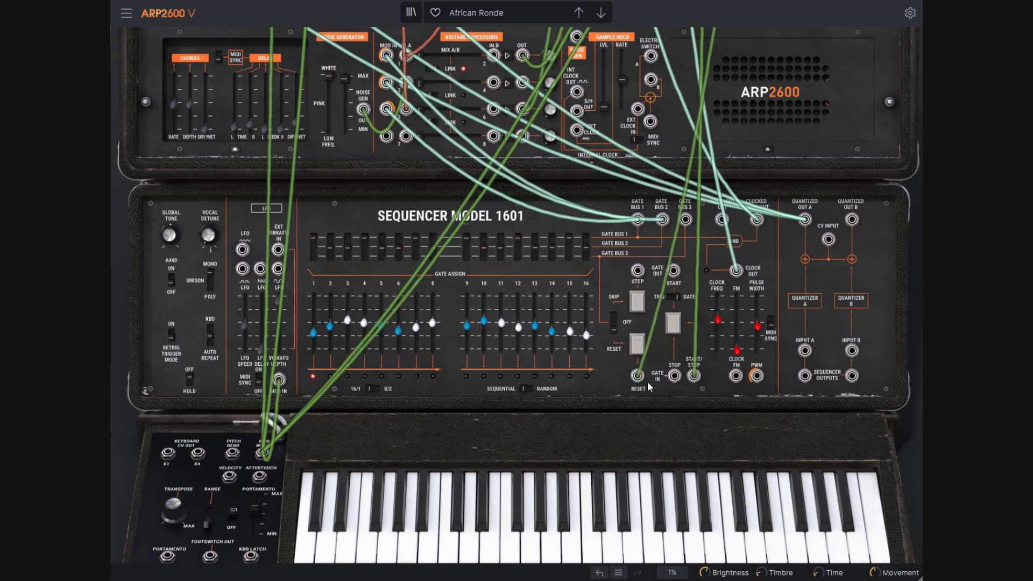
scroll(734, 210, "up", 2)
scroll(760, 251, "down", 1)
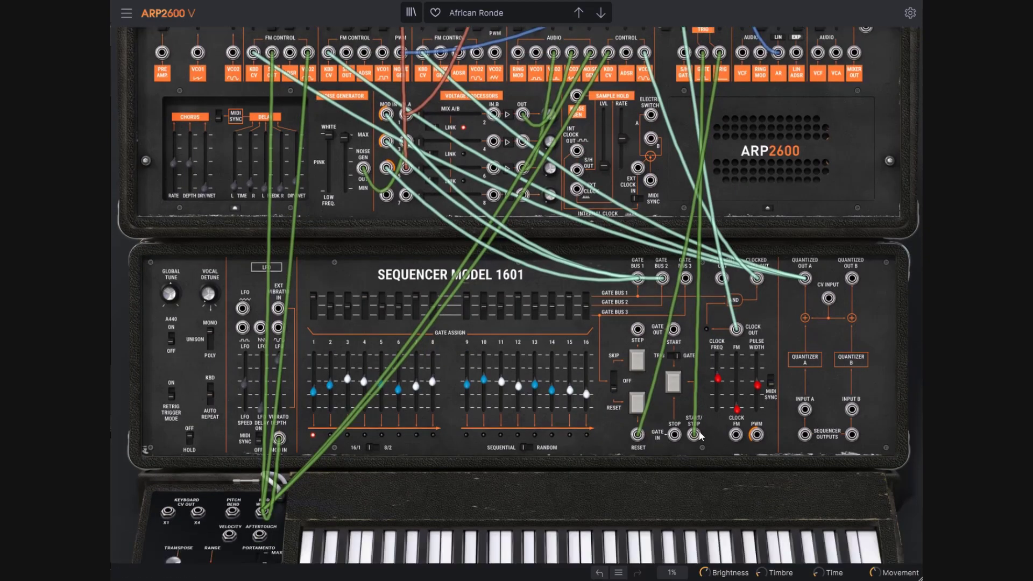
scroll(706, 403, "up", 2)
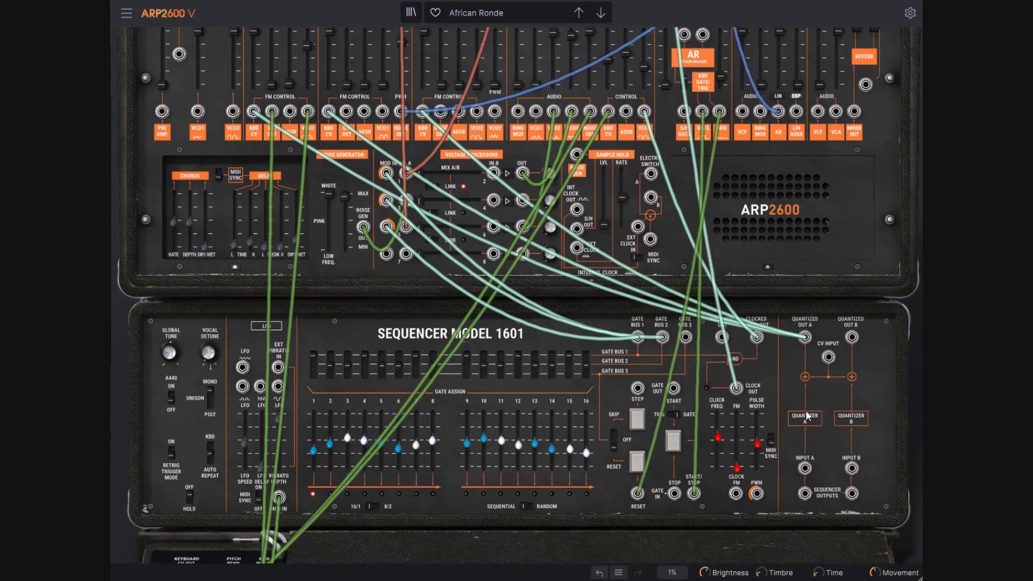
scroll(734, 367, "up", 2)
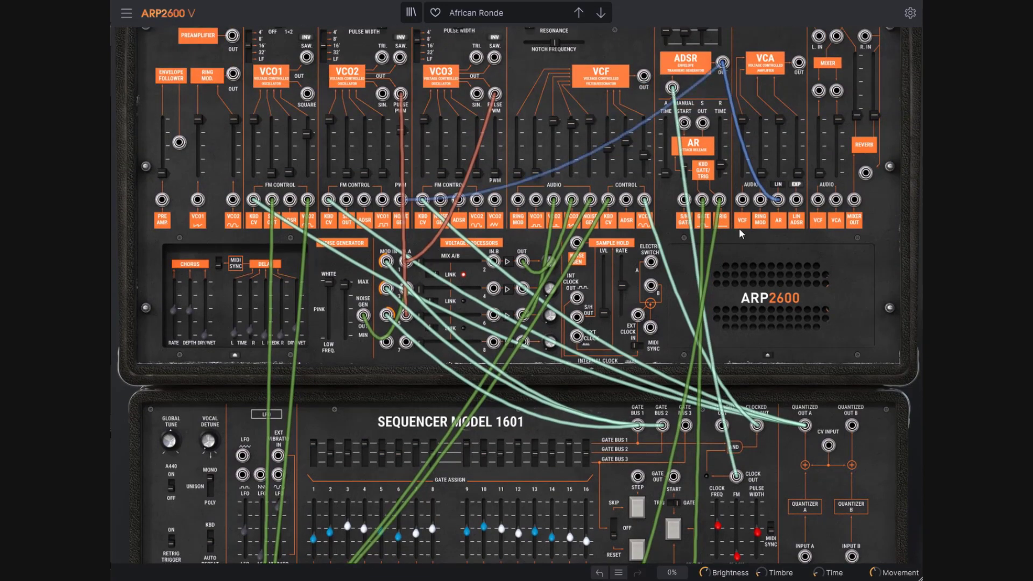
scroll(737, 238, "down", 5)
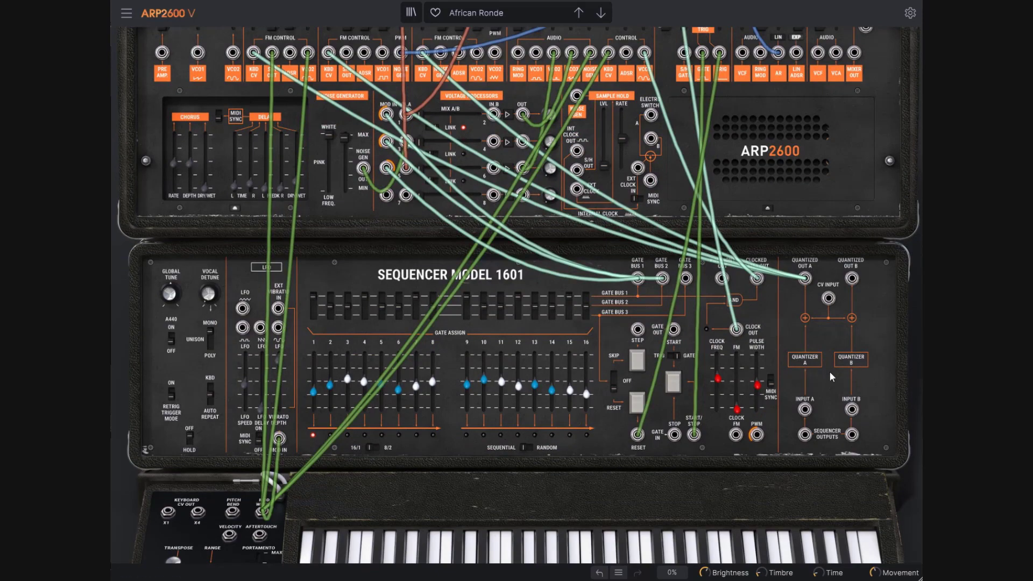
scroll(565, 291, "up", 3)
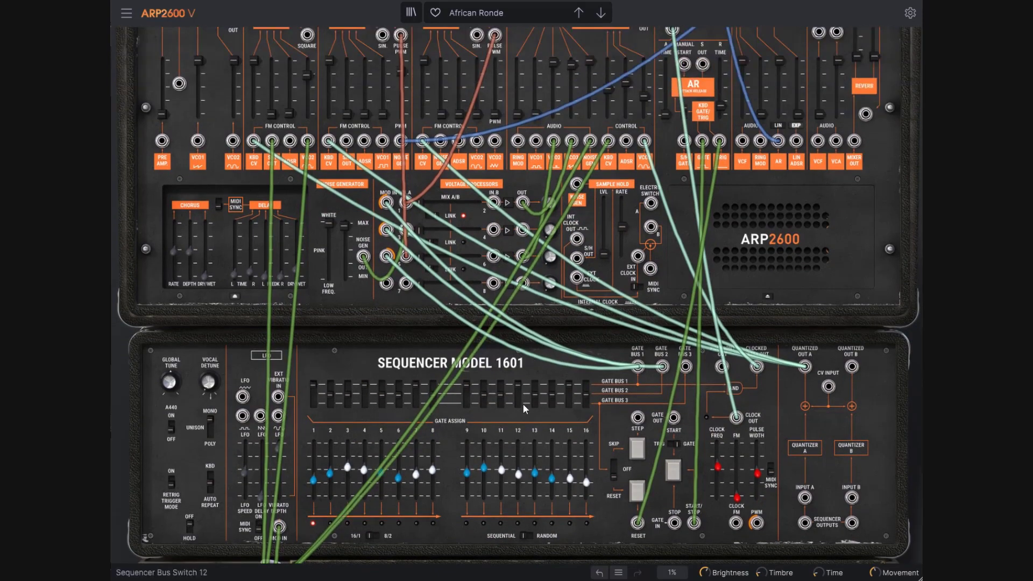
scroll(525, 81, "up", 3)
left_click(483, 13)
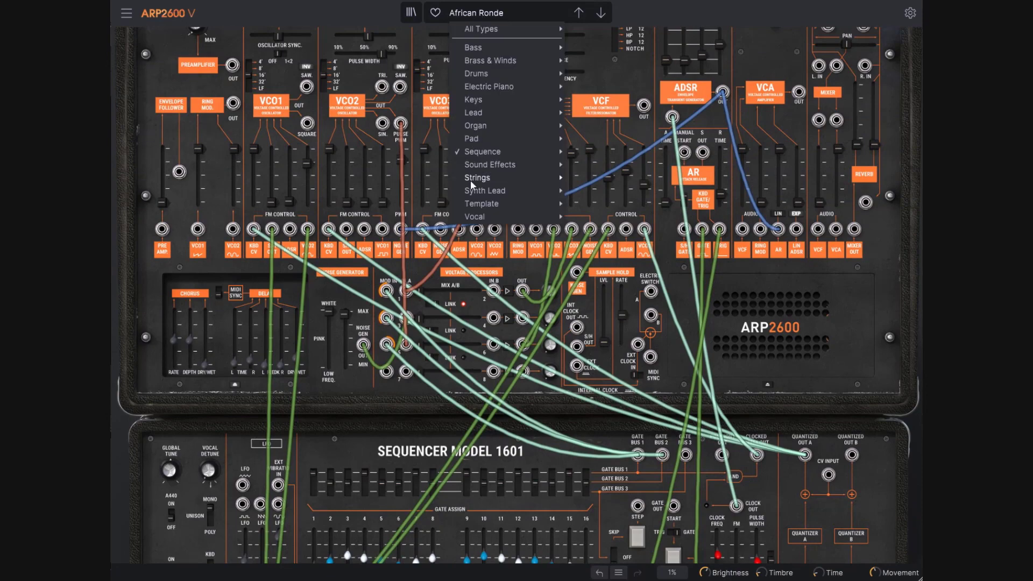
left_click(377, 14)
scroll(637, 295, "down", 3)
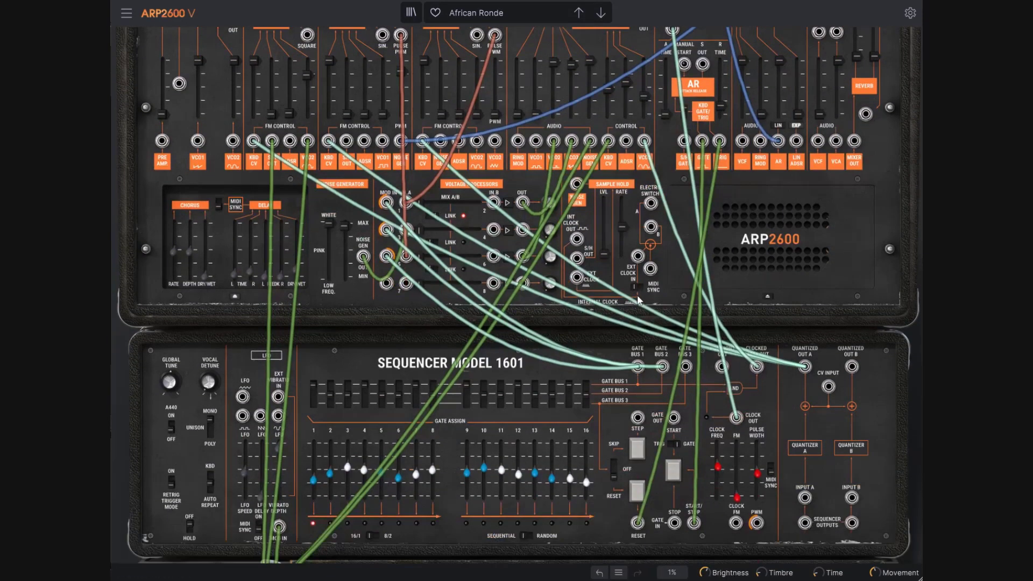
scroll(637, 295, "down", 3)
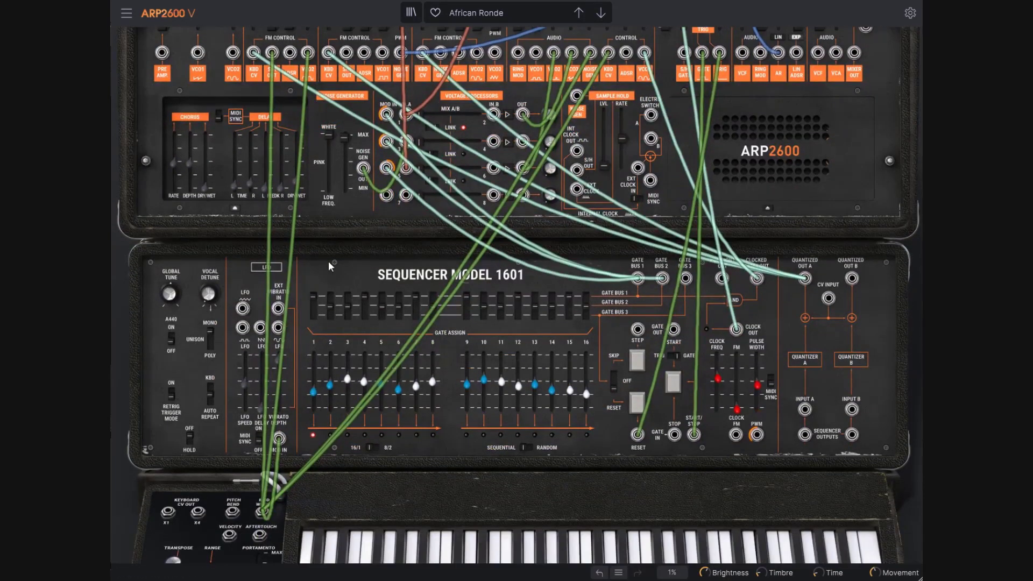